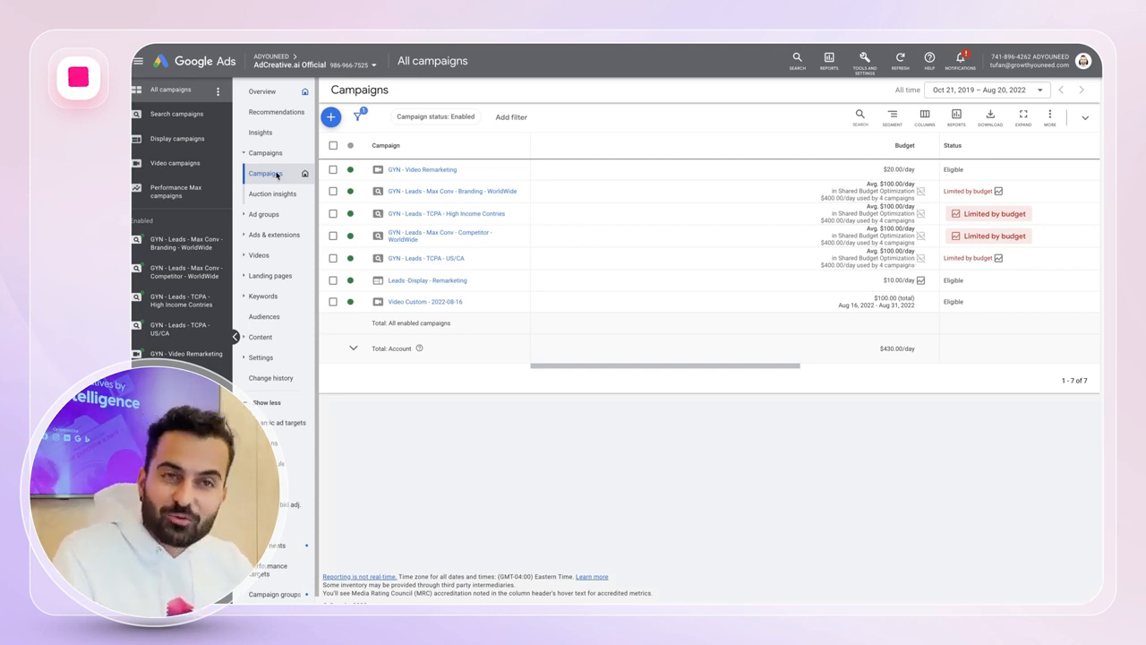
Start a new campaign with Sales as the campaign objective.
{"action": "left_click", "coordinate": [332, 117]}
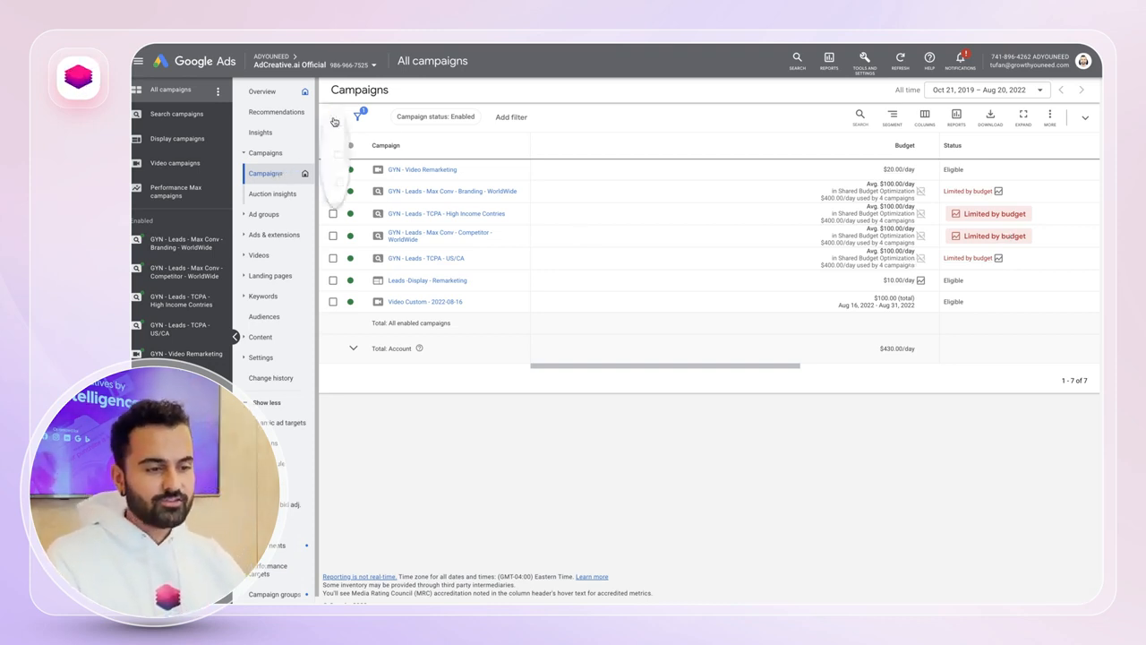
{"action": "left_click", "coordinate": [368, 127]}
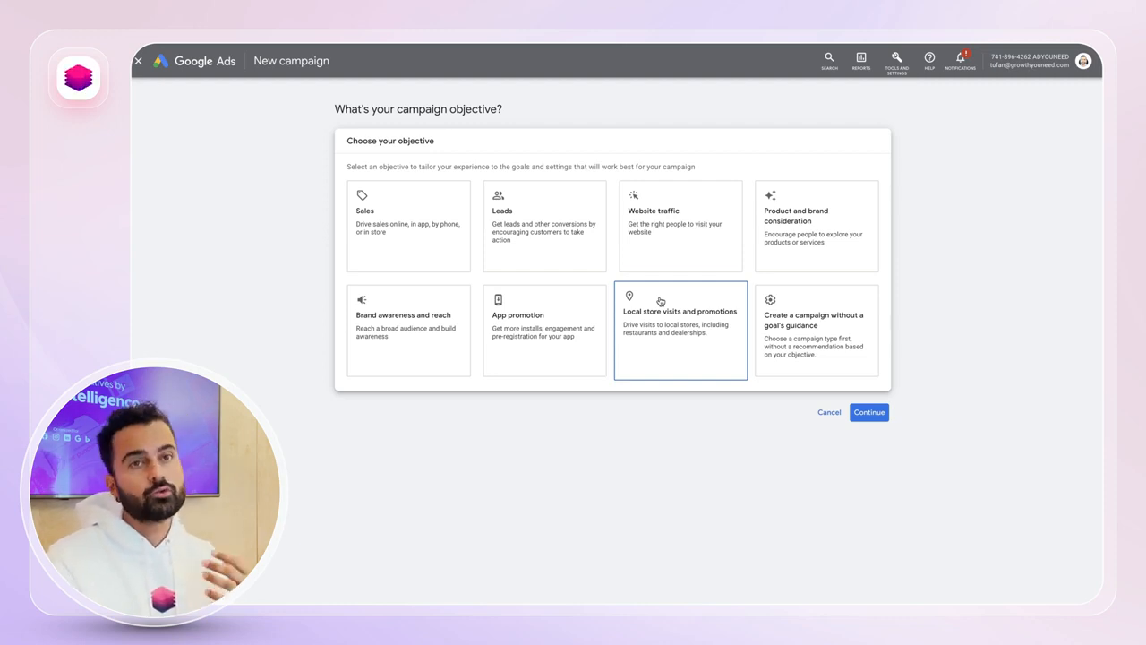
{"action": "left_click", "coordinate": [421, 221]}
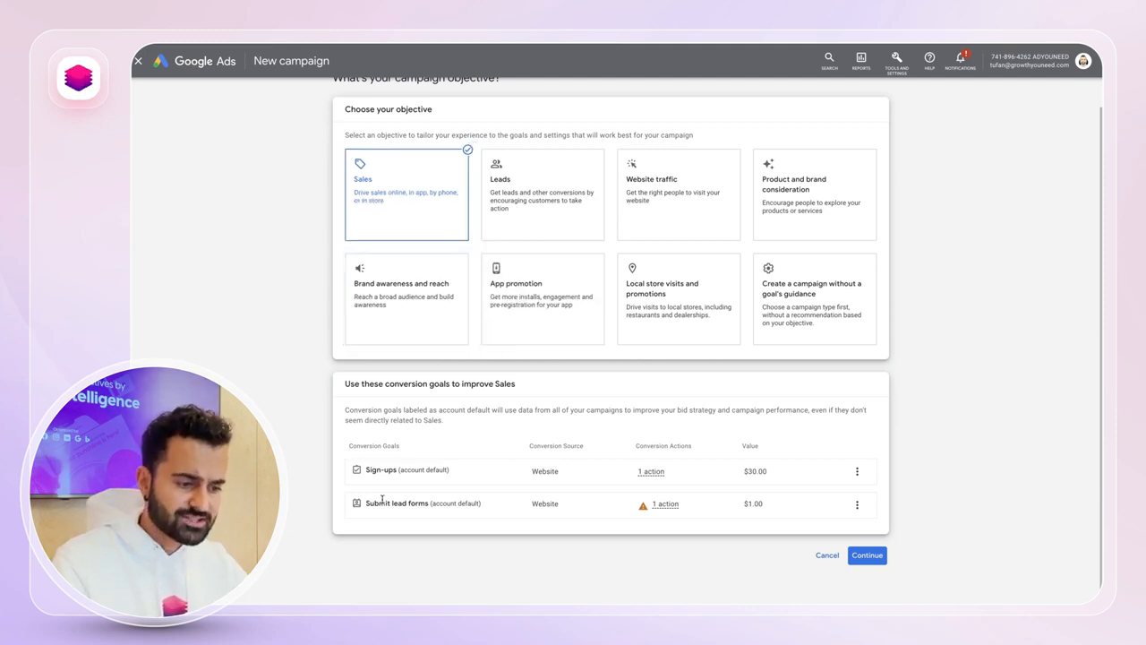
Remove the "Submit lead forms" conversion goal from the campaign and continue to the campaign type selection.
{"action": "mouse_move", "coordinate": [690, 512]}
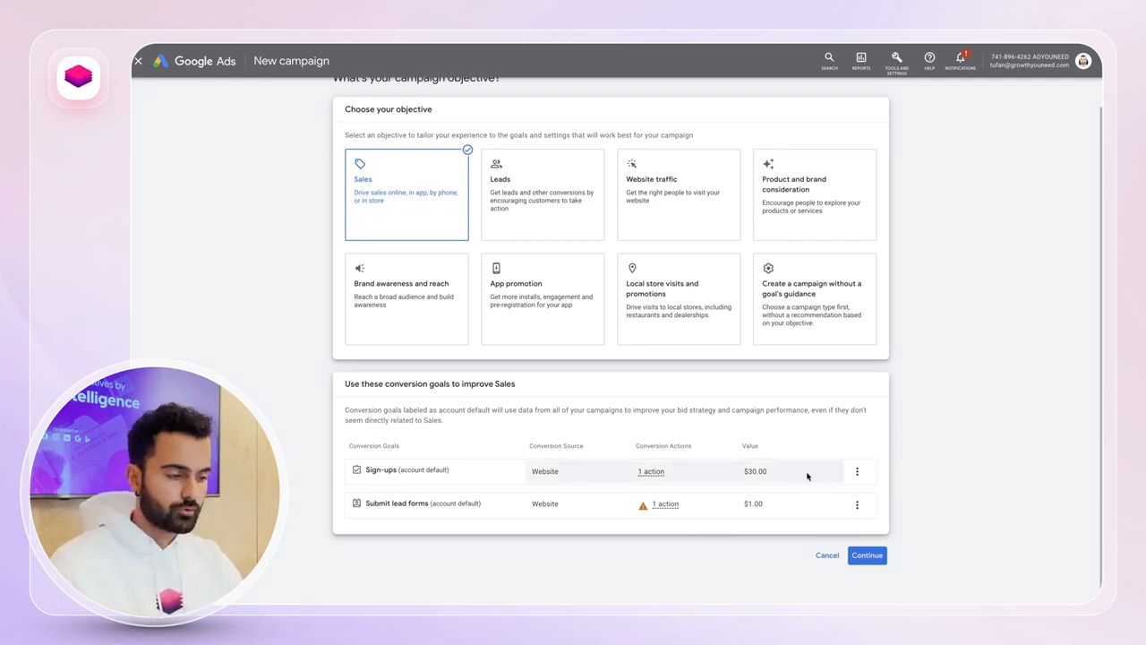
{"action": "left_click", "coordinate": [858, 504]}
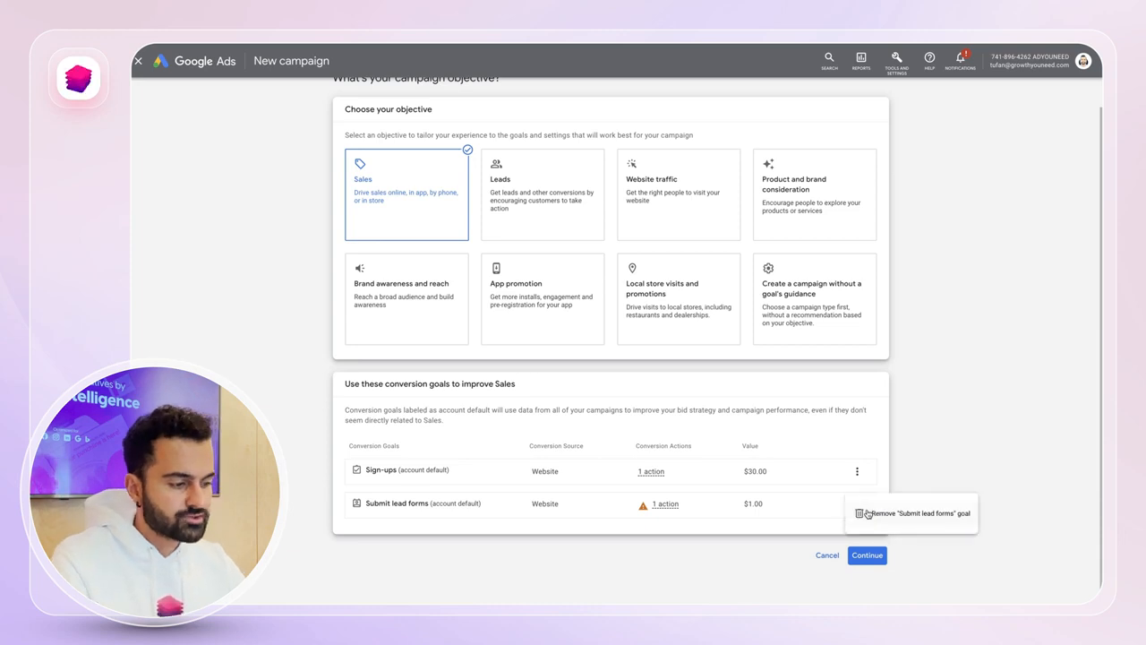
{"action": "left_click", "coordinate": [878, 515]}
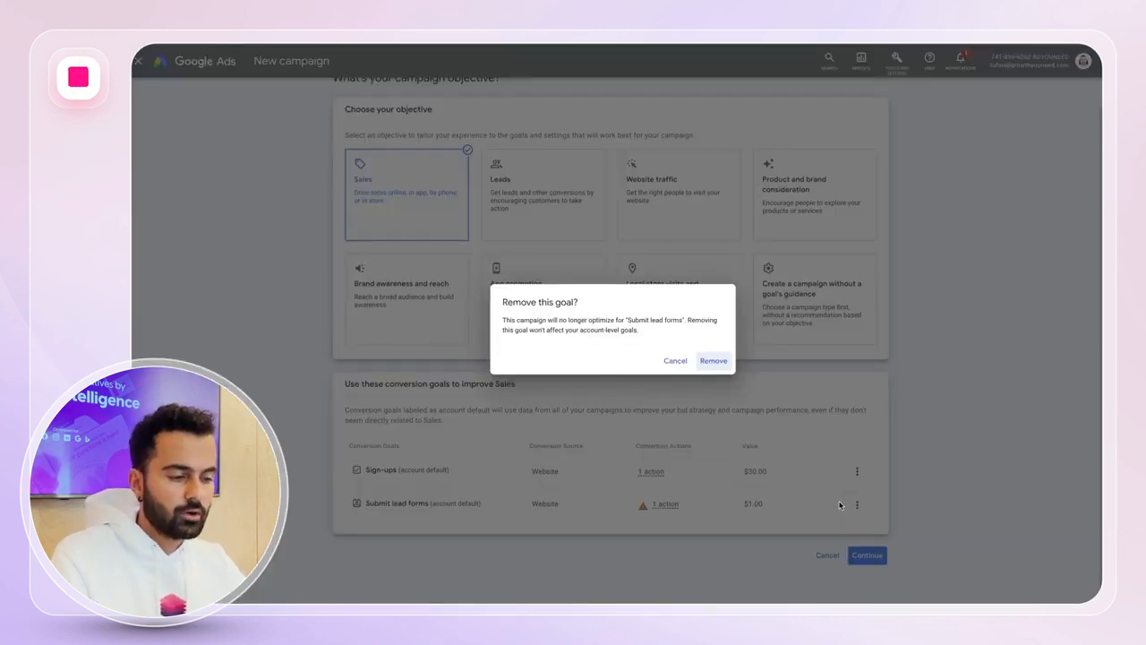
{"action": "left_click", "coordinate": [714, 360]}
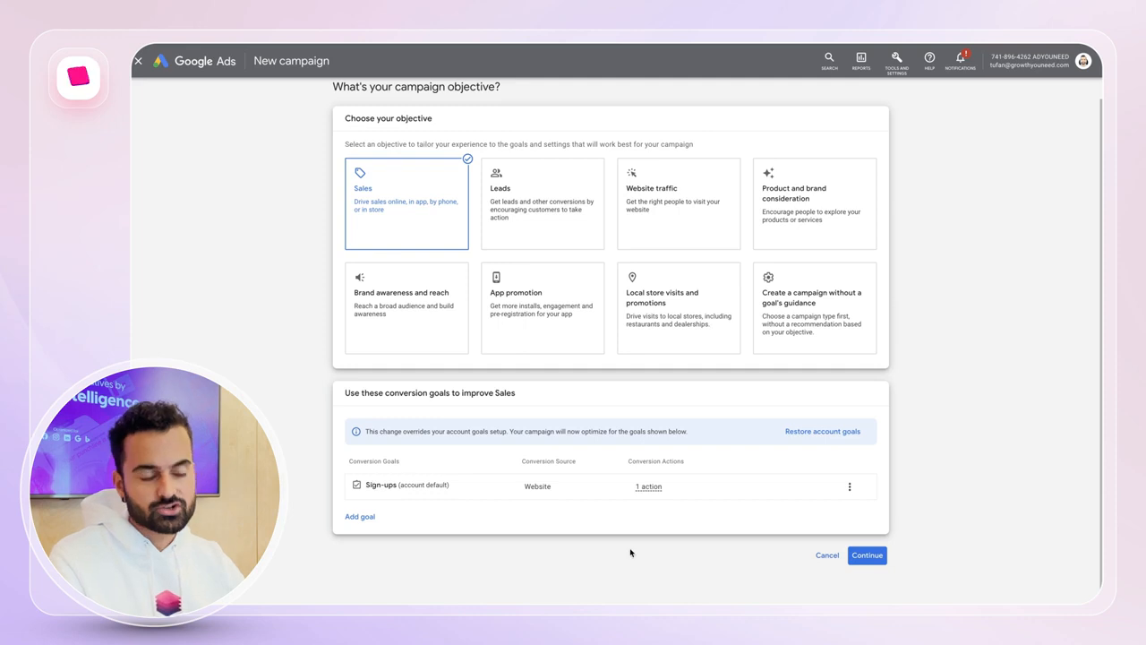
{"action": "left_click", "coordinate": [867, 556]}
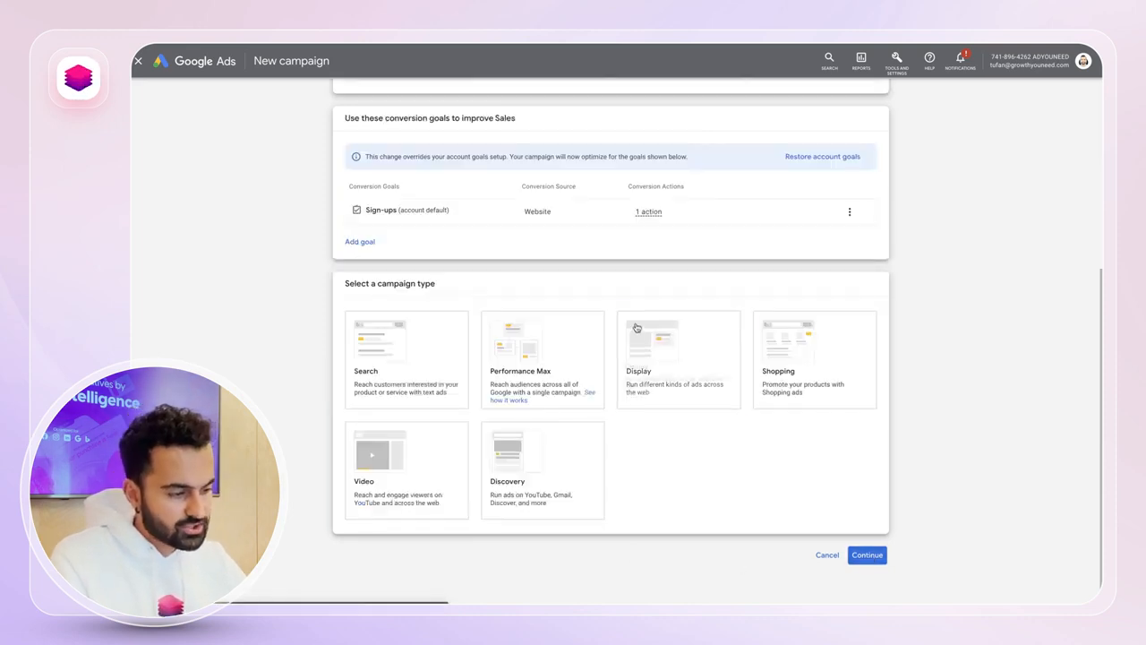
Choose the Performance Max campaign type and name the campaign "[US] [SIGNUP] [$500 FREE CREDITS]".
{"action": "left_click", "coordinate": [517, 330]}
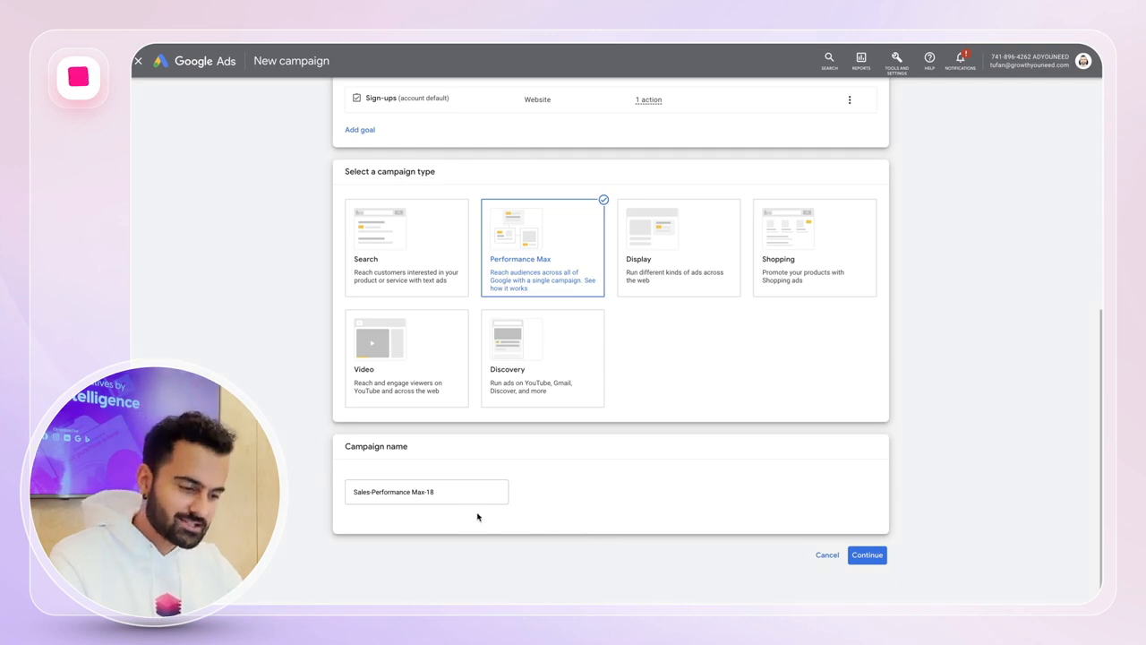
{"action": "left_click", "coordinate": [463, 487]}
{"action": "key", "text": "ctrl+a"}
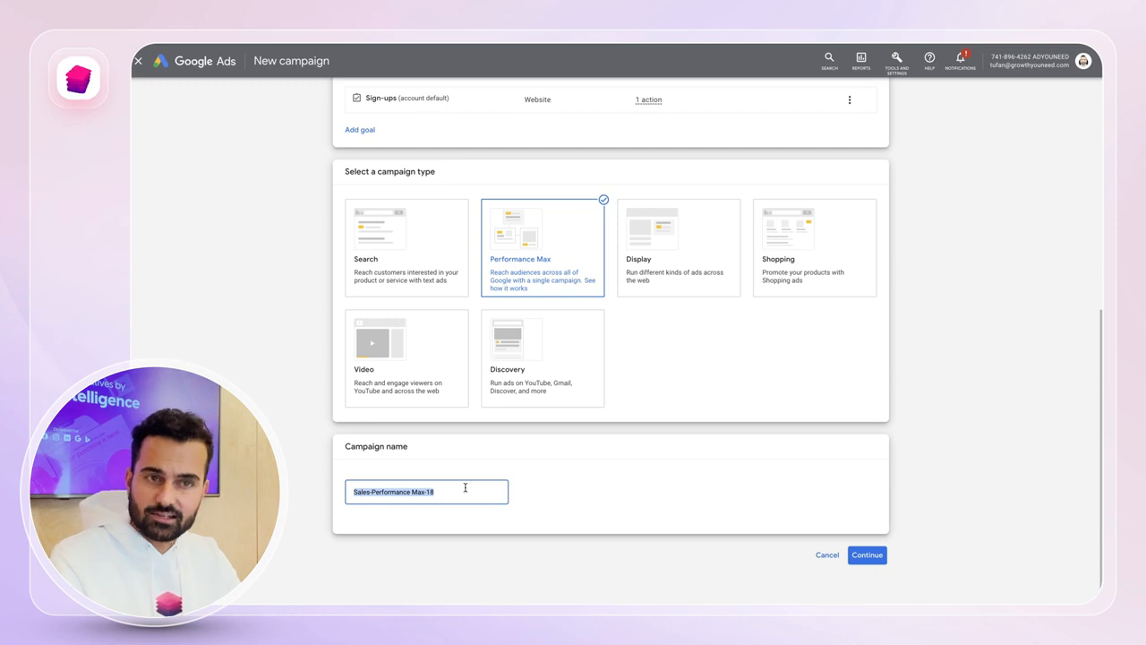
{"action": "type", "text": "lus"}
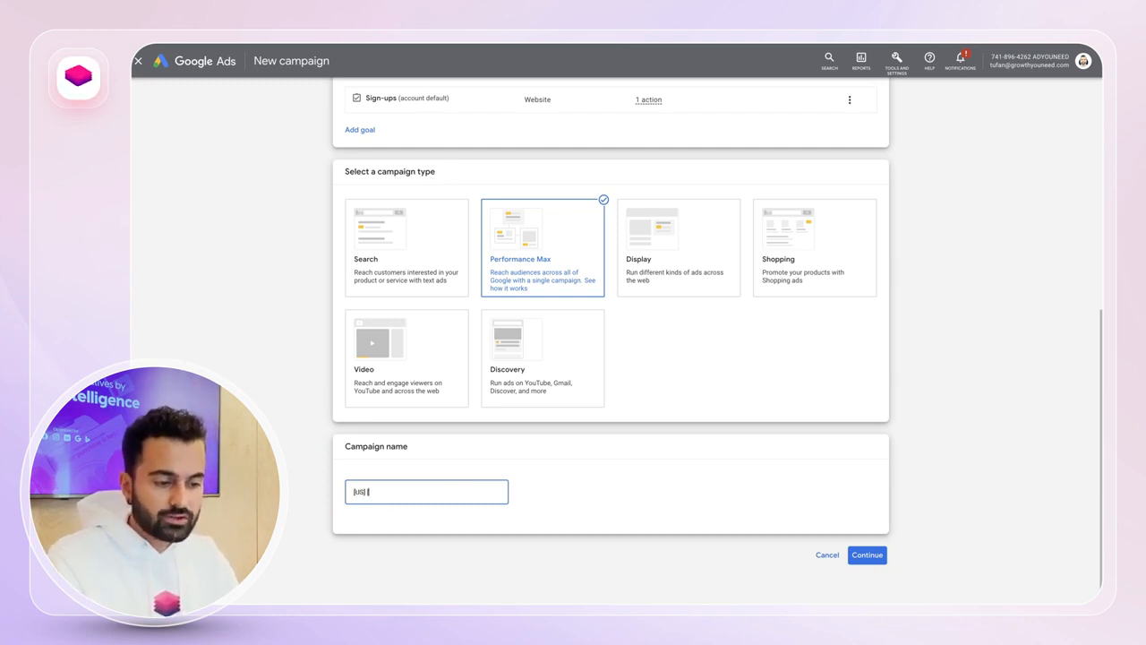
{"action": "type", "text": "[SIGNU"}
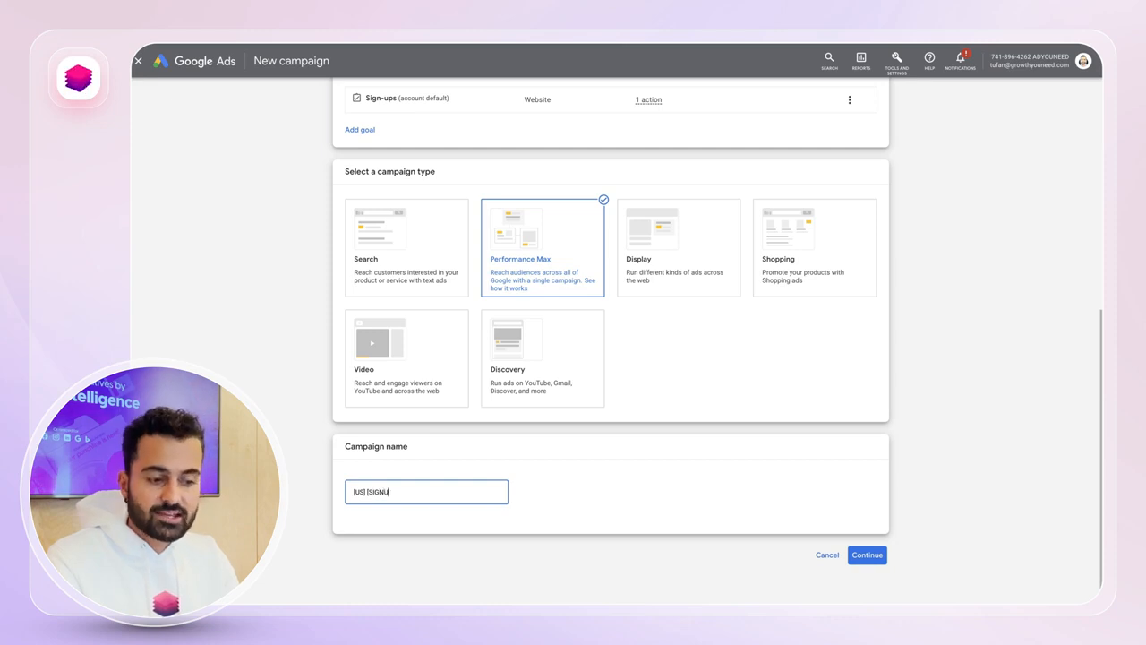
{"action": "type", "text": "P"}
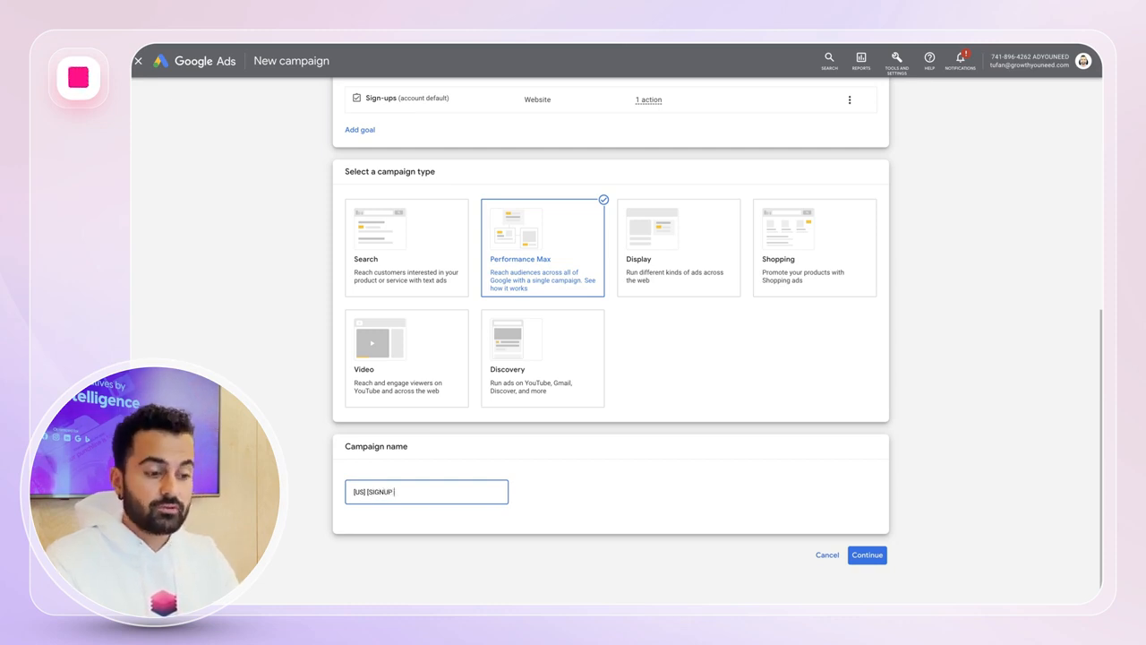
{"action": "type", "text": "] [500"}
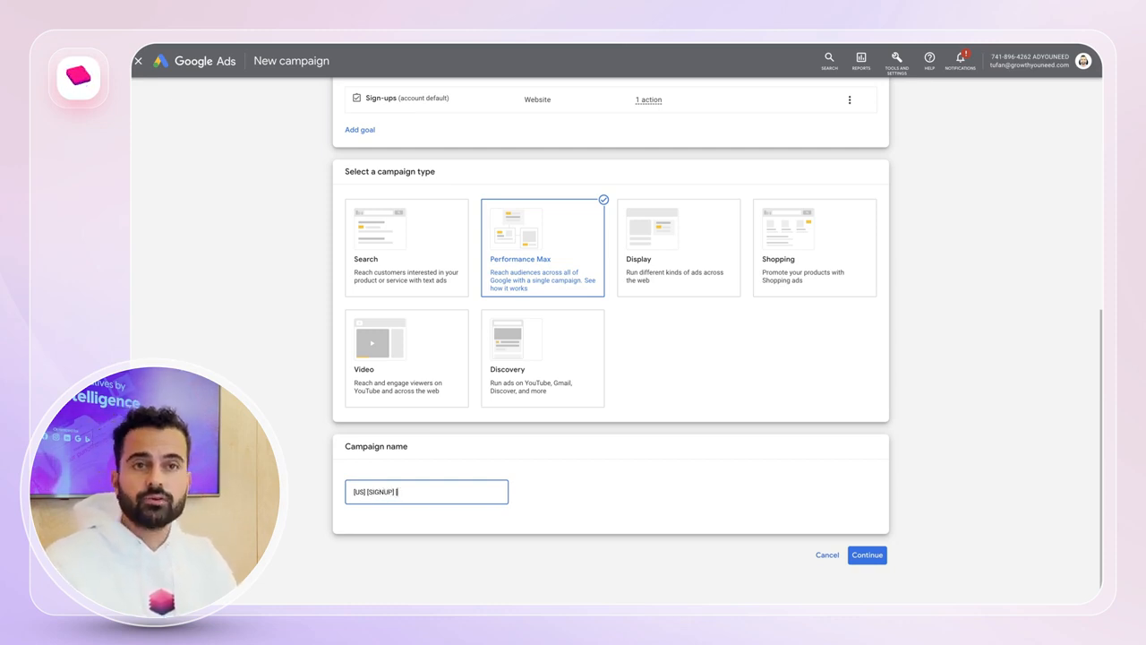
{"action": "key", "text": "BackSpace"}
{"action": "key", "text": "BackSpace"}
{"action": "key", "text": "BackSpace"}
{"action": "type", "text": "$500"}
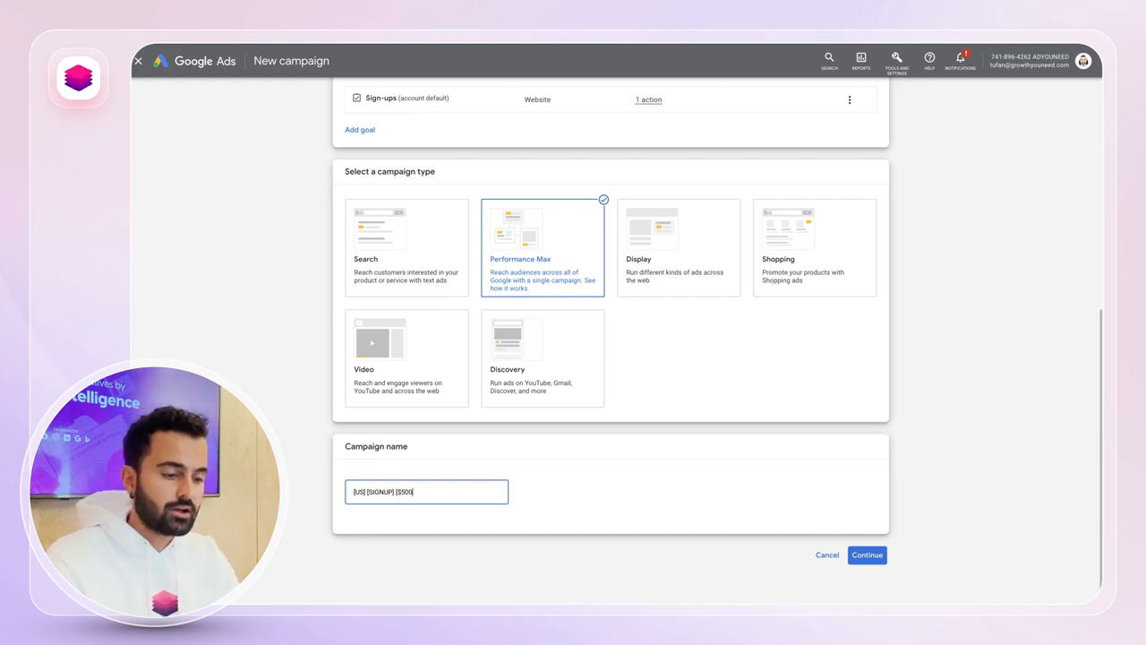
{"action": "type", "text": " FREE CREDIT]"}
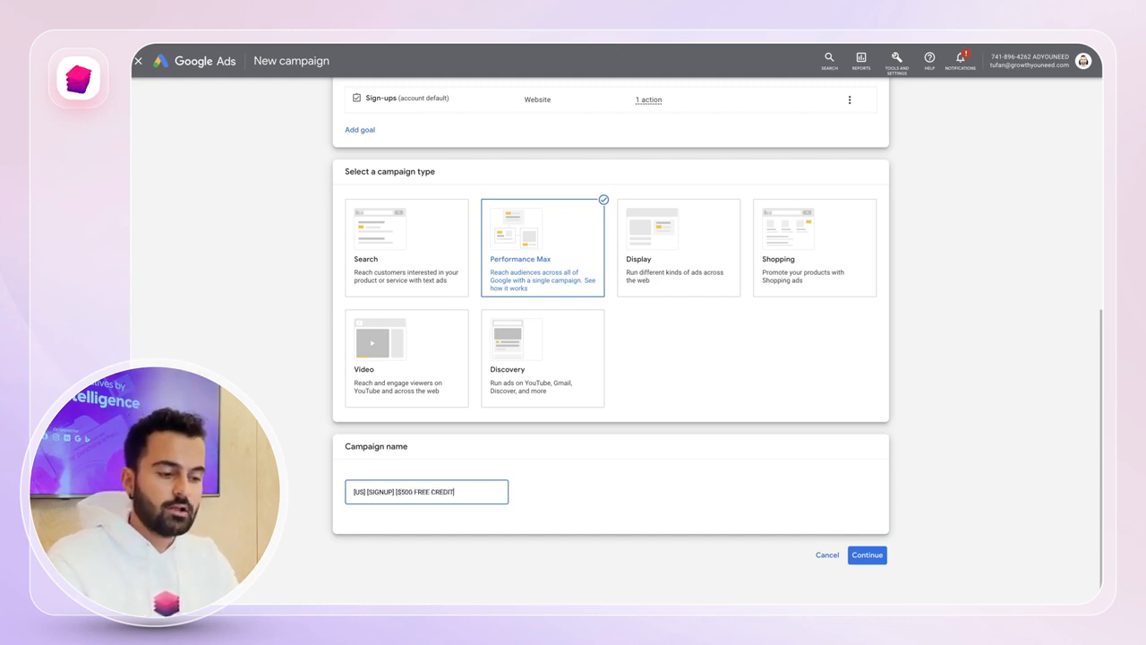
{"action": "key", "text": "Left"}
{"action": "type", "text": "S"}
{"action": "left_click", "coordinate": [599, 507]}
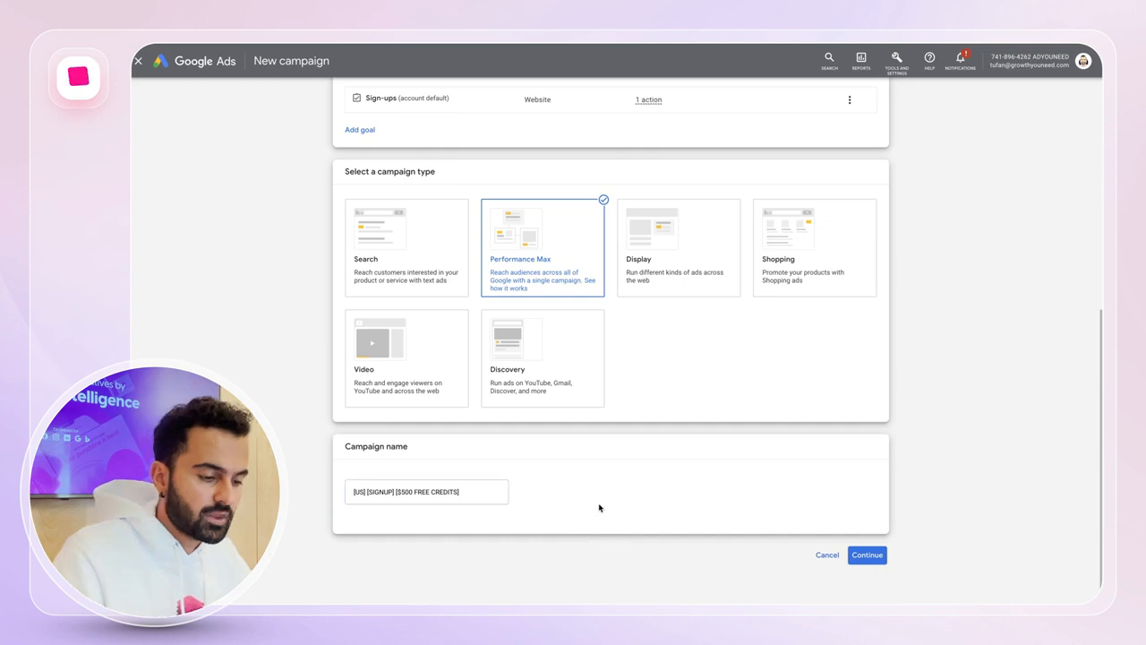
Start a new campaign instead of finishing a saved draft and set its average daily budget to $100.
{"action": "left_click", "coordinate": [858, 556]}
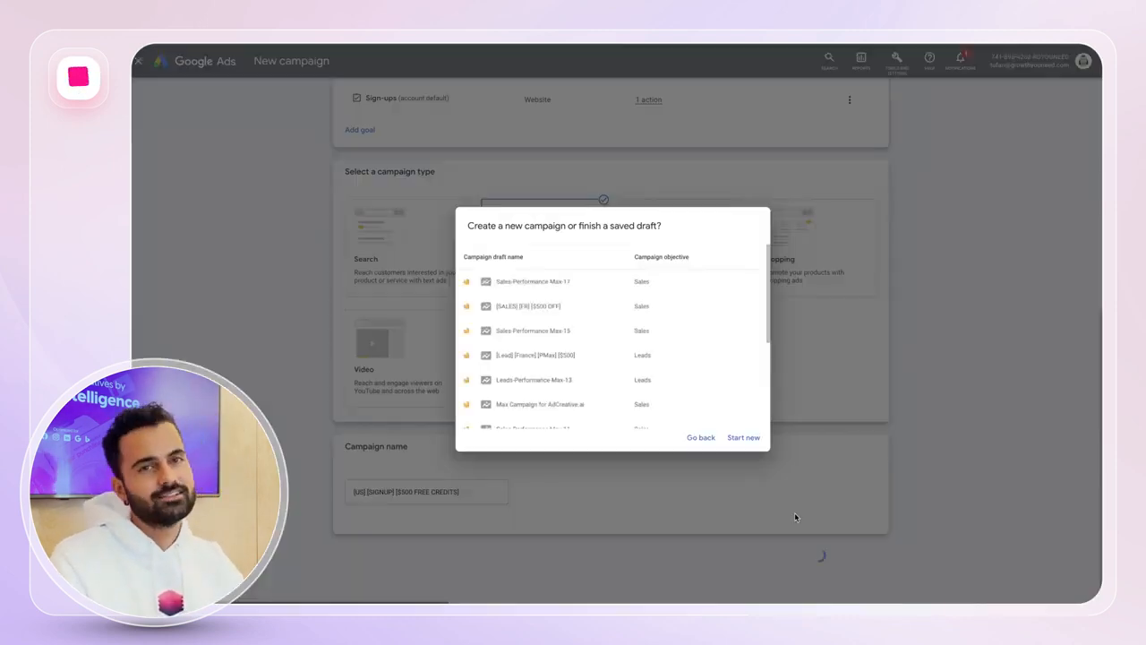
{"action": "left_click", "coordinate": [738, 437]}
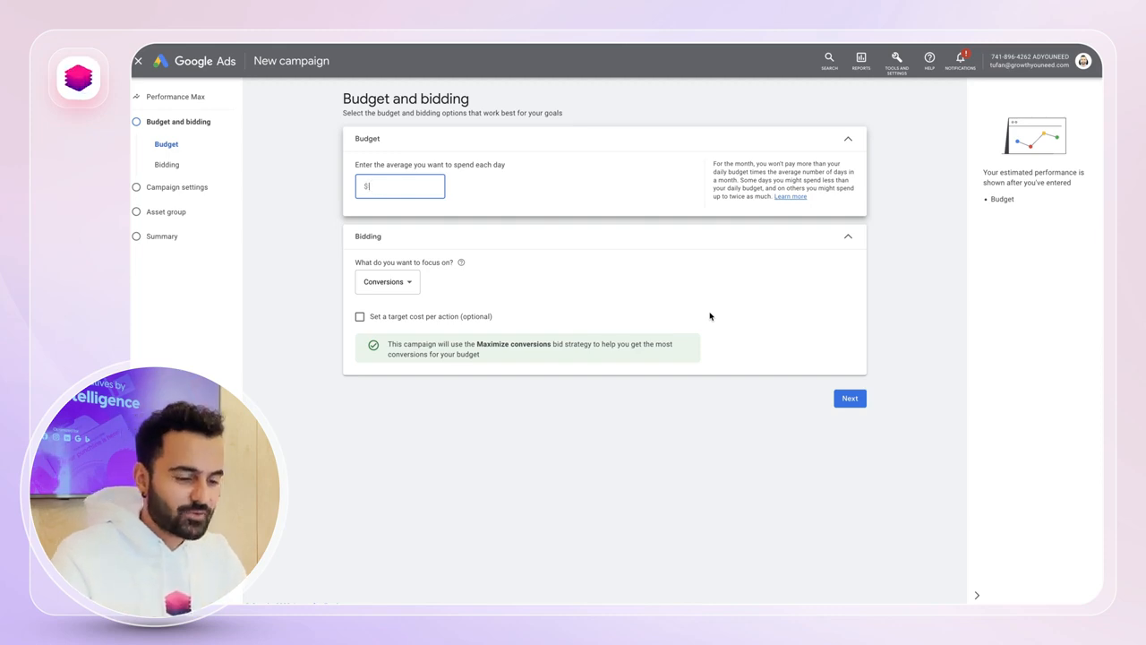
{"action": "type", "text": "100"}
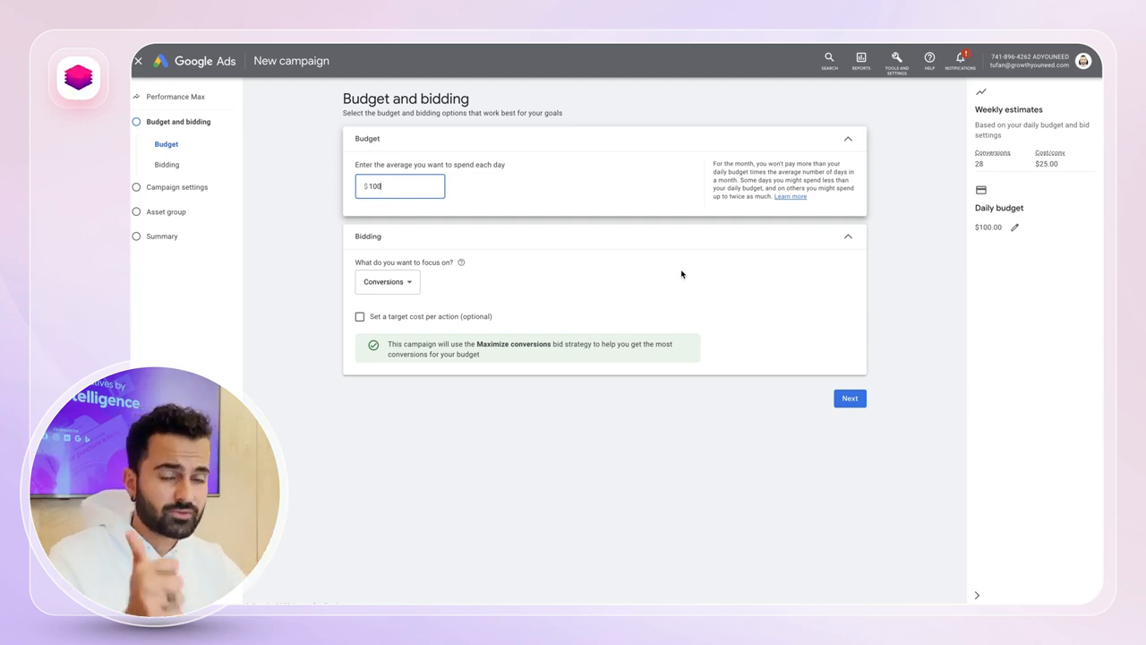
Try Conversion value as the bidding focus and return it to Conversions.
{"action": "left_click", "coordinate": [398, 292]}
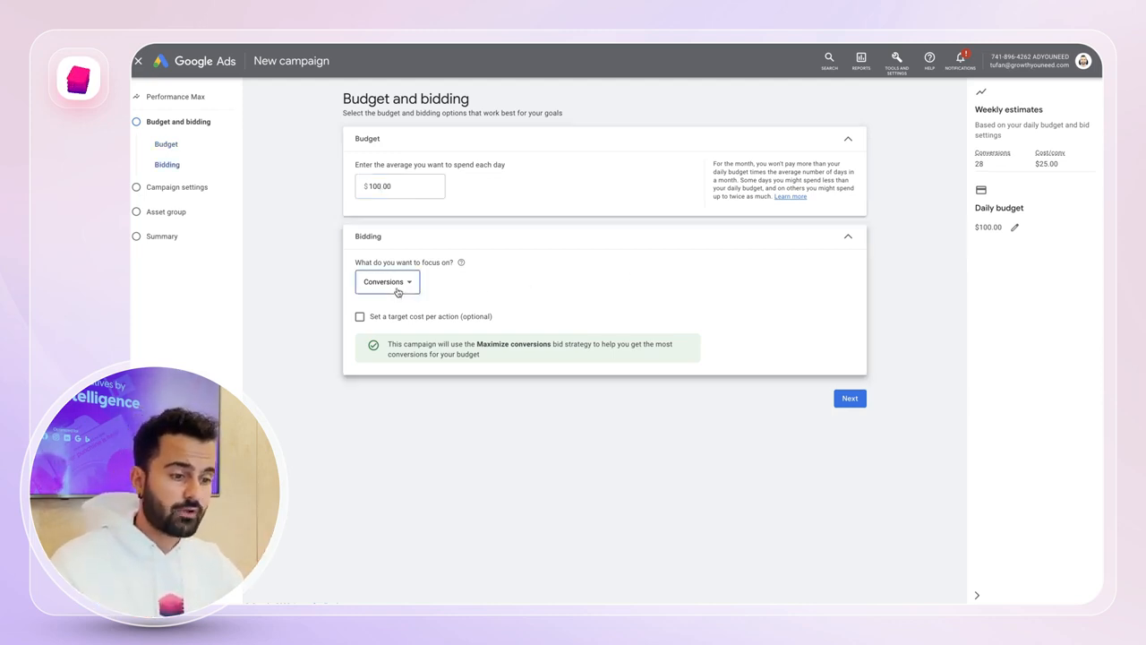
{"action": "left_click", "coordinate": [391, 319]}
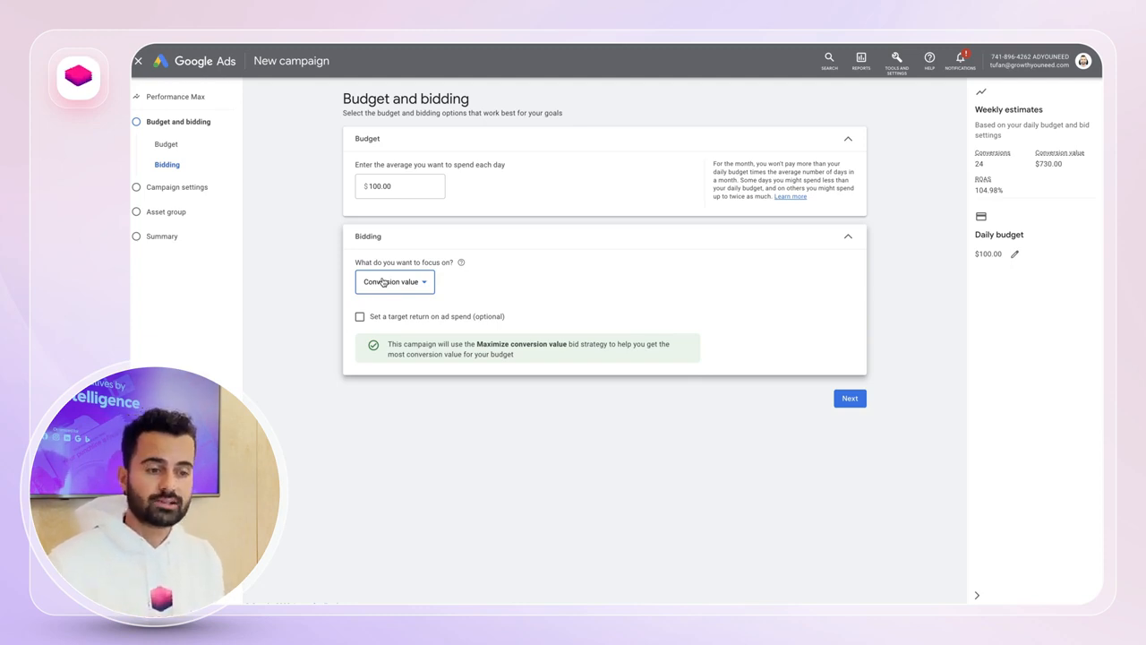
{"action": "left_click", "coordinate": [383, 282]}
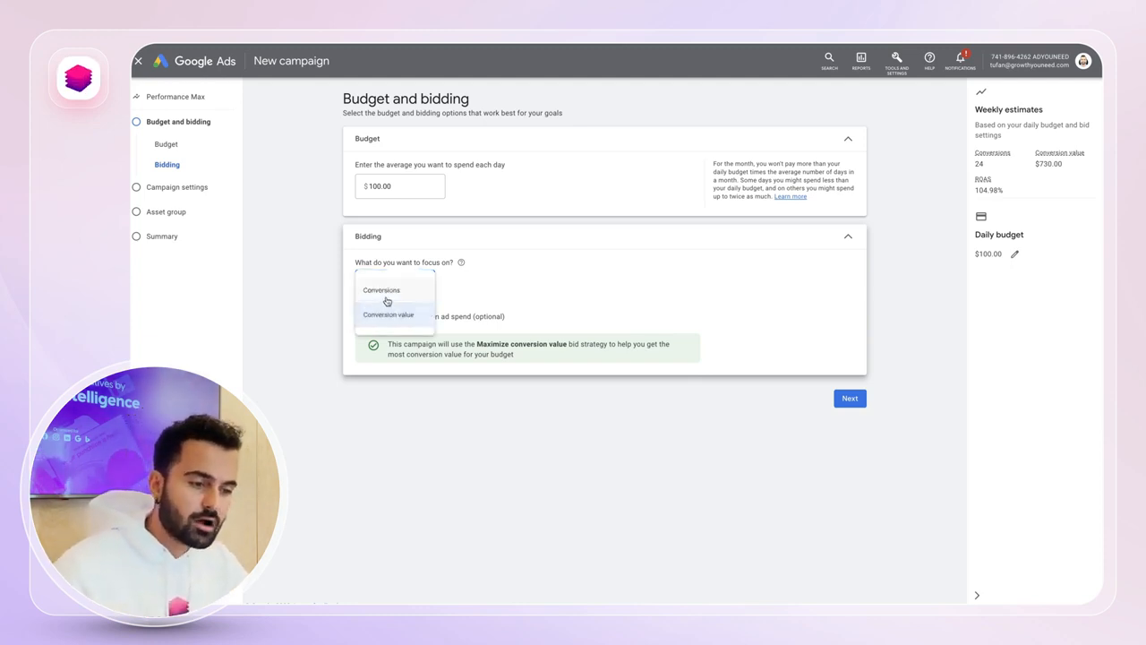
{"action": "left_click", "coordinate": [385, 291]}
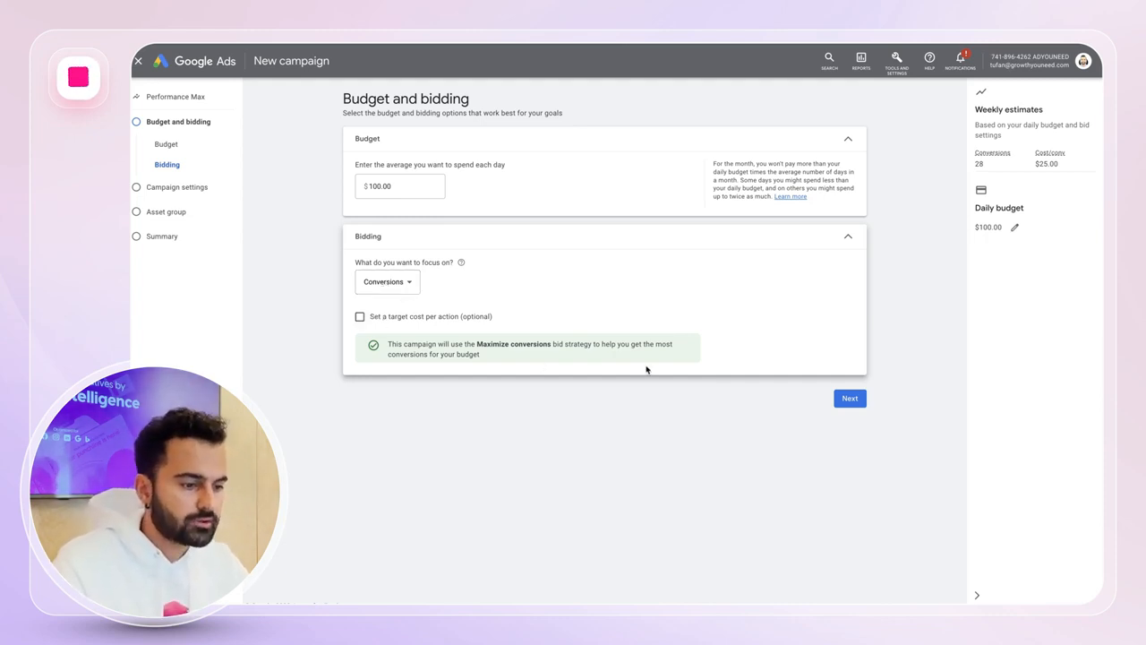
Proceed to the campaign settings, target France and remove English so the campaign covers all languages.
{"action": "left_click", "coordinate": [859, 400]}
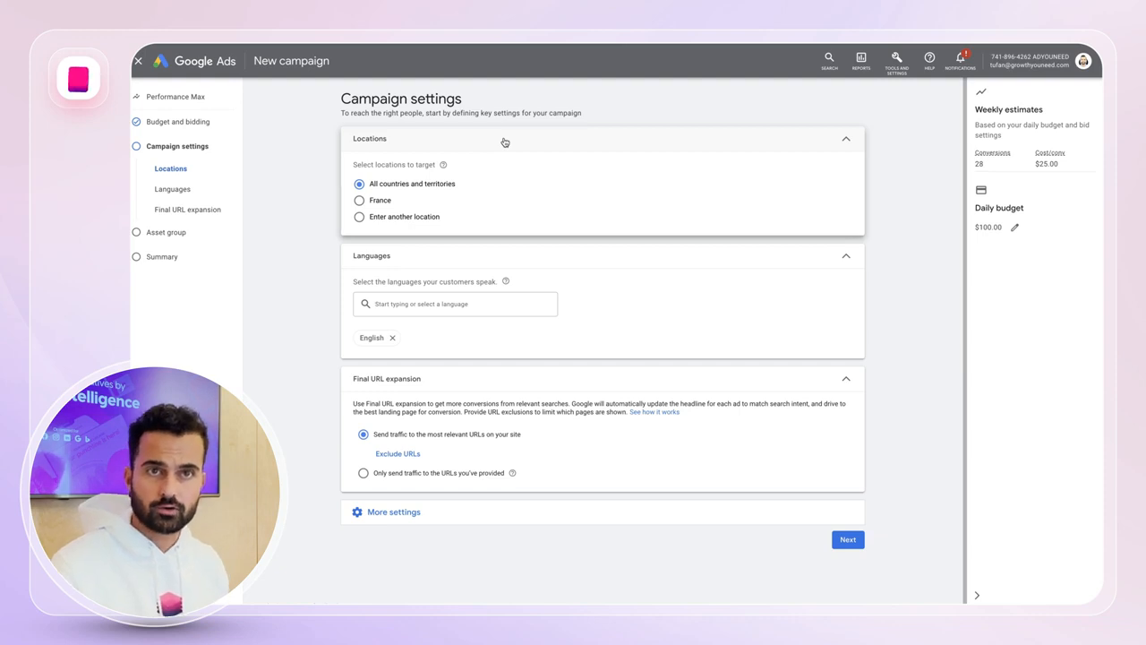
{"action": "left_click", "coordinate": [360, 201]}
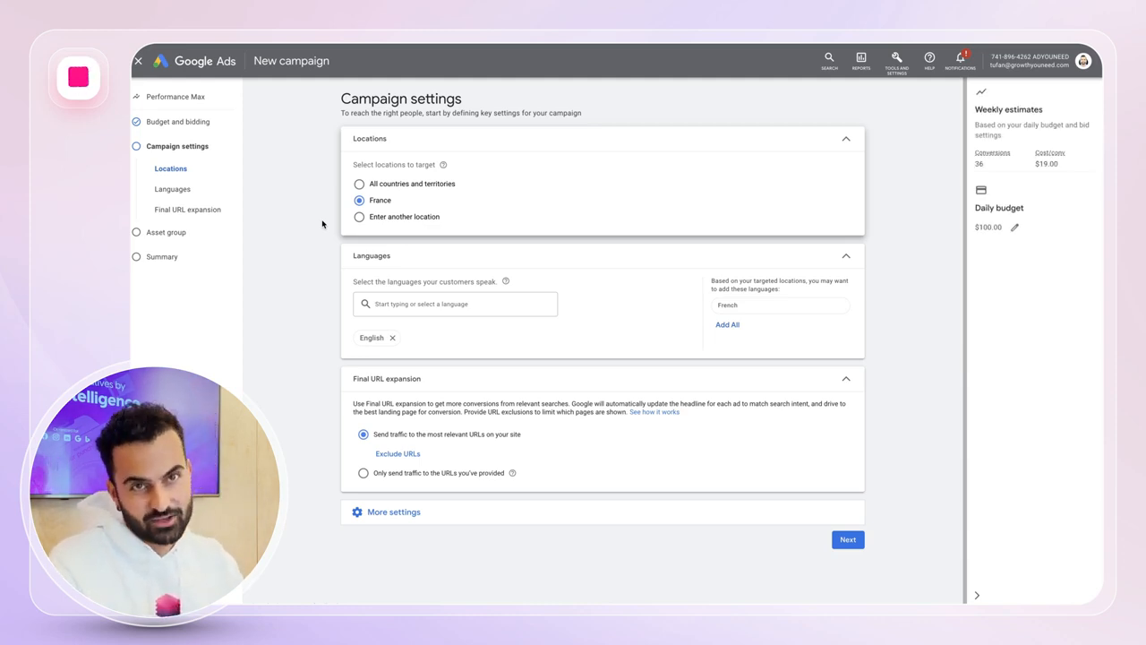
{"action": "left_click", "coordinate": [393, 339]}
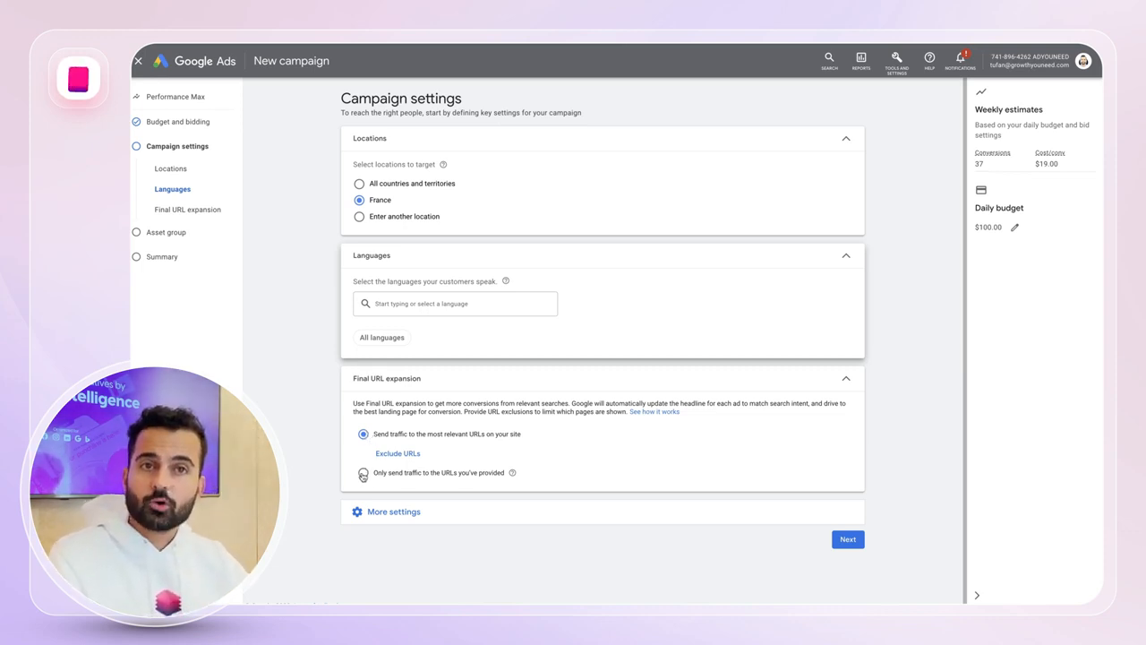
Restrict Final URL expansion to only the provided URLs and expand the campaign URL options before proceeding to the asset group.
{"action": "left_click", "coordinate": [362, 474]}
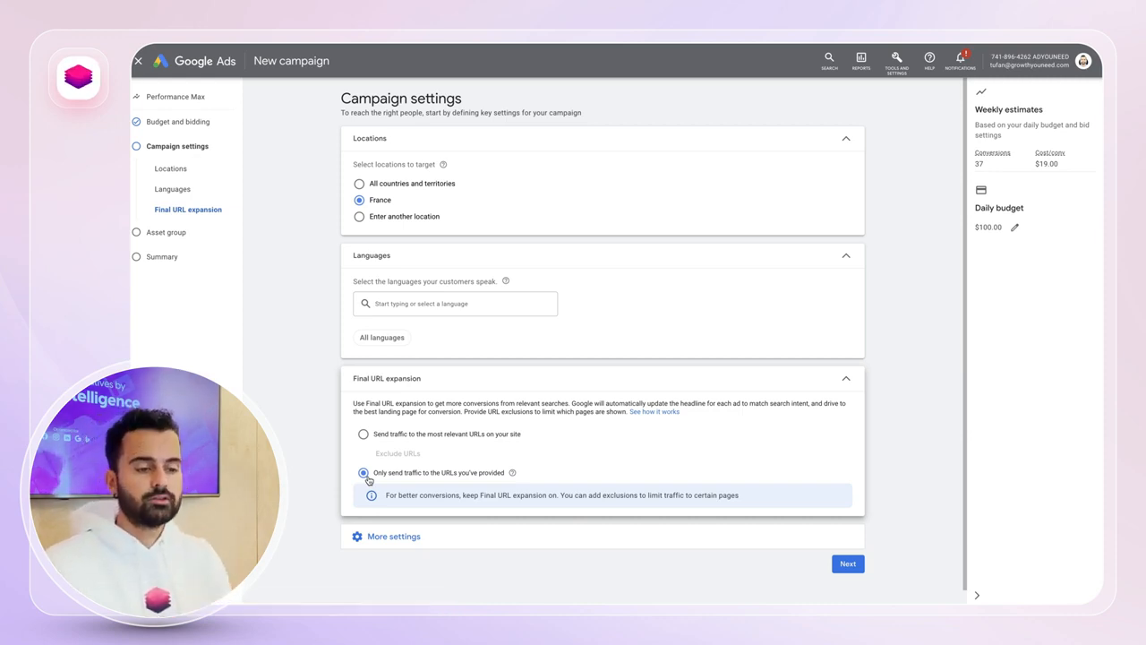
{"action": "left_click", "coordinate": [378, 537]}
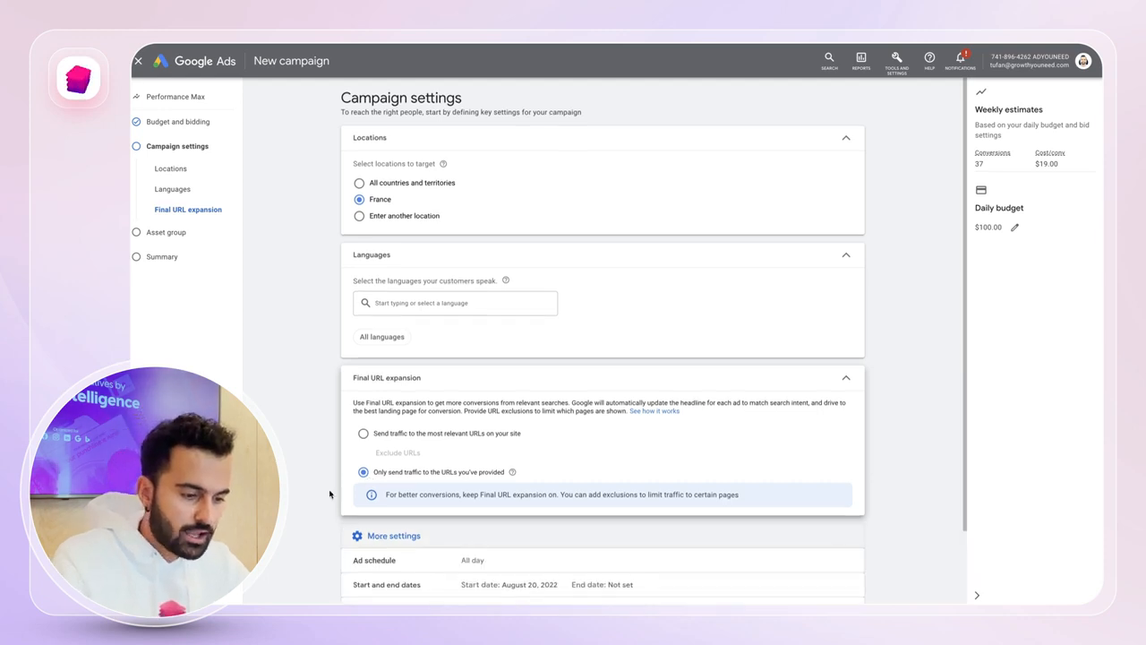
{"action": "scroll", "coordinate": [330, 494], "scroll_direction": "down", "scroll_amount": 2}
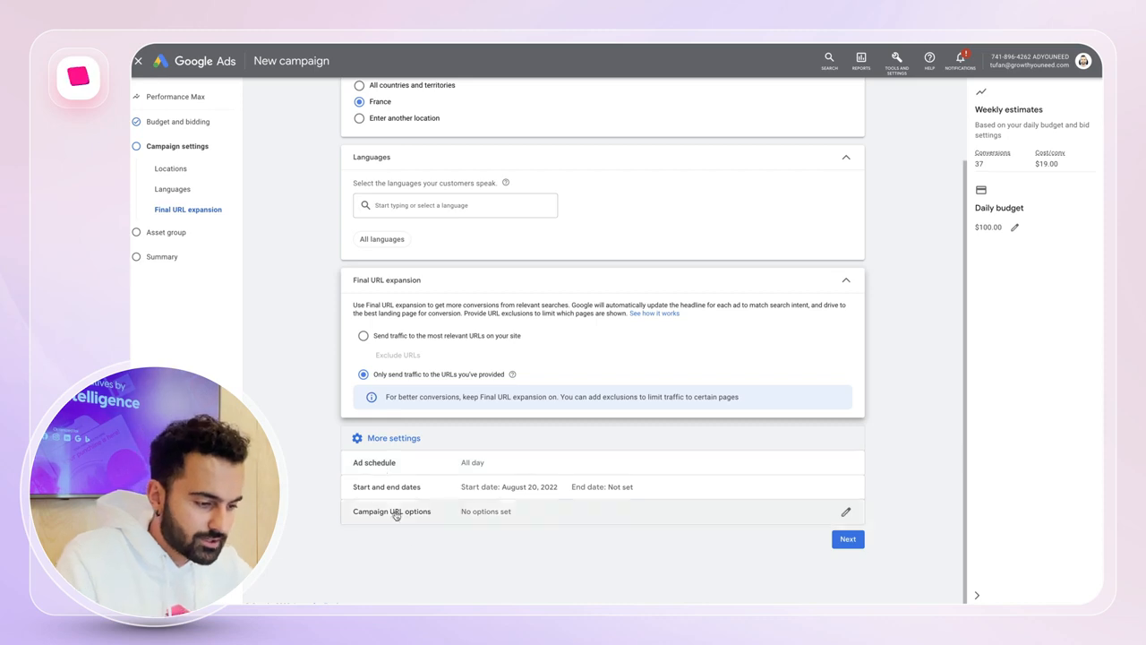
{"action": "left_click", "coordinate": [491, 517]}
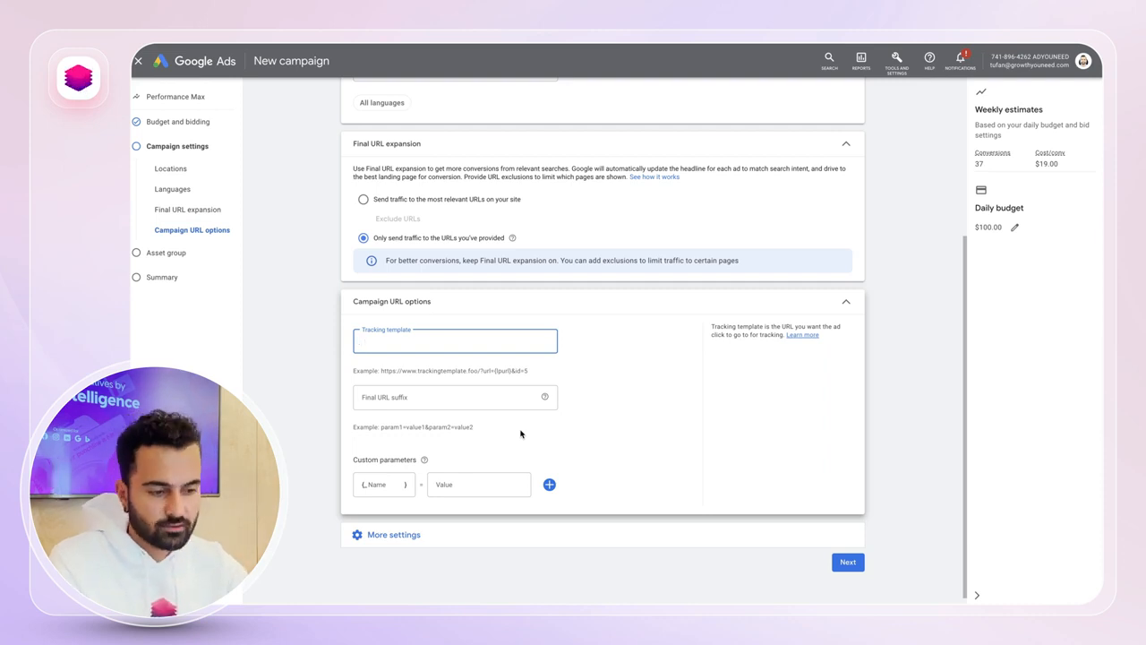
{"action": "left_click", "coordinate": [856, 563]}
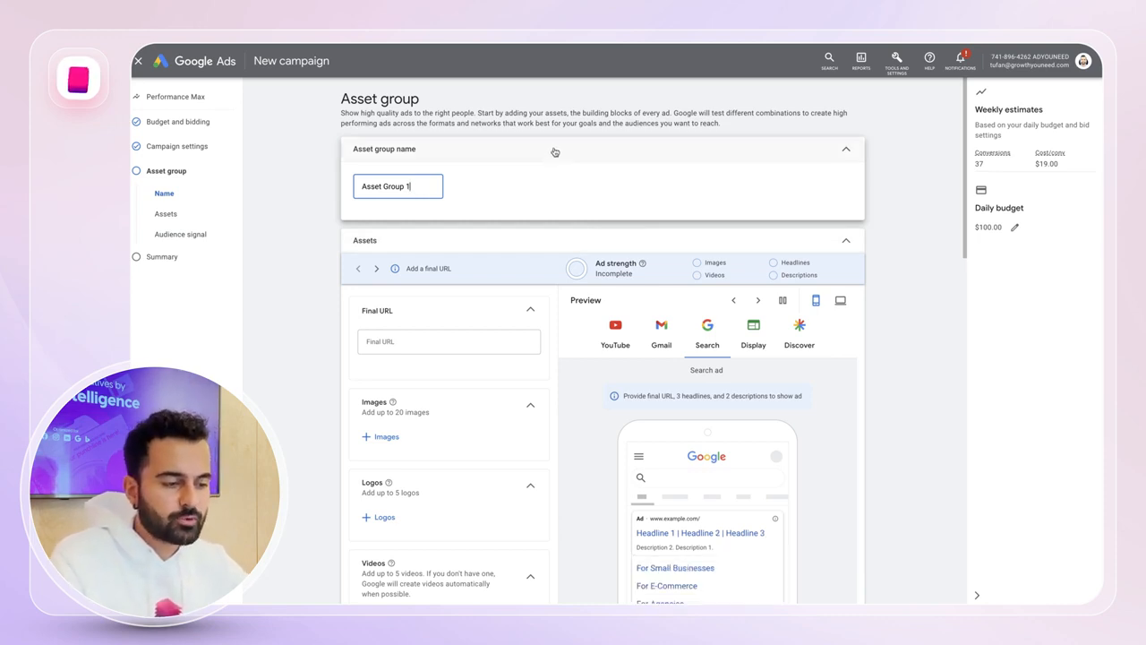
Switch to an incognito browser window, open adcreative.ai and look over the landing page.
{"action": "scroll", "coordinate": [554, 152], "scroll_direction": "down", "scroll_amount": 2}
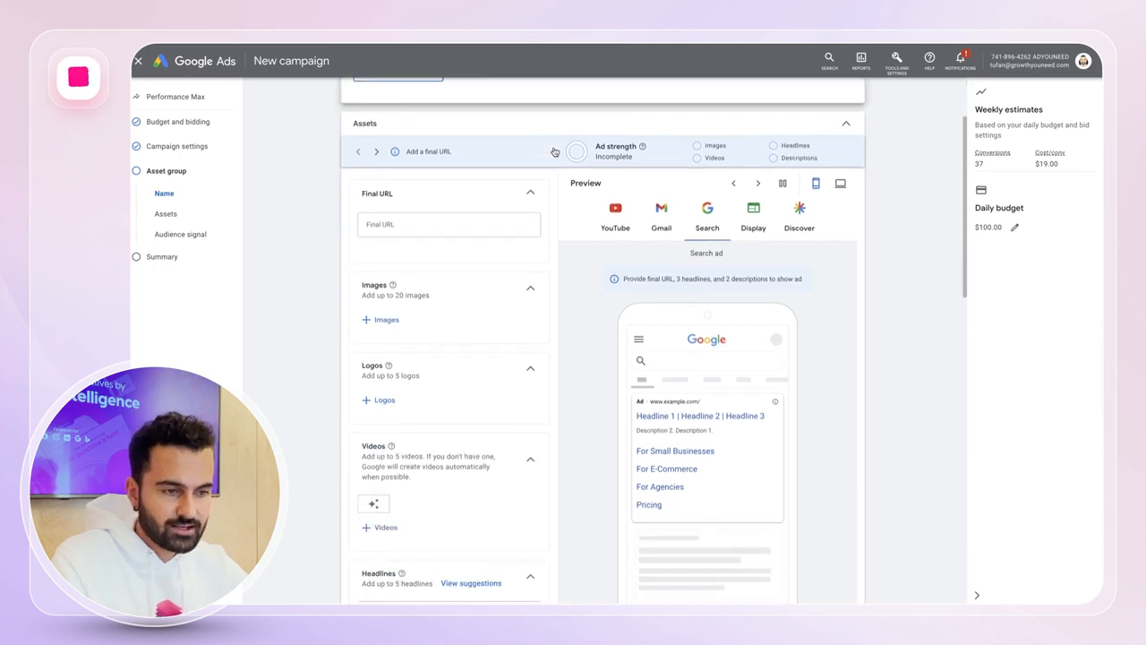
{"action": "scroll", "coordinate": [450, 205], "scroll_direction": "up", "scroll_amount": 2}
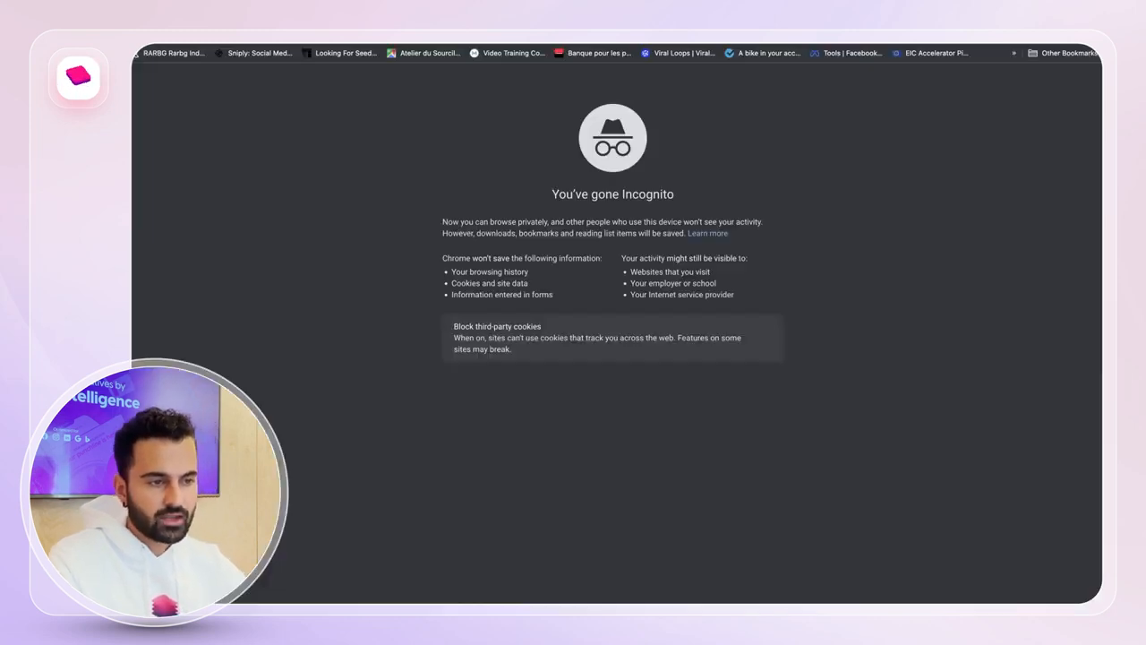
{"action": "type", "text": "adcreative.ai"}
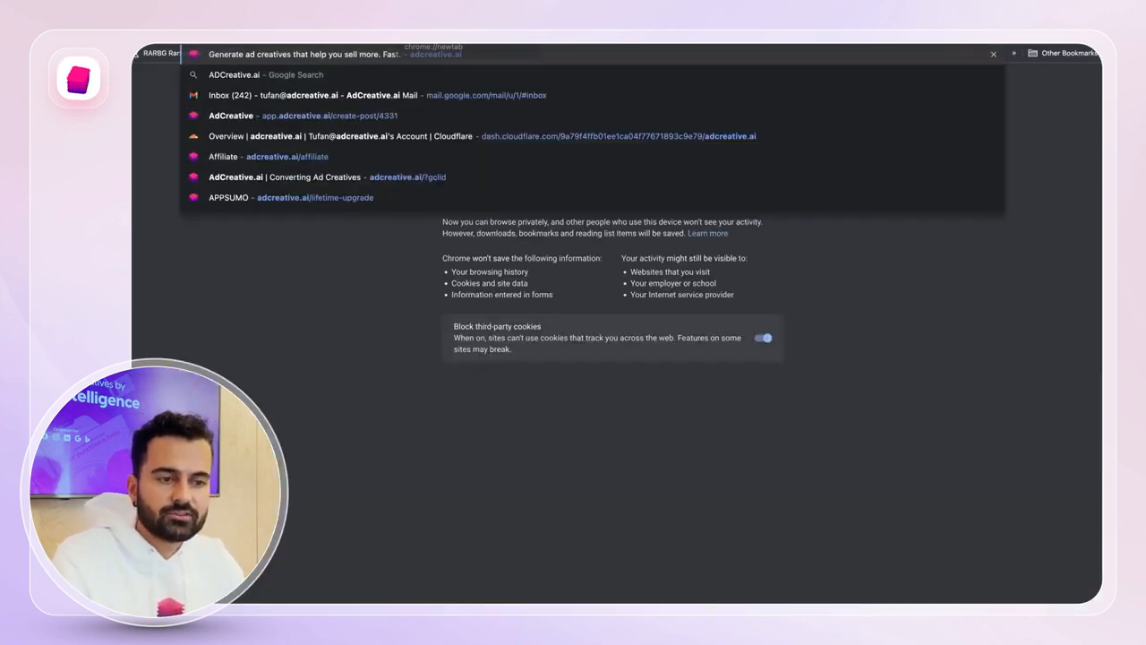
{"action": "key", "text": "Return"}
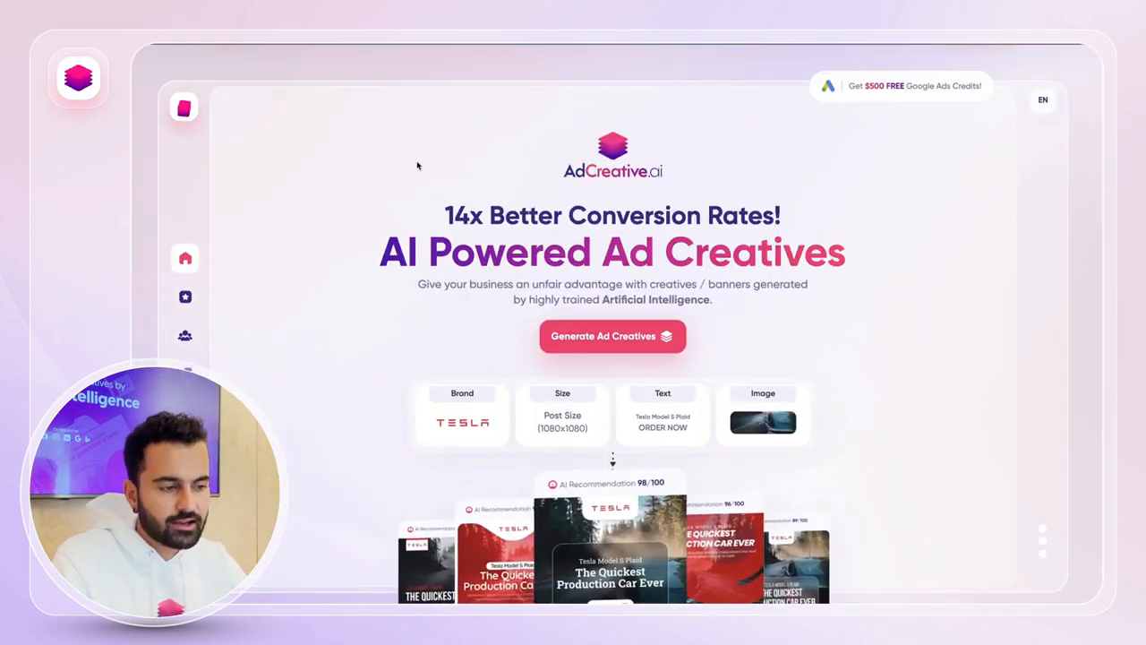
{"action": "scroll", "coordinate": [417, 165], "scroll_direction": "down", "scroll_amount": 4}
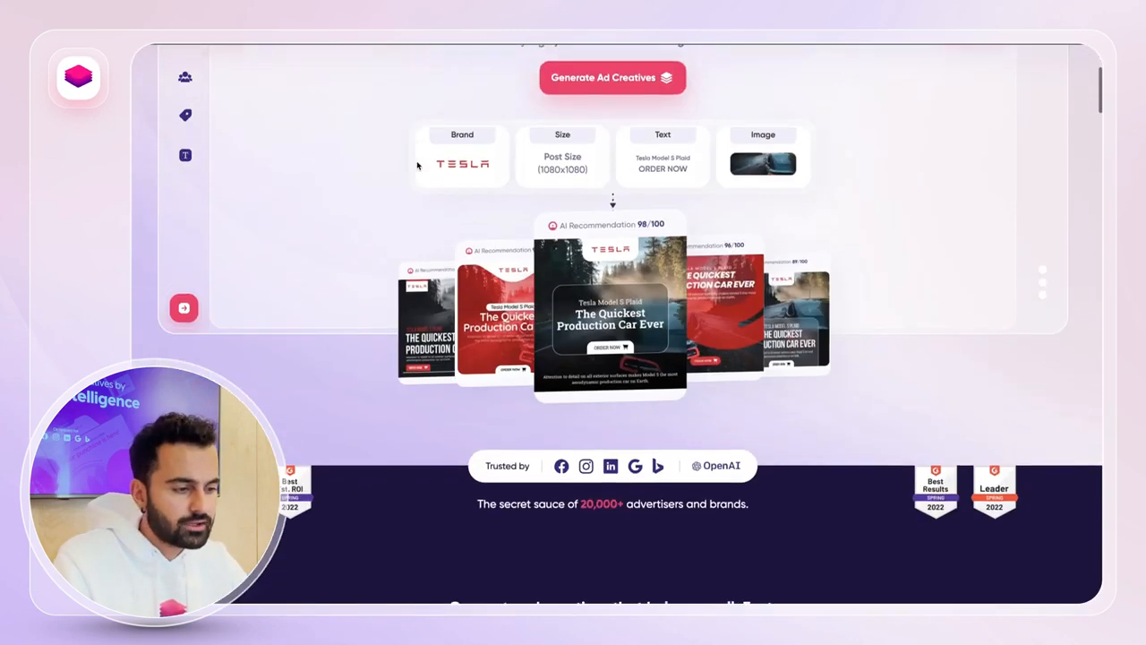
{"action": "scroll", "coordinate": [417, 161], "scroll_direction": "down", "scroll_amount": 4}
{"action": "scroll", "coordinate": [759, 323], "scroll_direction": "up", "scroll_amount": 7}
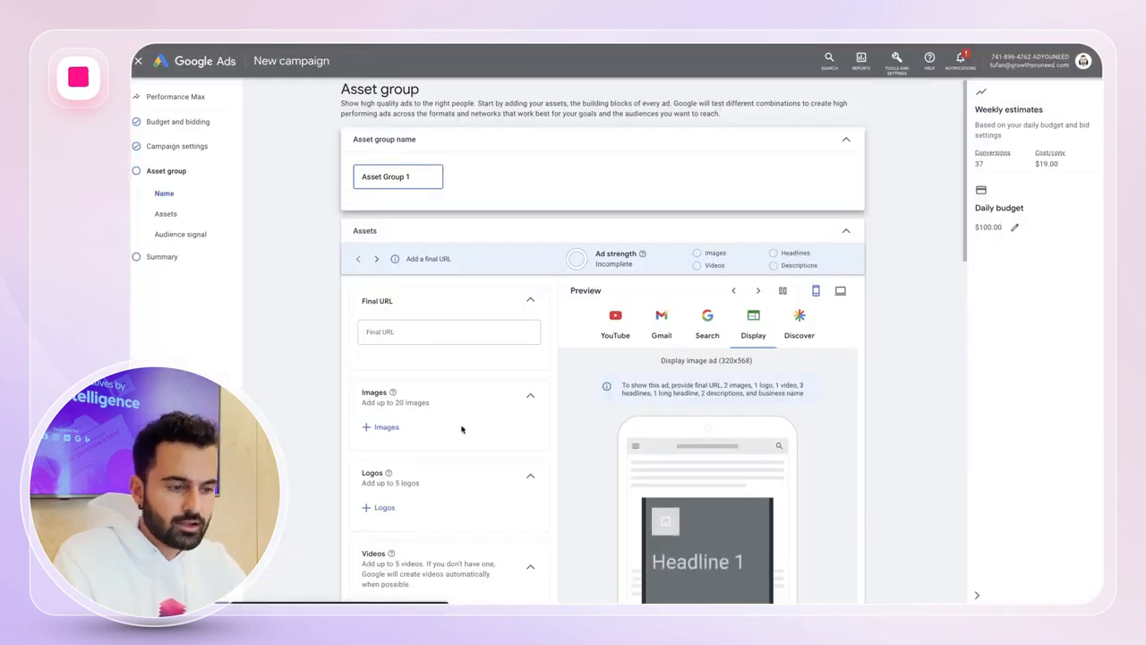
{"action": "left_click", "coordinate": [400, 331]}
{"action": "type", "text": "http://adcreative.ai/"}
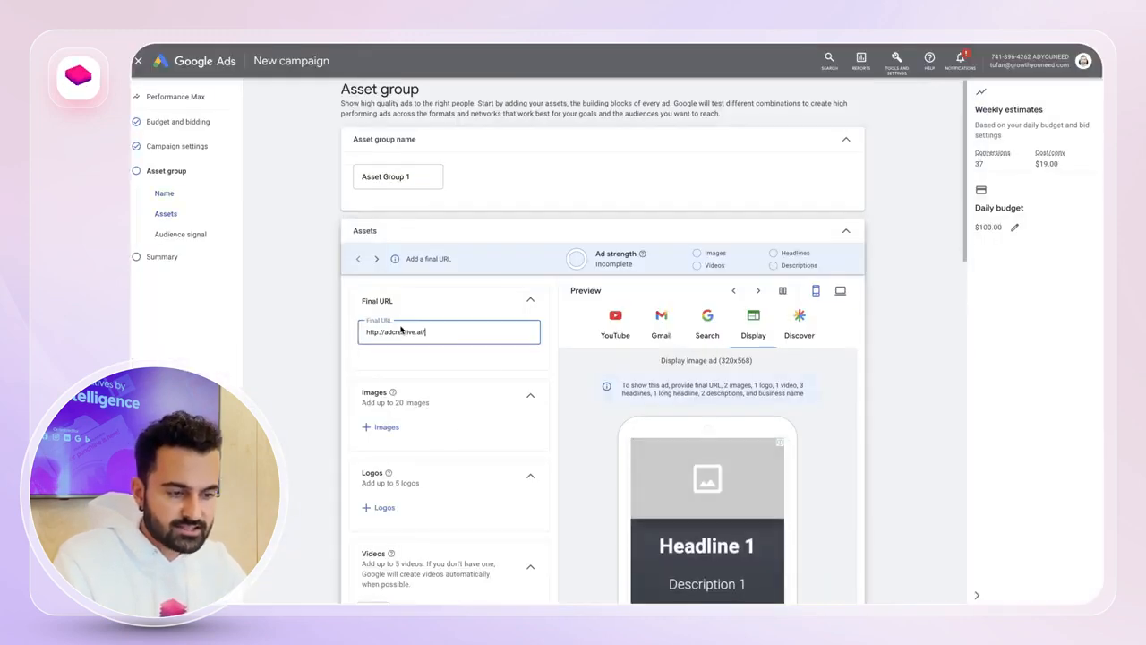
{"action": "left_click", "coordinate": [309, 334]}
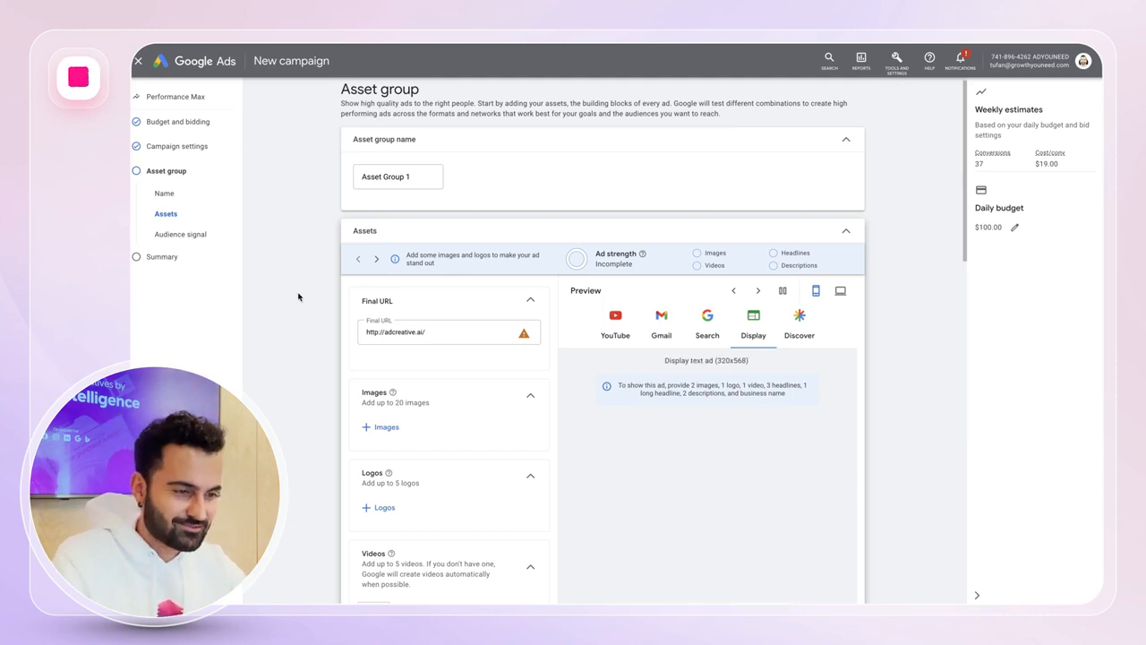
Examine the asset group's requirements for images, logos, videos, headlines, descriptions, business name, sitelinks and call to action.
{"action": "scroll", "coordinate": [304, 196], "scroll_direction": "down", "scroll_amount": 3}
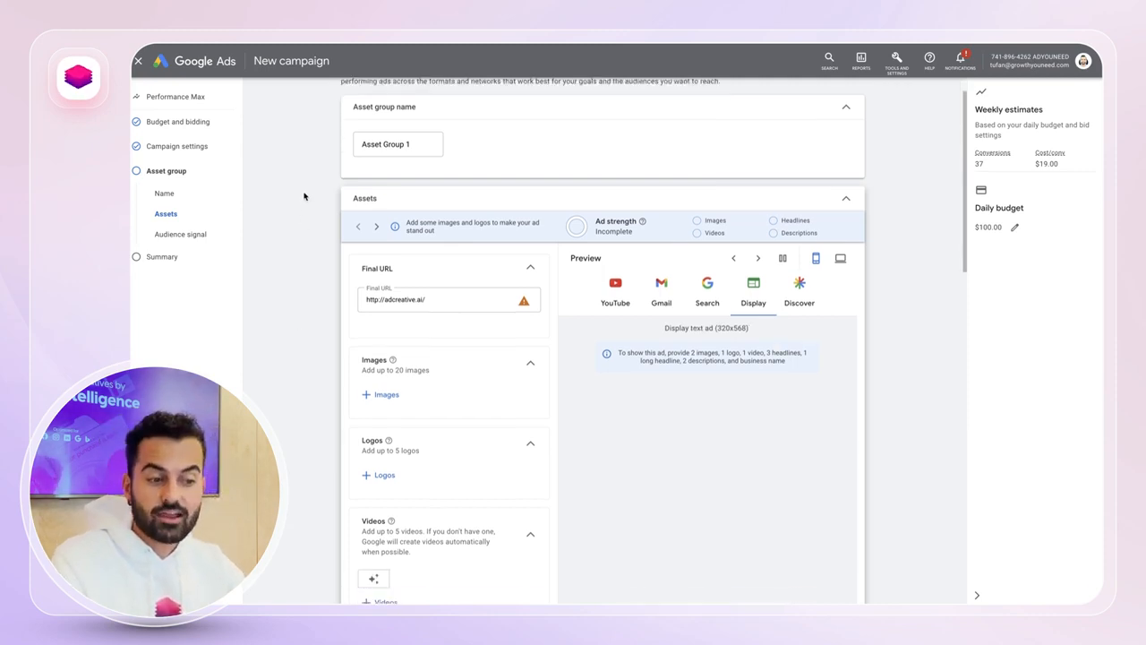
{"action": "scroll", "coordinate": [304, 196], "scroll_direction": "down", "scroll_amount": 1}
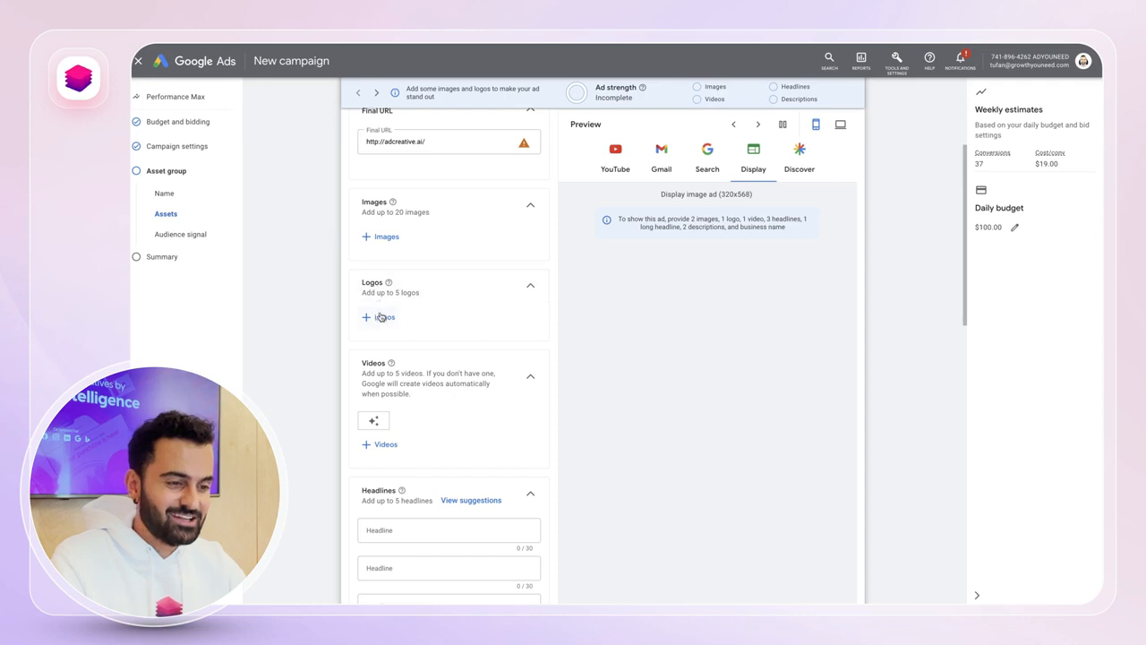
{"action": "scroll", "coordinate": [395, 288], "scroll_direction": "down", "scroll_amount": 1}
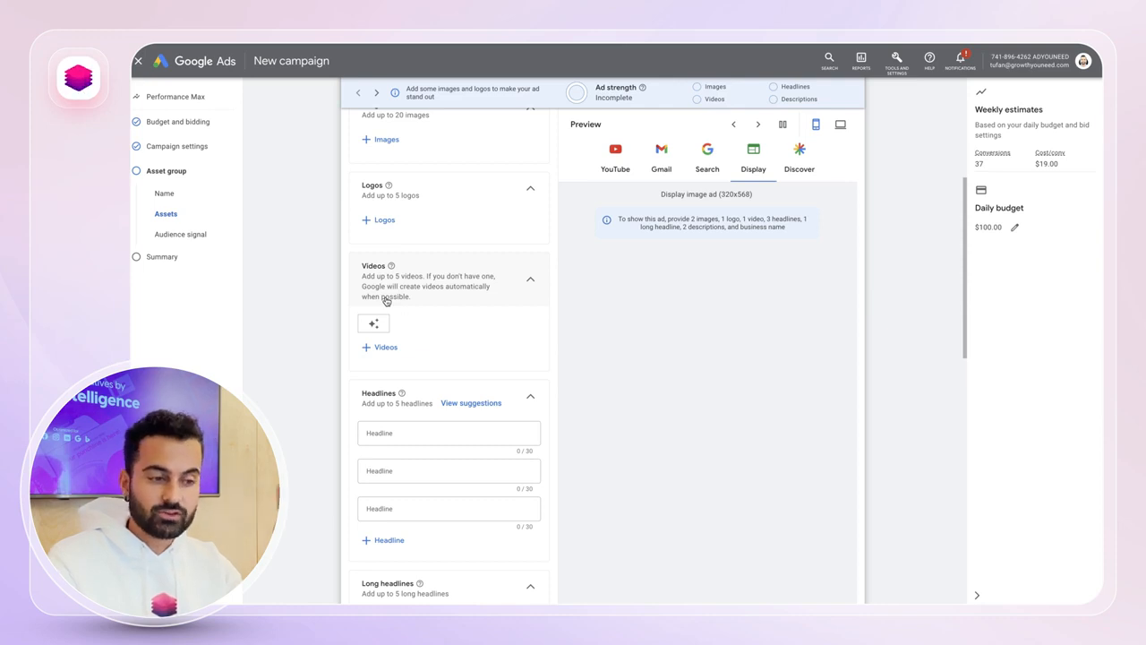
{"action": "scroll", "coordinate": [385, 300], "scroll_direction": "up", "scroll_amount": 1}
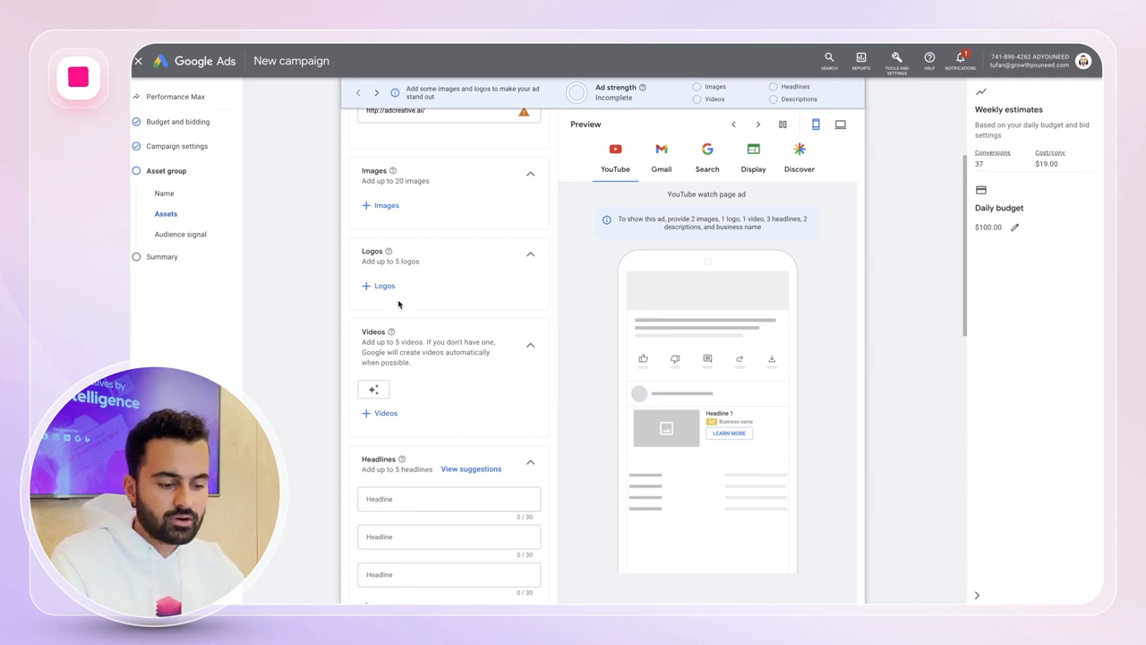
{"action": "scroll", "coordinate": [399, 305], "scroll_direction": "down", "scroll_amount": 2}
{"action": "scroll", "coordinate": [410, 349], "scroll_direction": "down", "scroll_amount": 2}
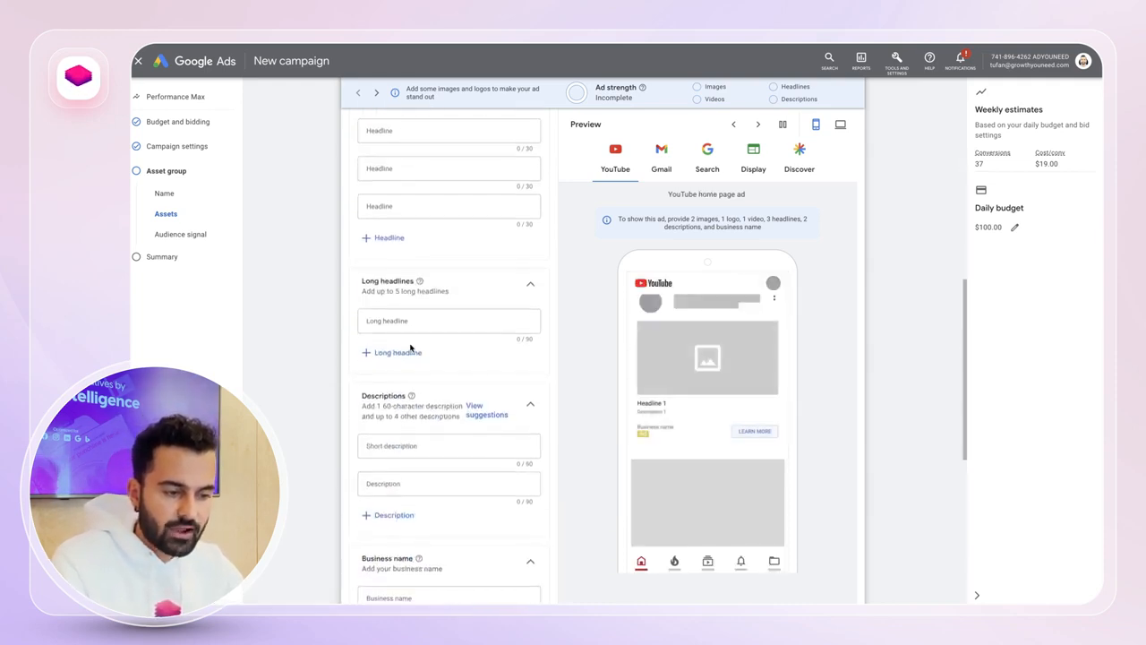
{"action": "scroll", "coordinate": [418, 300], "scroll_direction": "down", "scroll_amount": 2}
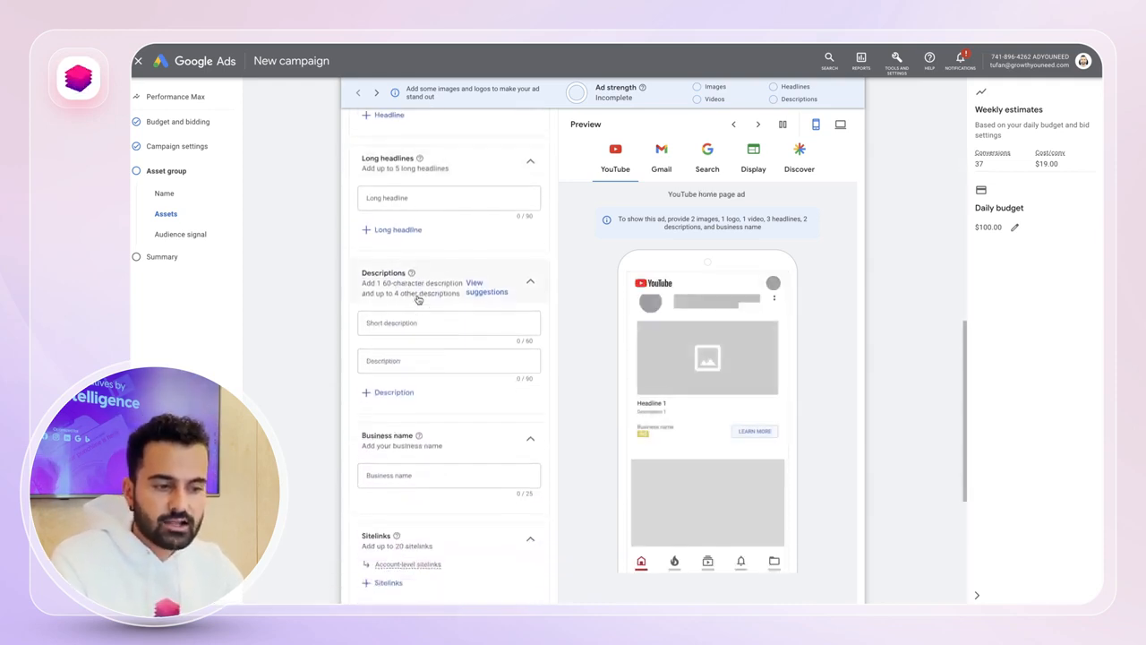
{"action": "scroll", "coordinate": [417, 295], "scroll_direction": "down", "scroll_amount": 3}
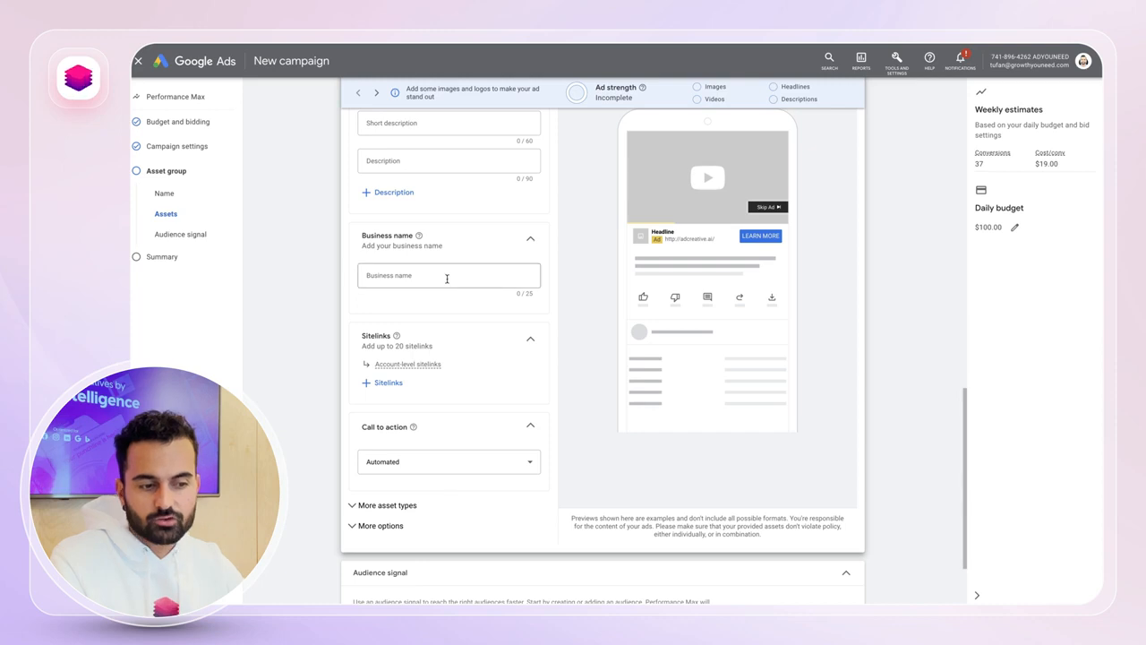
{"action": "scroll", "coordinate": [455, 202], "scroll_direction": "up", "scroll_amount": 5}
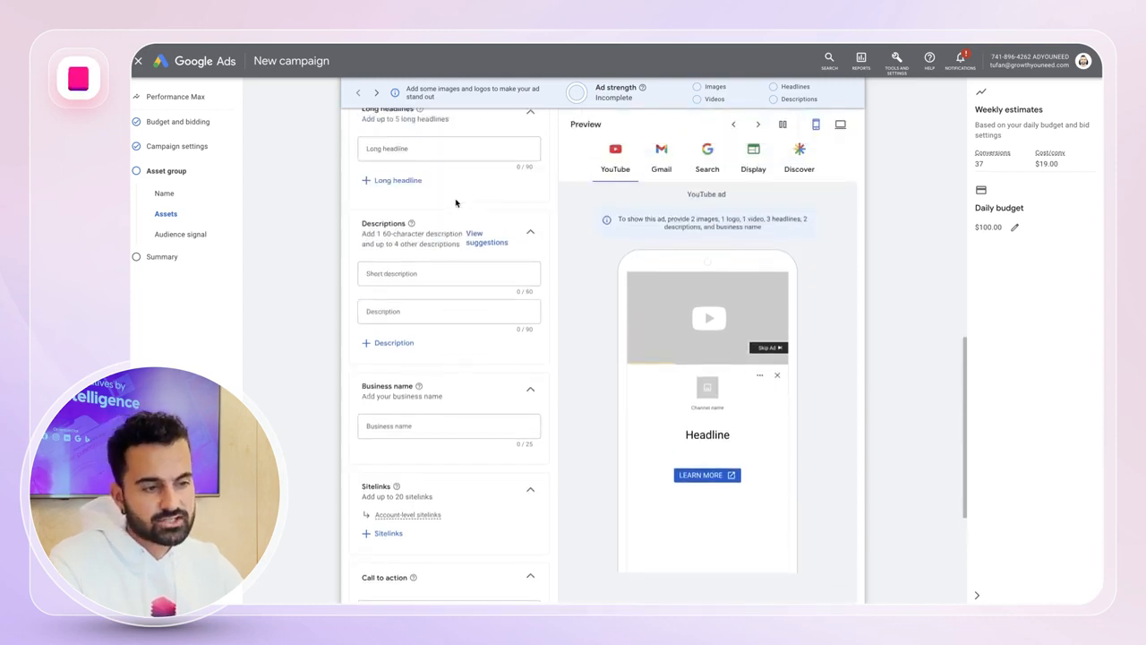
{"action": "scroll", "coordinate": [455, 199], "scroll_direction": "up", "scroll_amount": 5}
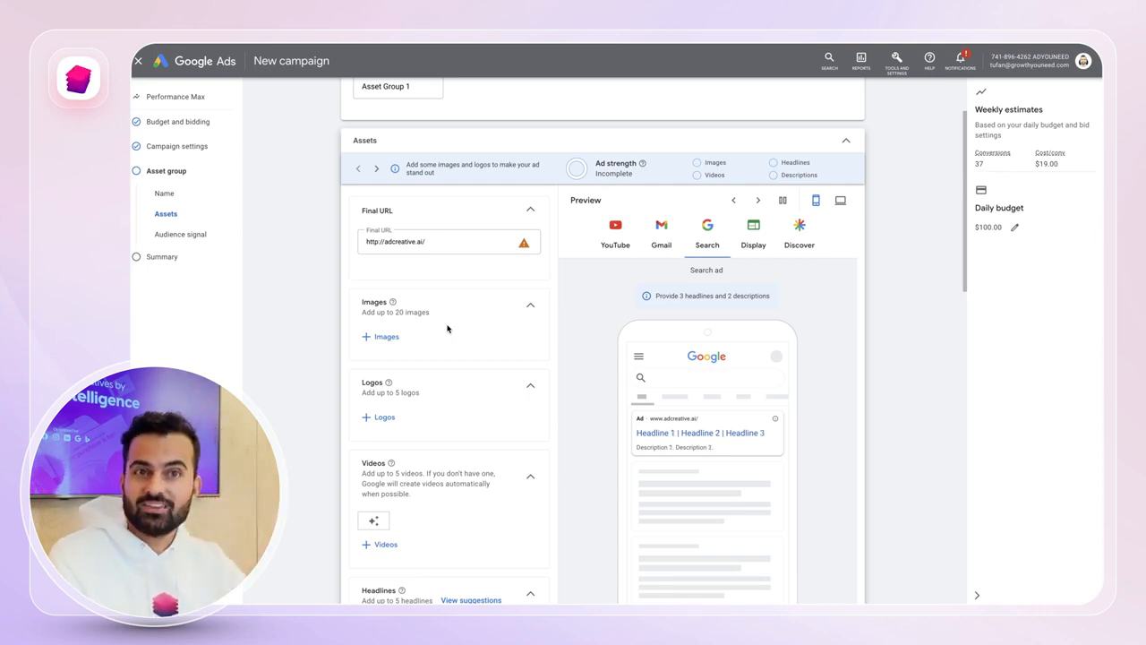
{"action": "scroll", "coordinate": [448, 328], "scroll_direction": "down", "scroll_amount": 1}
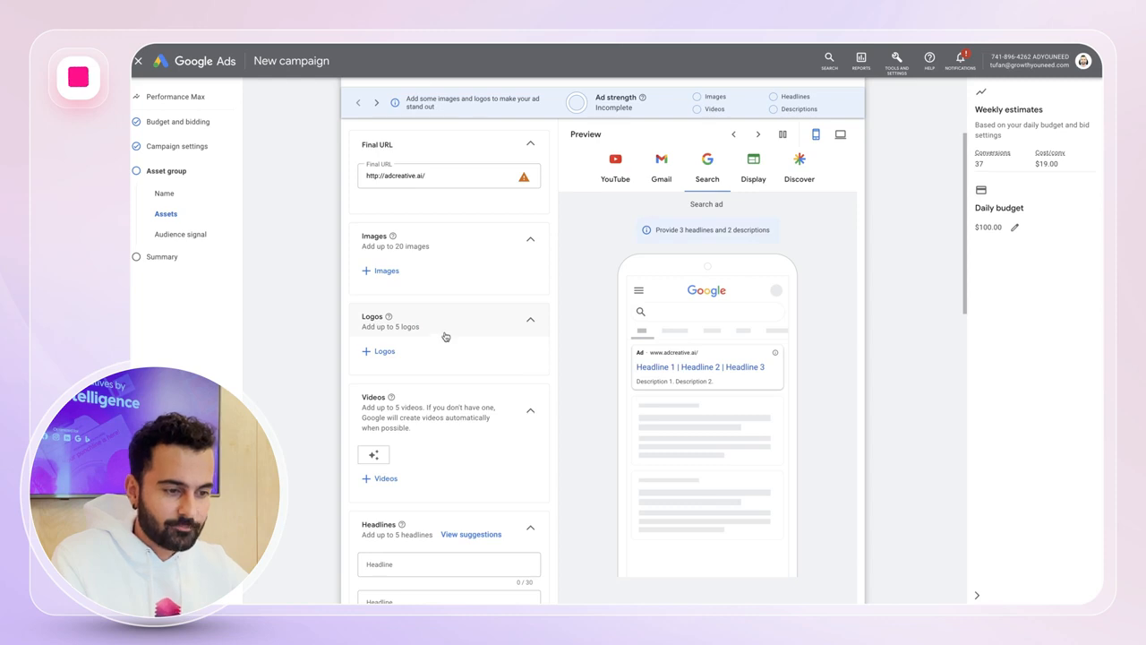
{"action": "scroll", "coordinate": [445, 333], "scroll_direction": "down", "scroll_amount": 1}
{"action": "scroll", "coordinate": [444, 340], "scroll_direction": "down", "scroll_amount": 1}
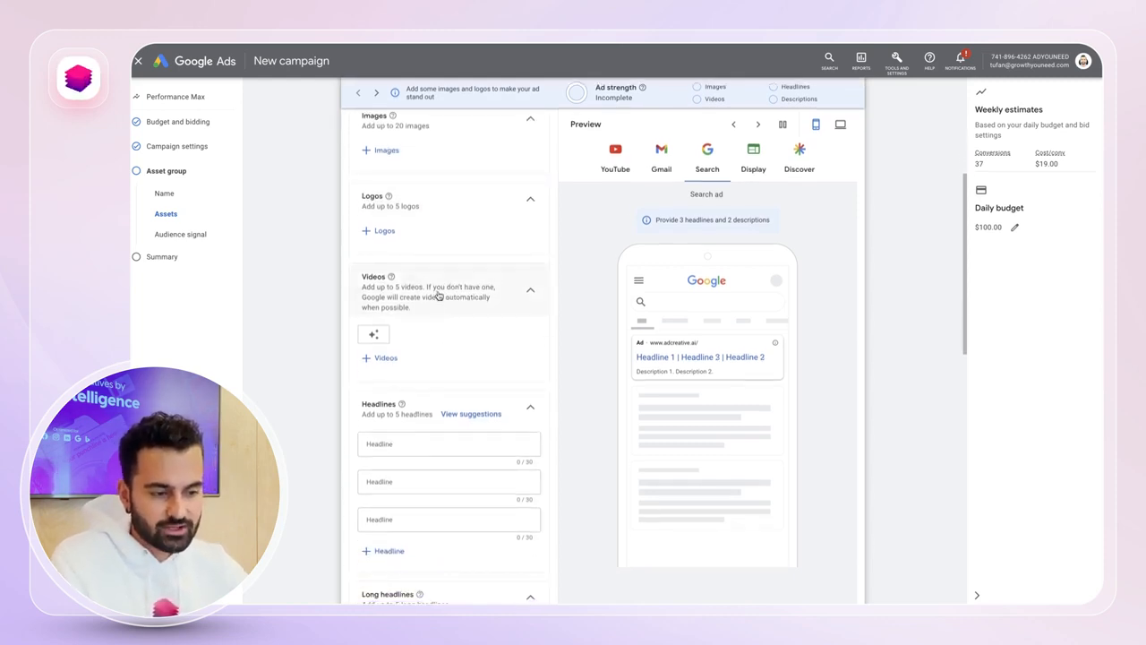
{"action": "scroll", "coordinate": [439, 302], "scroll_direction": "down", "scroll_amount": 2}
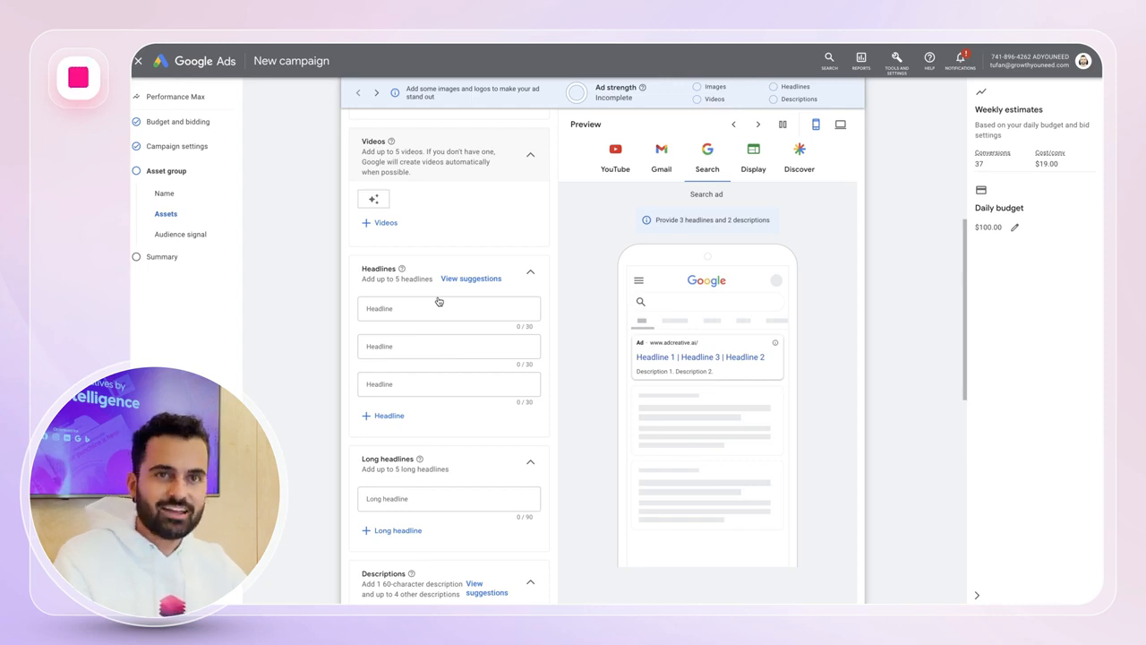
{"action": "scroll", "coordinate": [438, 301], "scroll_direction": "down", "scroll_amount": 2}
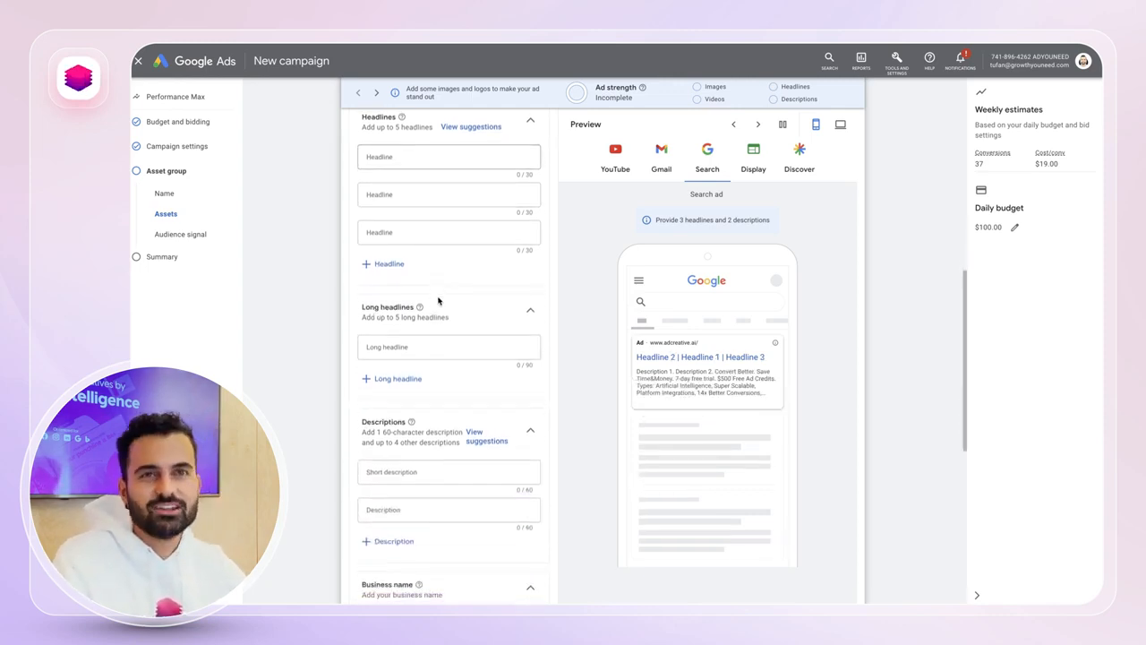
{"action": "scroll", "coordinate": [438, 300], "scroll_direction": "up", "scroll_amount": 7}
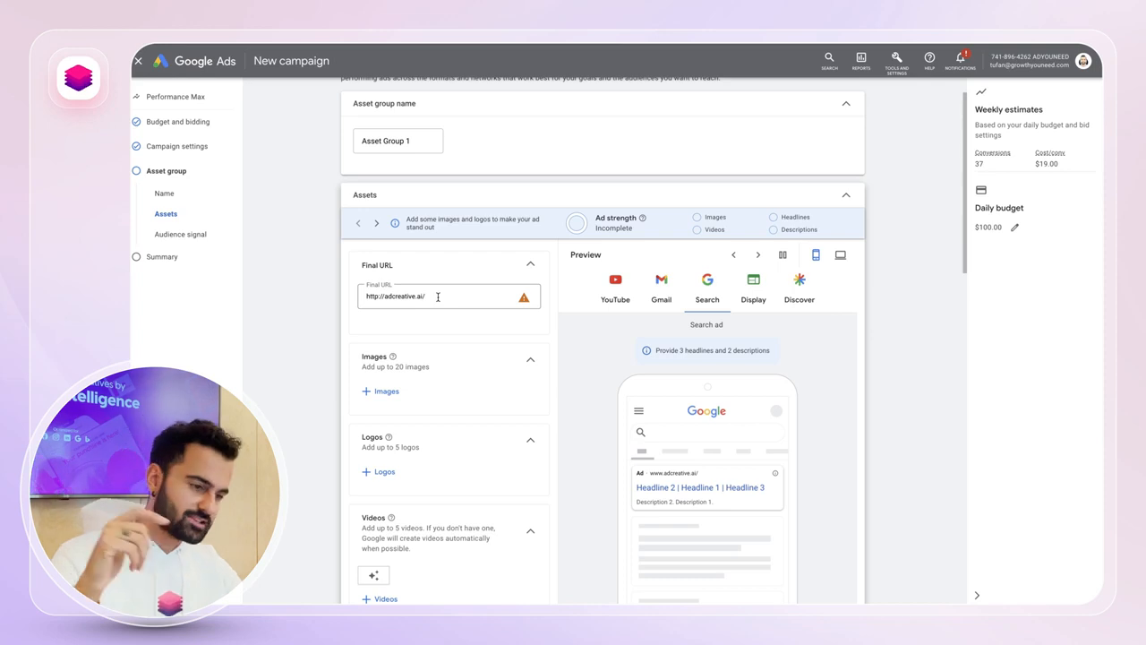
{"action": "scroll", "coordinate": [438, 297], "scroll_direction": "down", "scroll_amount": 2}
{"action": "scroll", "coordinate": [438, 298], "scroll_direction": "up", "scroll_amount": 1}
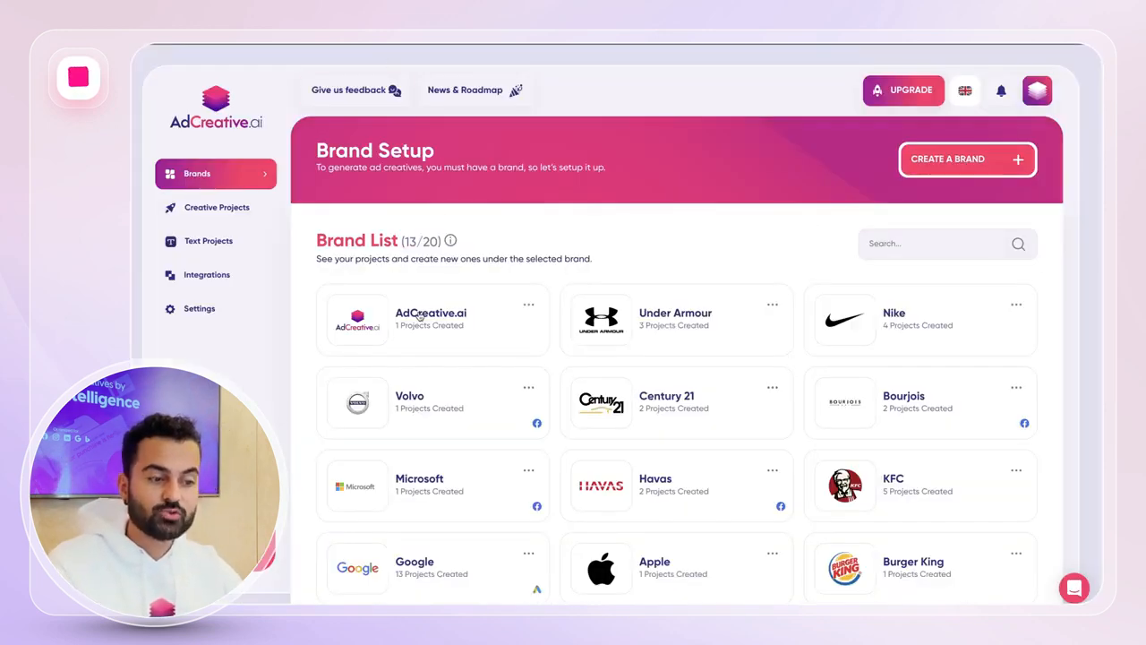
Switch to the AdCreative.ai app, start a new creative project under the AdCreative.ai brand and review the available creative formats.
{"action": "left_click", "coordinate": [419, 315]}
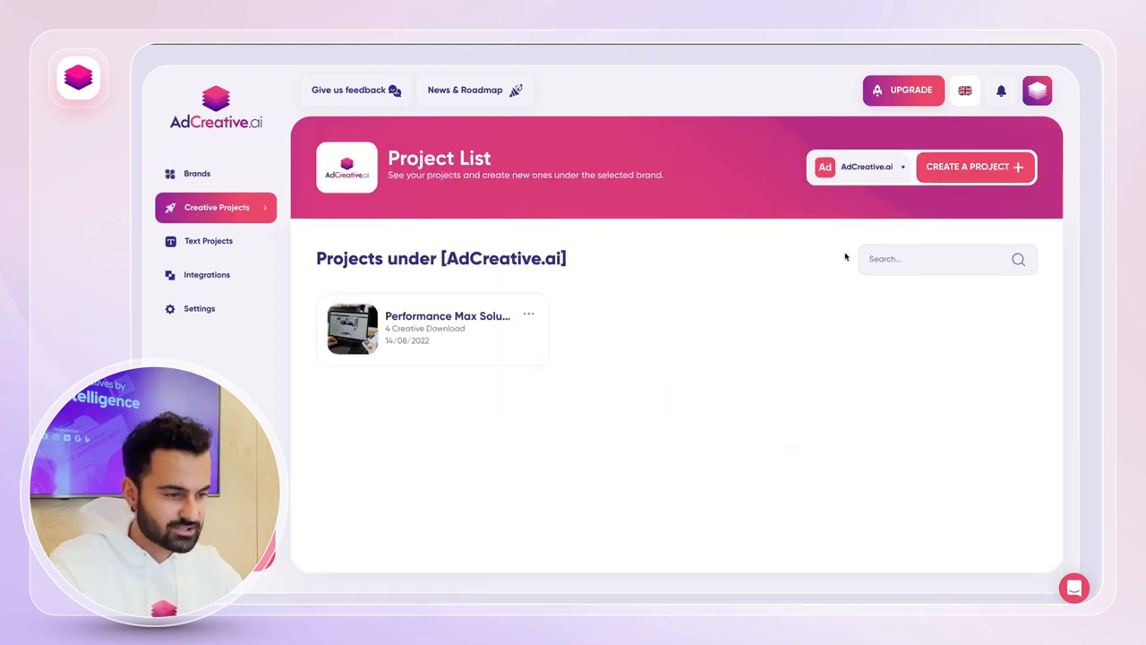
{"action": "left_click", "coordinate": [991, 176]}
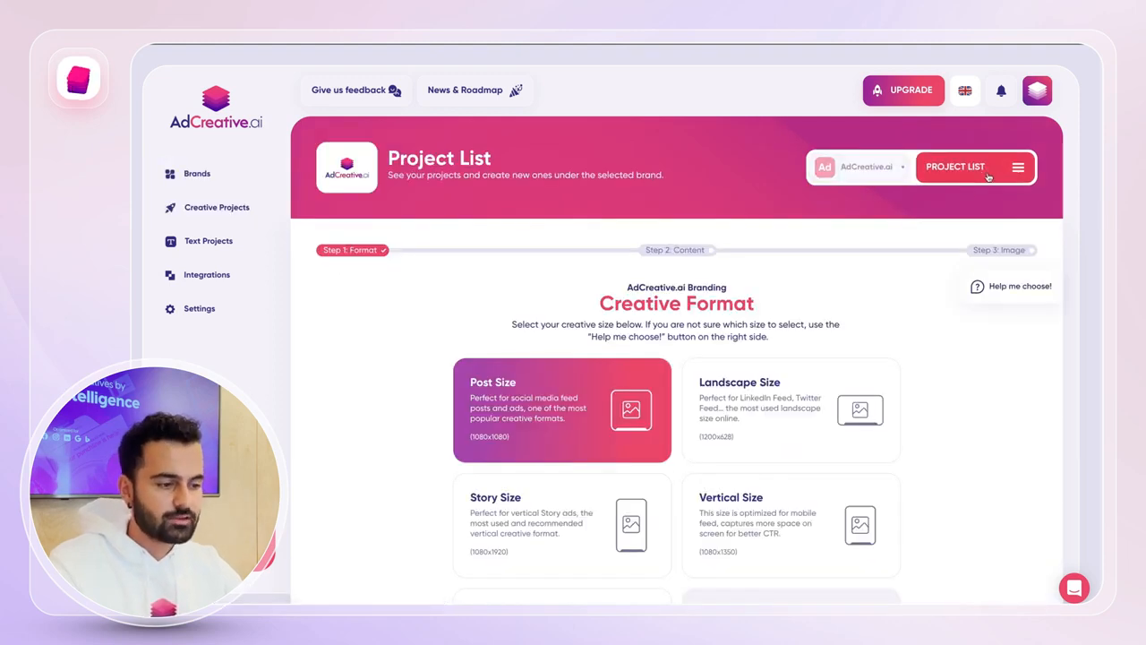
{"action": "scroll", "coordinate": [786, 265], "scroll_direction": "down", "scroll_amount": 3}
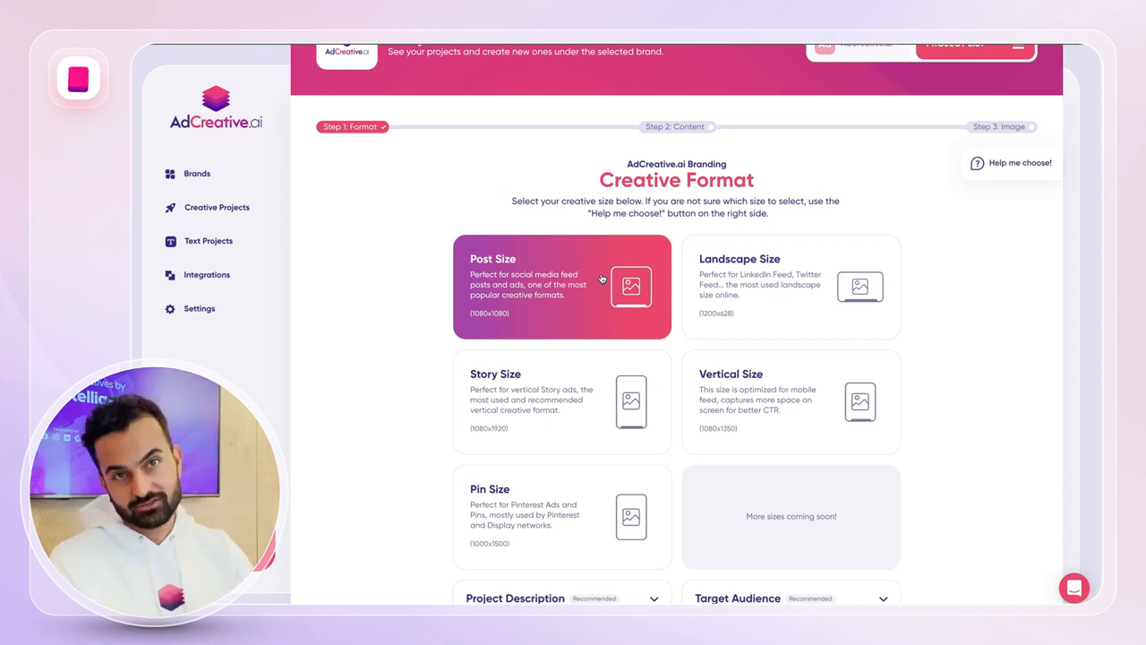
{"action": "scroll", "coordinate": [602, 278], "scroll_direction": "down", "scroll_amount": 1}
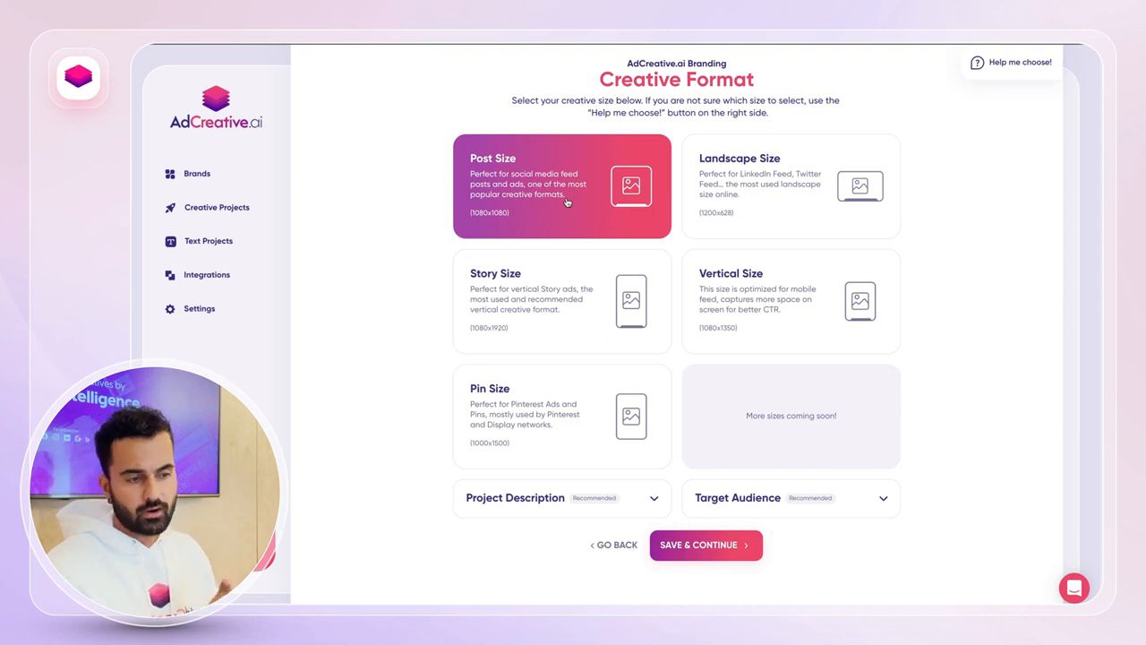
{"action": "scroll", "coordinate": [556, 410], "scroll_direction": "down", "scroll_amount": 1}
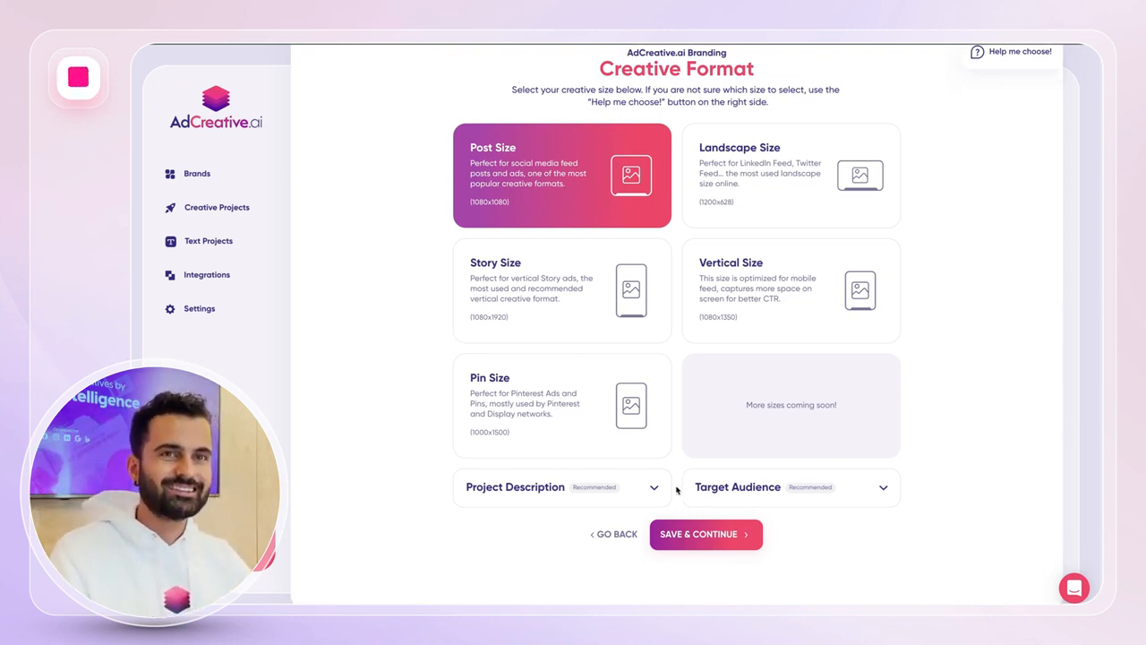
Describe the project as "AdCreative.ai is a saas platform that allows advertisers to generate conversion focused ad creatives." and save it with the target audience "advertisers".
{"action": "left_click", "coordinate": [612, 491]}
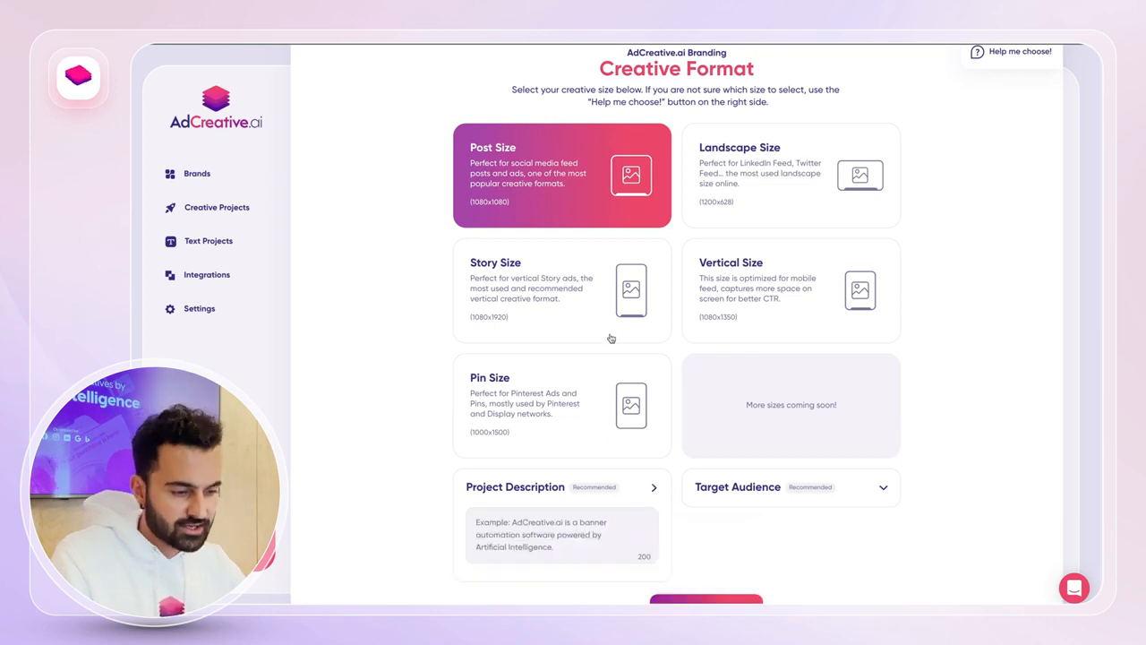
{"action": "scroll", "coordinate": [612, 338], "scroll_direction": "down", "scroll_amount": 2}
{"action": "left_click", "coordinate": [727, 412]}
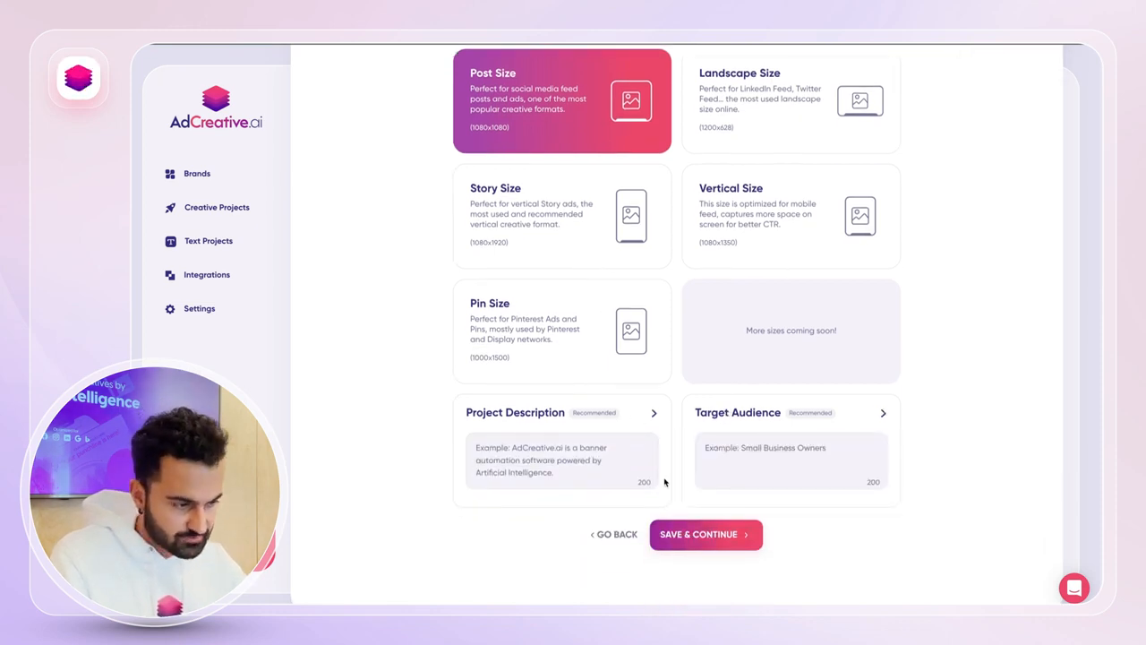
{"action": "left_click", "coordinate": [578, 459]}
{"action": "type", "text": "Ad"}
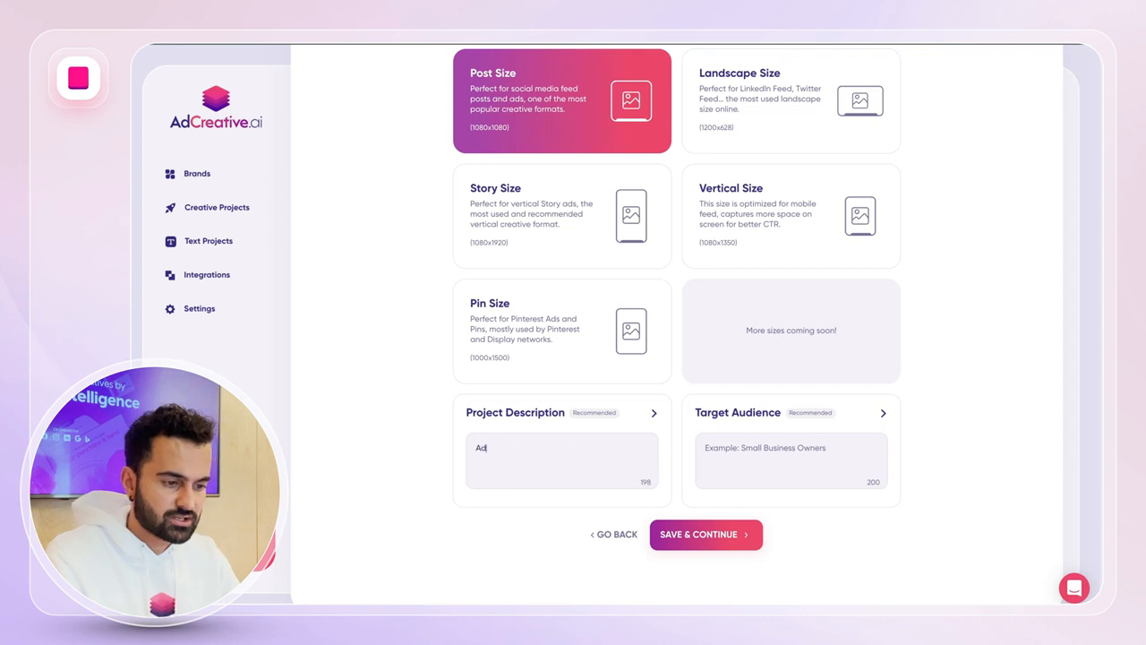
{"action": "type", "text": "Creative.a"}
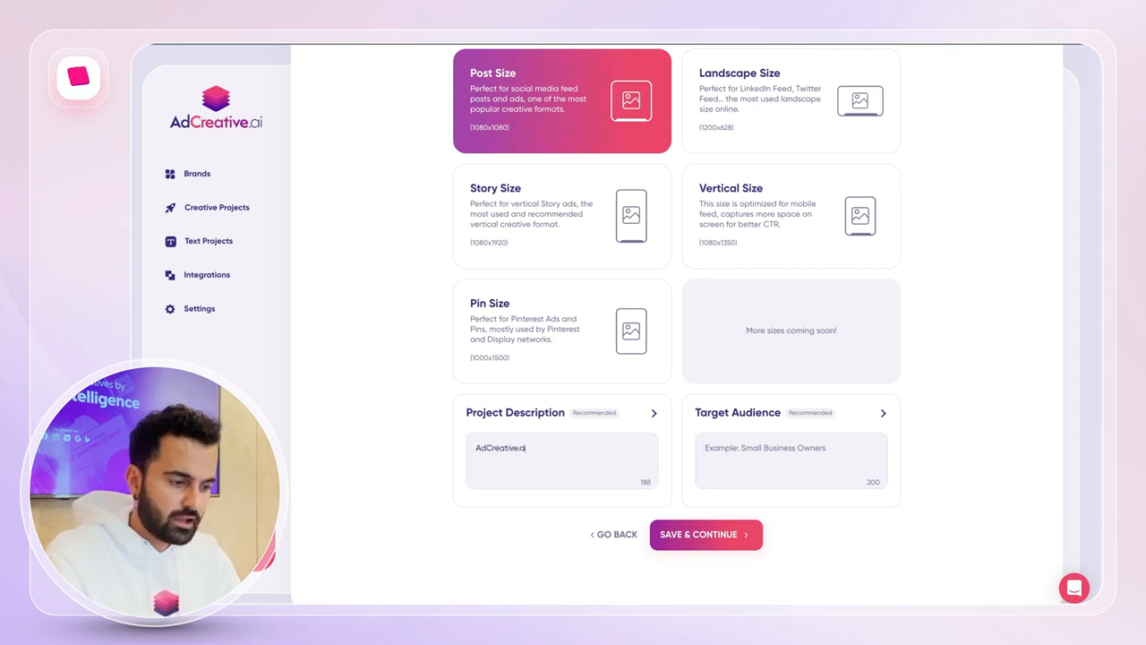
{"action": "type", "text": "i is a saa"}
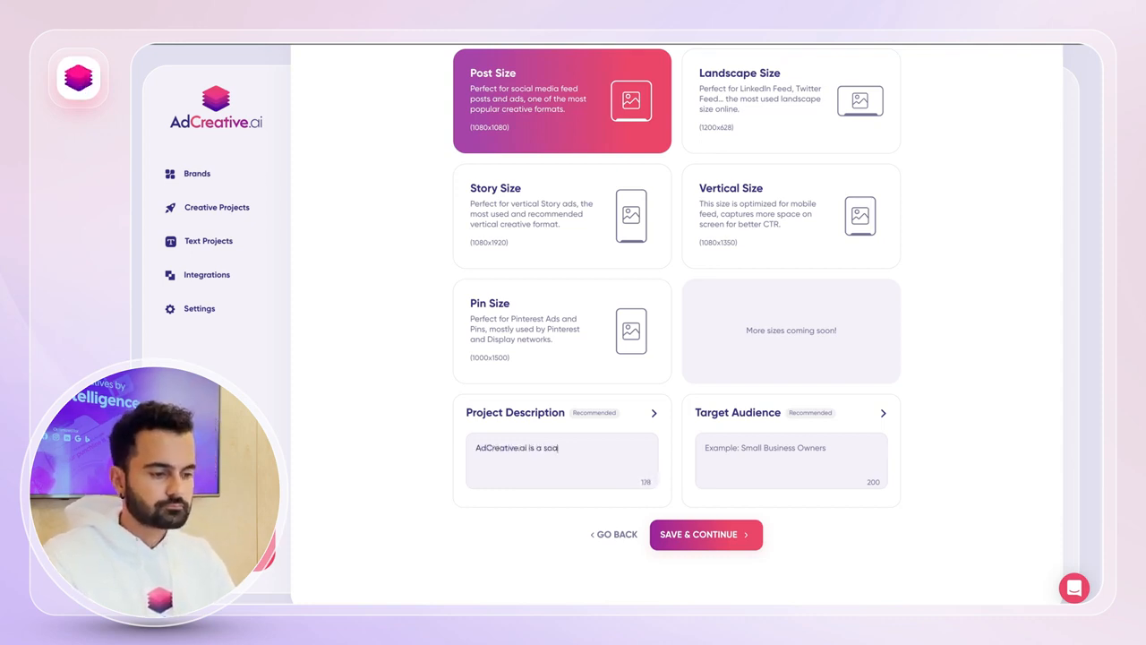
{"action": "type", "text": "s platform that "}
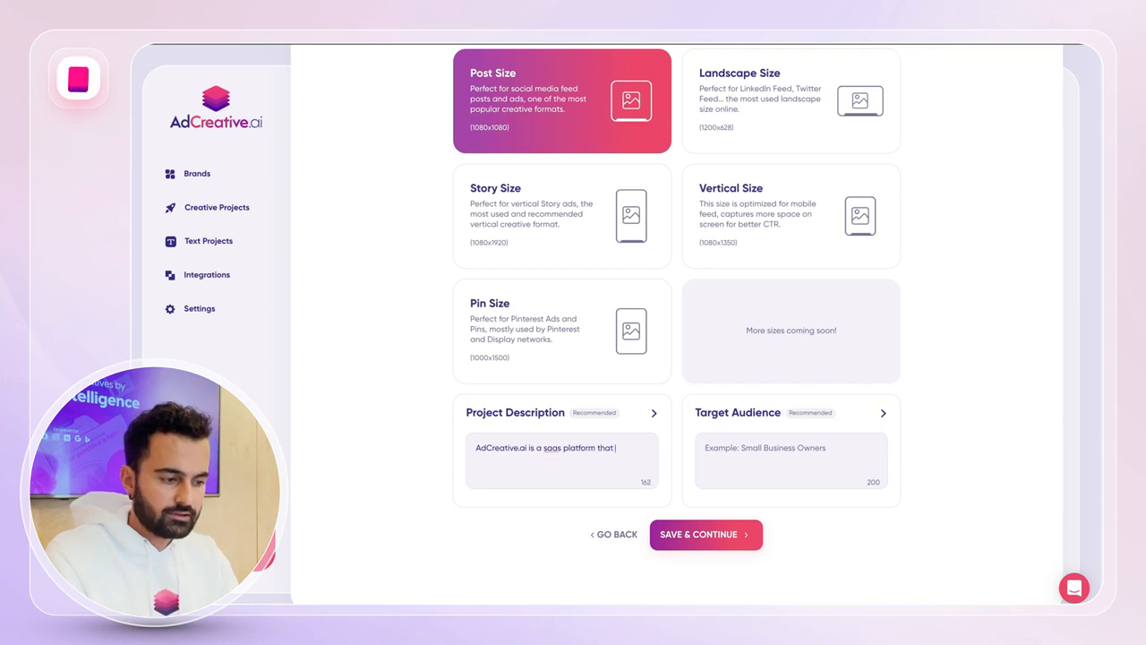
{"action": "type", "text": "allows advert"}
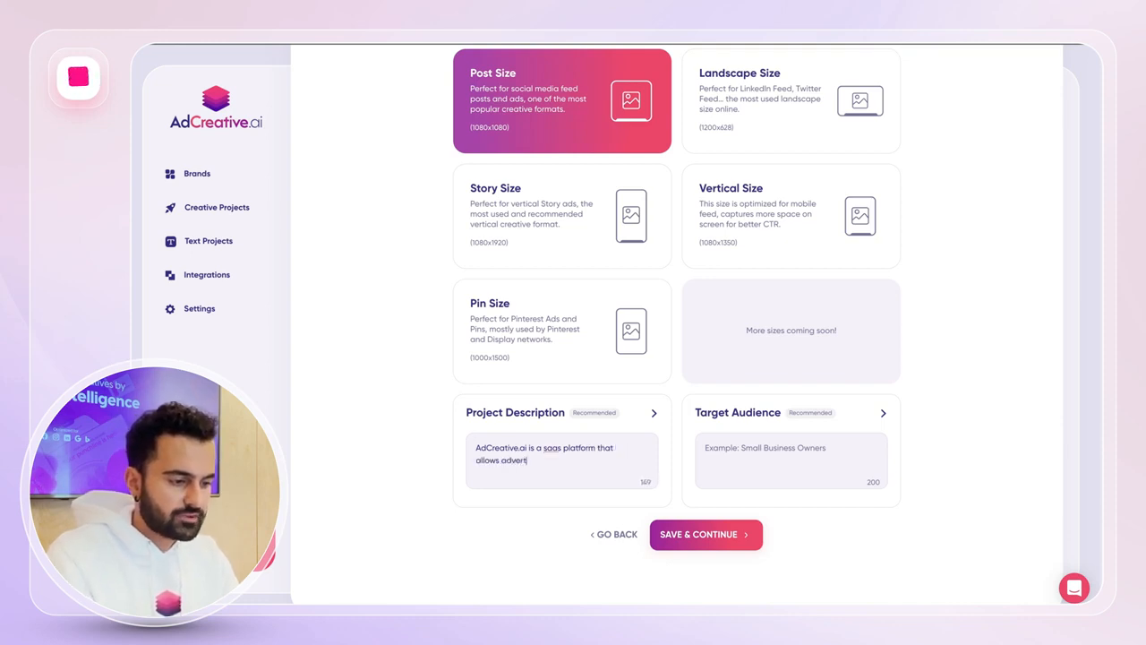
{"action": "type", "text": "isers to generate conversion focuse"}
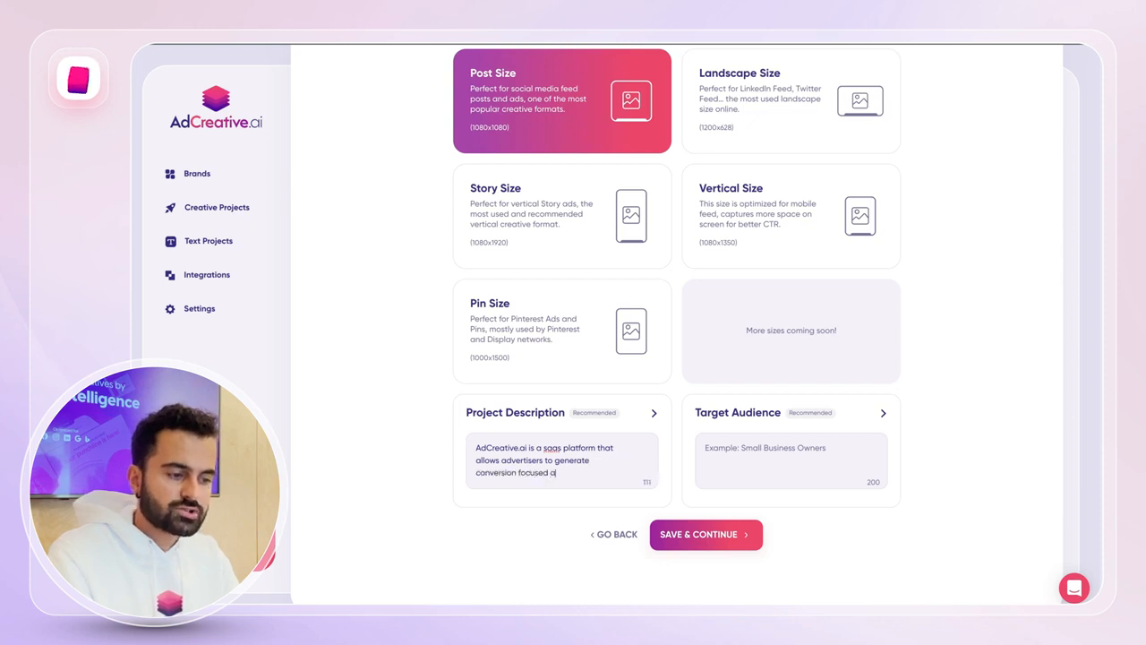
{"action": "type", "text": "d ad creatives."}
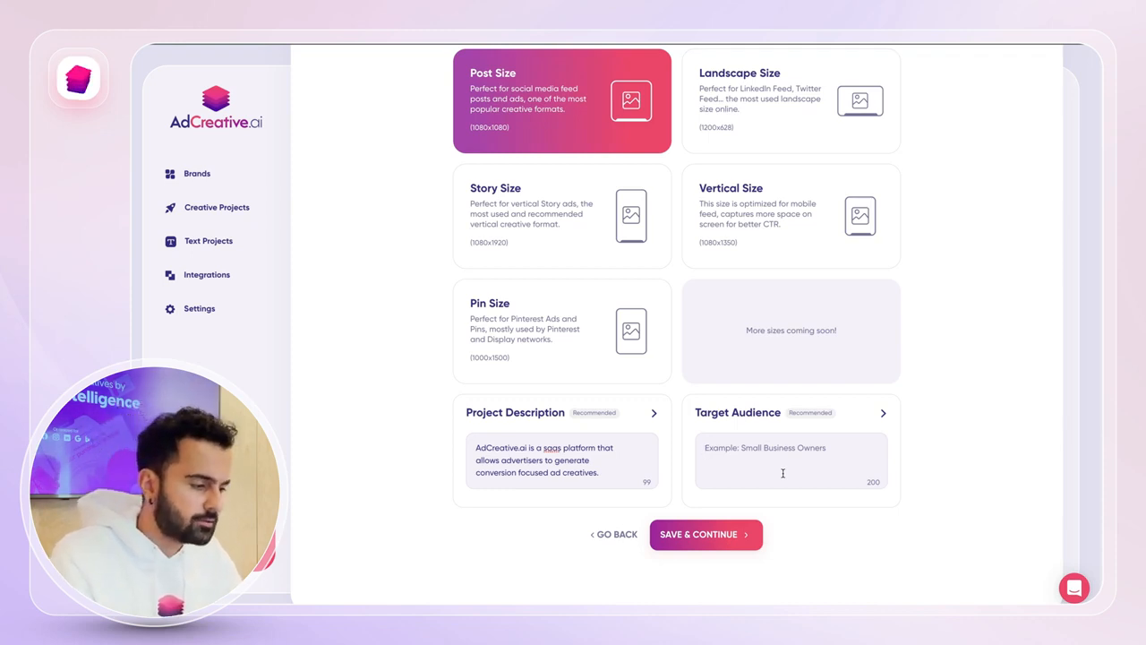
{"action": "type", "text": "advertisers"}
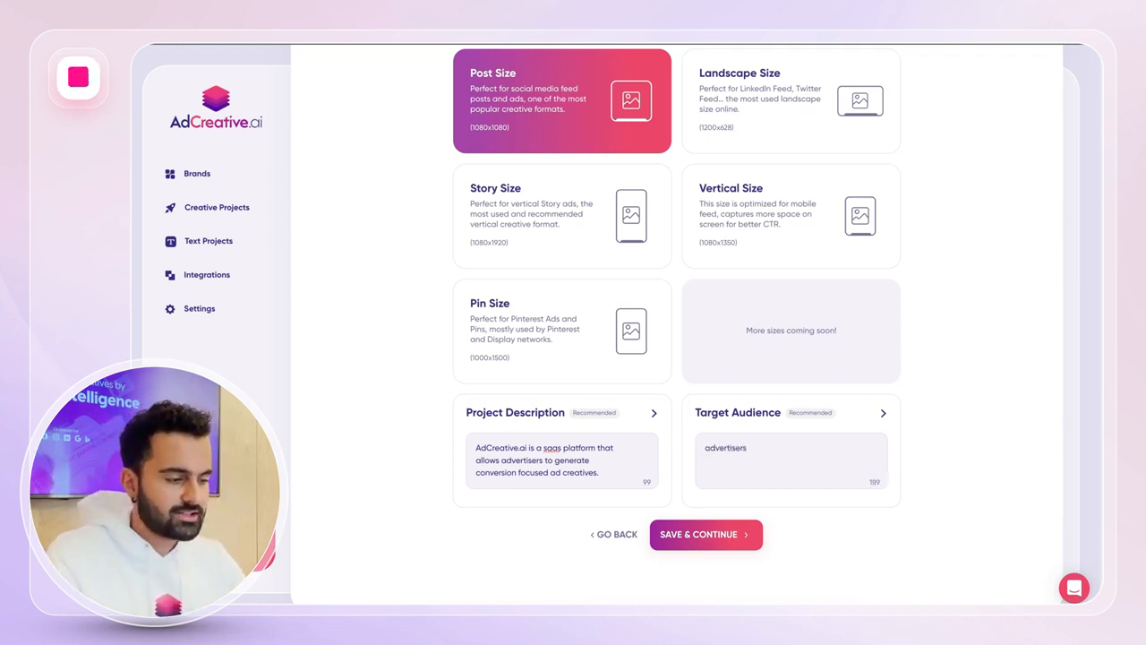
{"action": "left_click", "coordinate": [713, 532]}
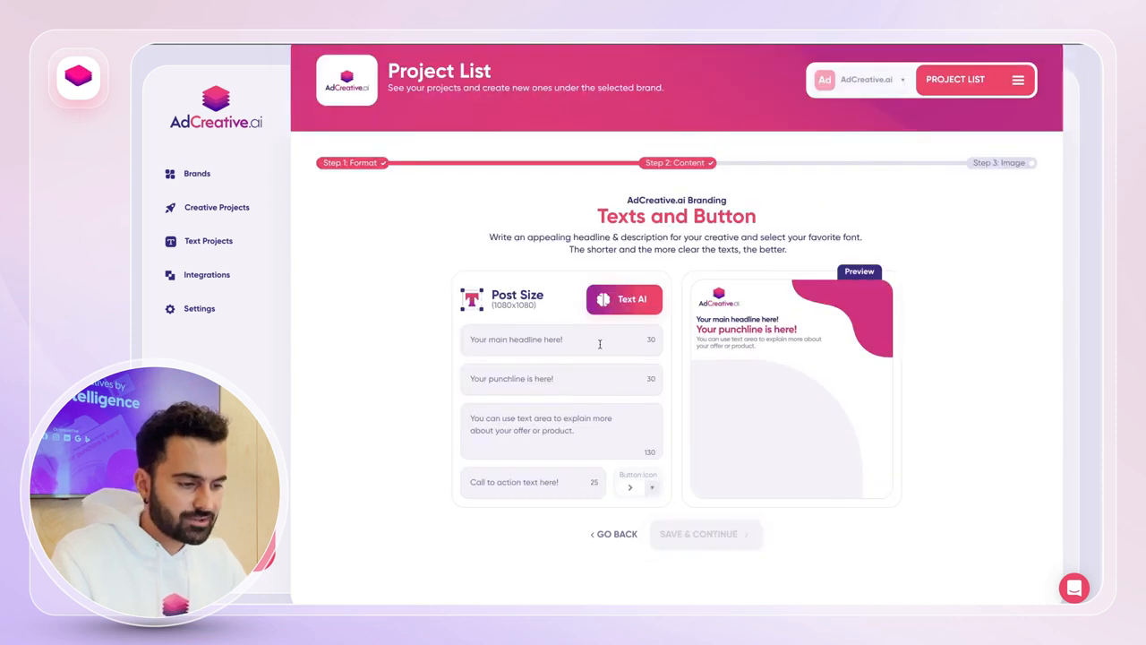
Generate the creative's texts in English with Text AI and shorten the main headline to "The Future of Advertising".
{"action": "left_click", "coordinate": [615, 312]}
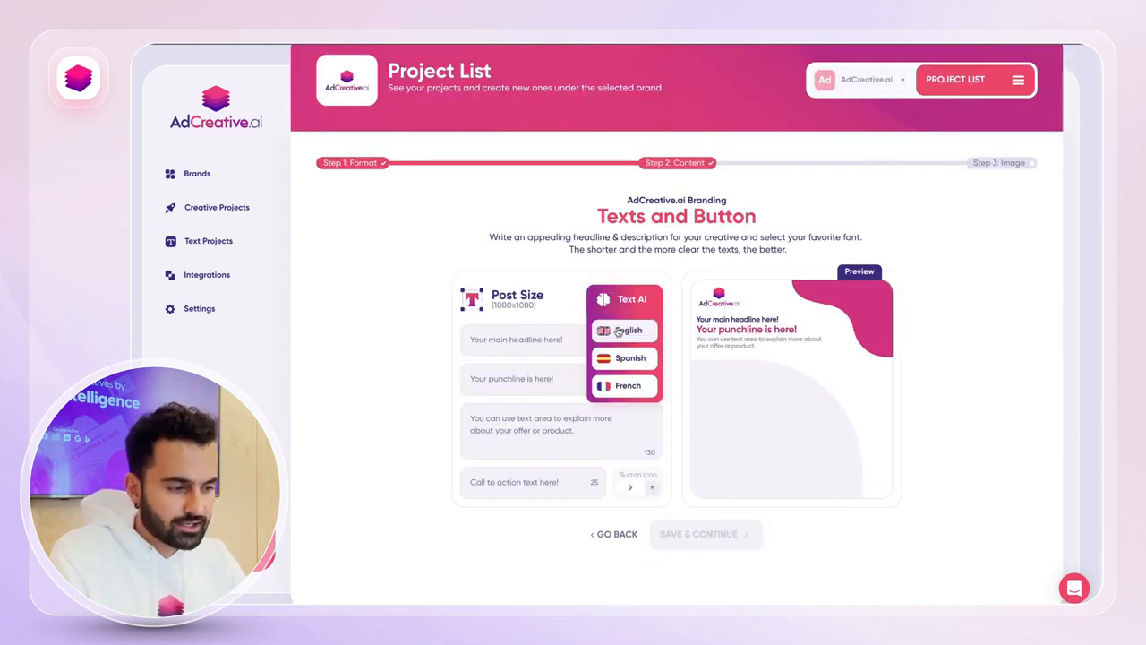
{"action": "left_click", "coordinate": [613, 329]}
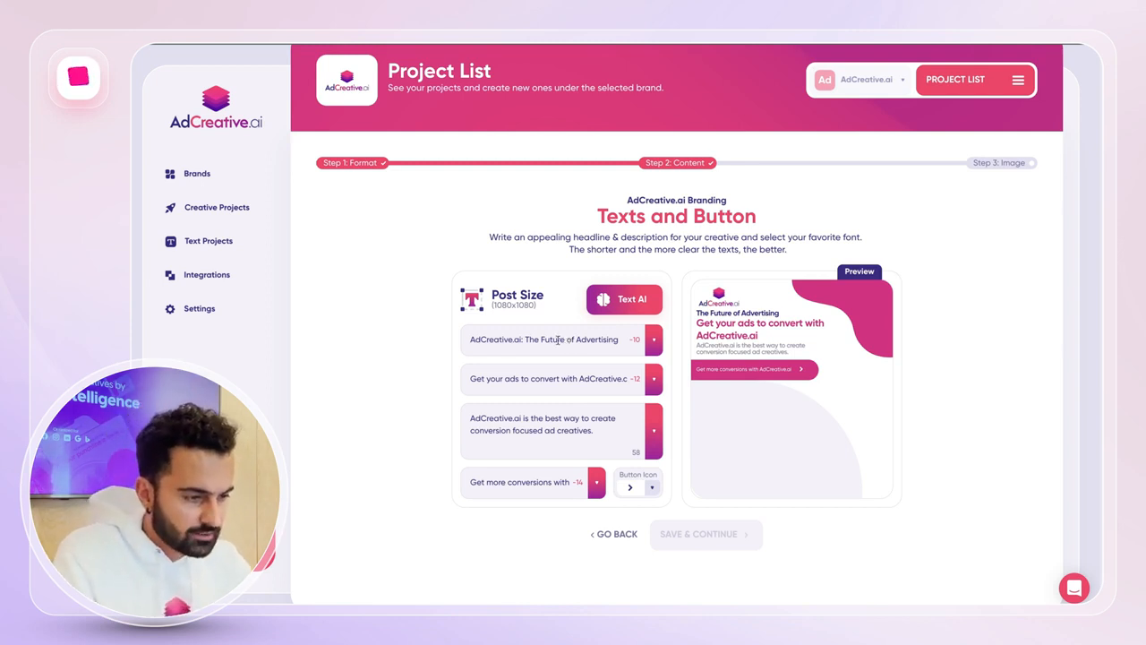
{"action": "left_click_drag", "start_coordinate": [550, 339], "coordinate": [469, 340]}
{"action": "key", "text": "BackSpace"}
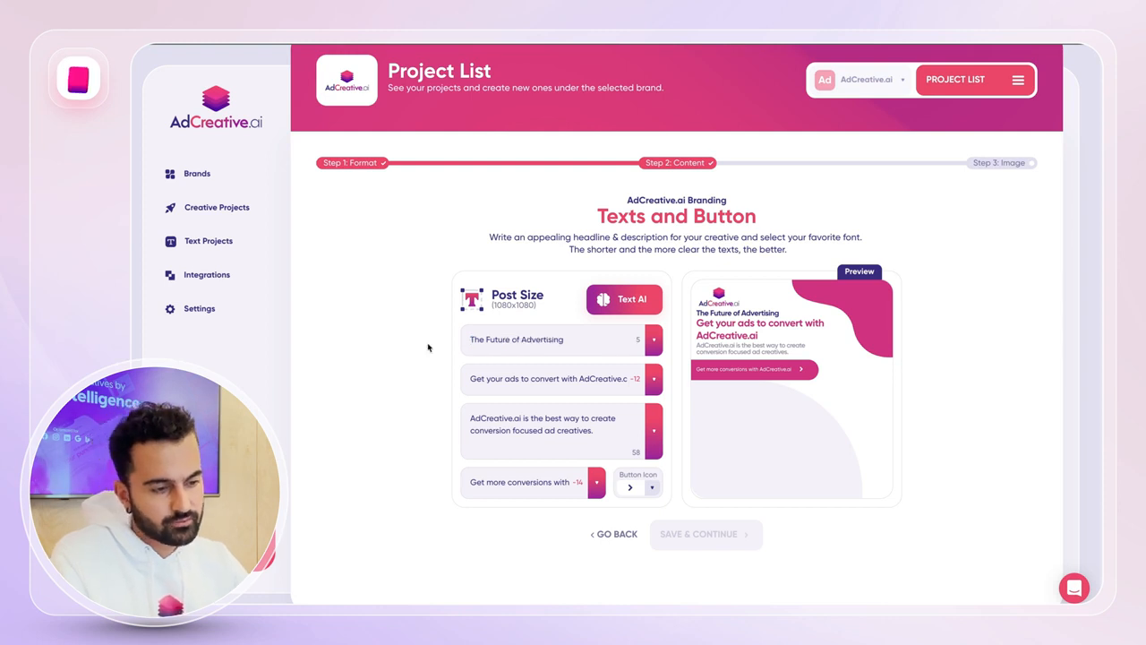
Choose the suggested punchline about making your ads work and edit it to read "Make your ads work!".
{"action": "left_click", "coordinate": [654, 379]}
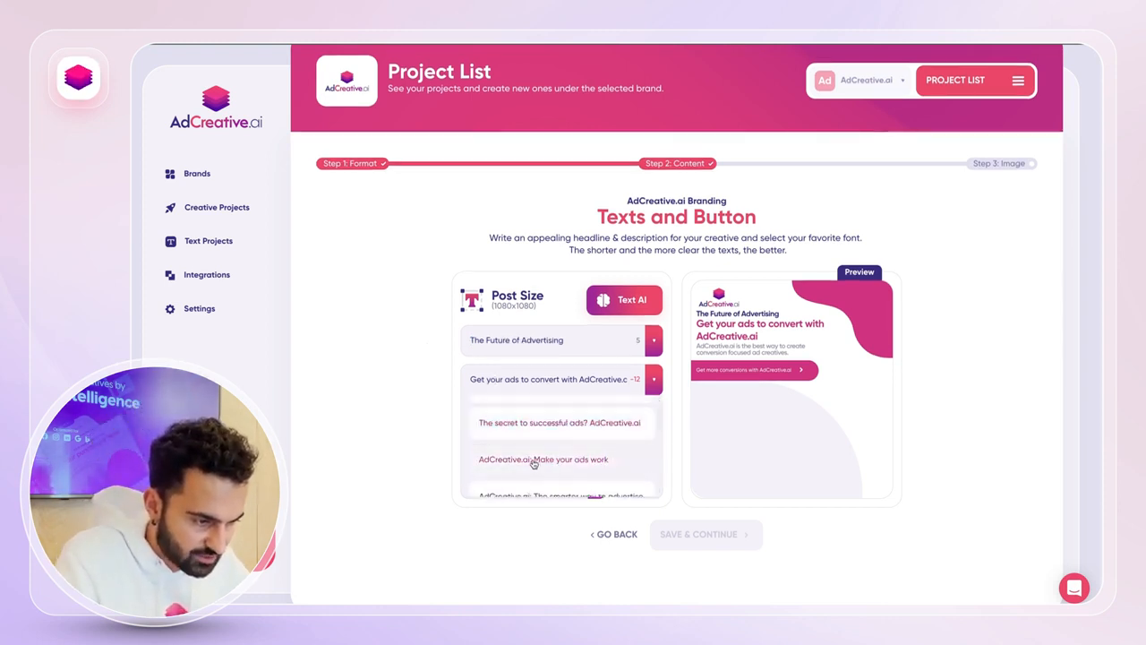
{"action": "left_click", "coordinate": [542, 463]}
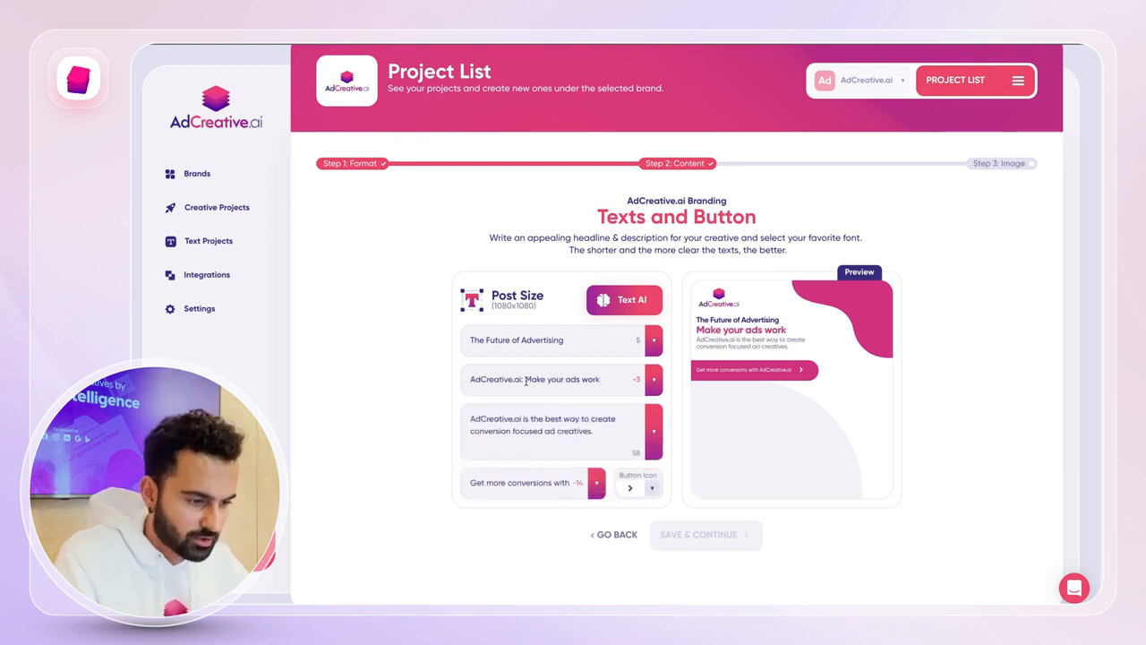
{"action": "key", "text": "BackSpace"}
{"action": "key", "text": "BackSpace"}
{"action": "key", "text": "alt+shift+Left"}
{"action": "key", "text": "alt+shift+Left"}
{"action": "key", "text": "alt+shift+Left"}
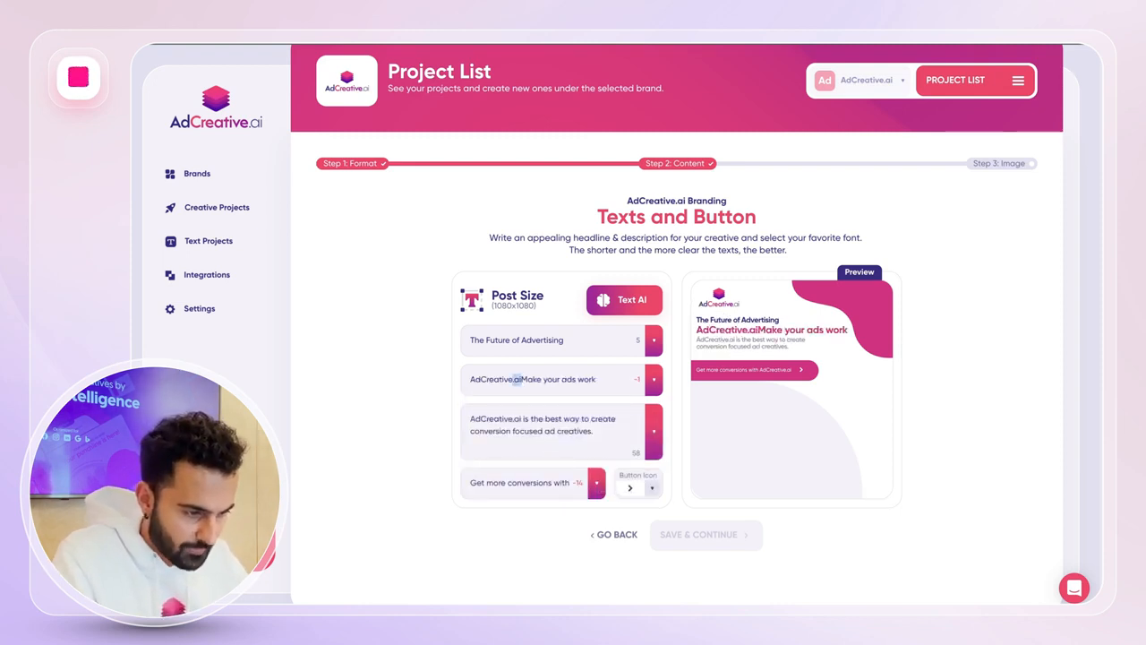
{"action": "key", "text": "BackSpace"}
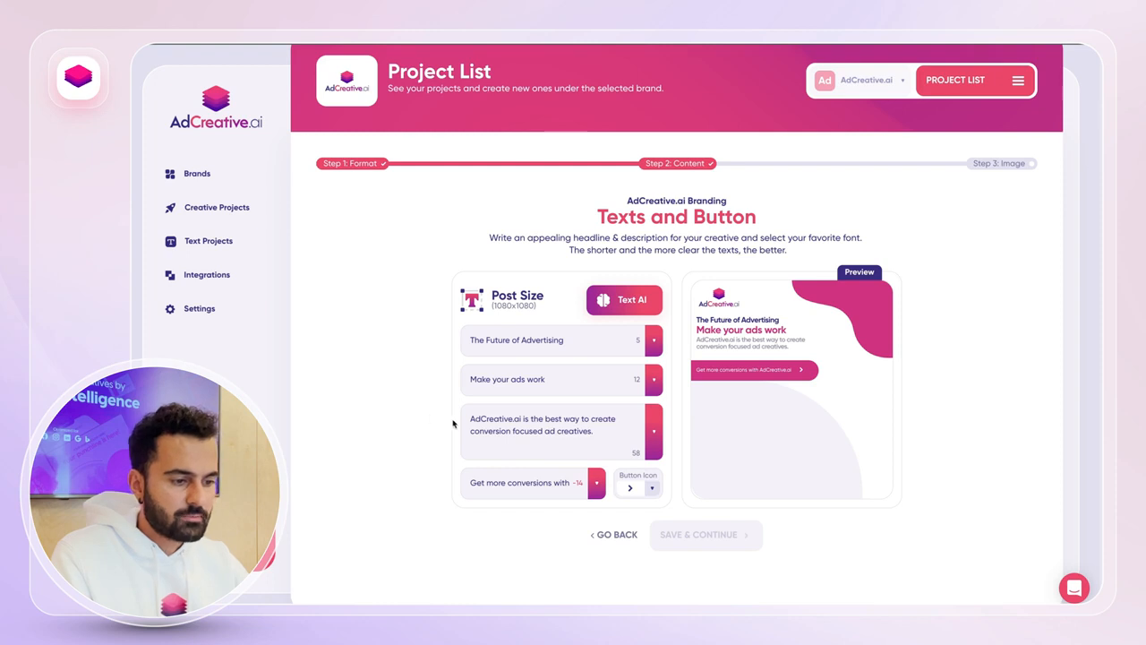
{"action": "type", "text": "!"}
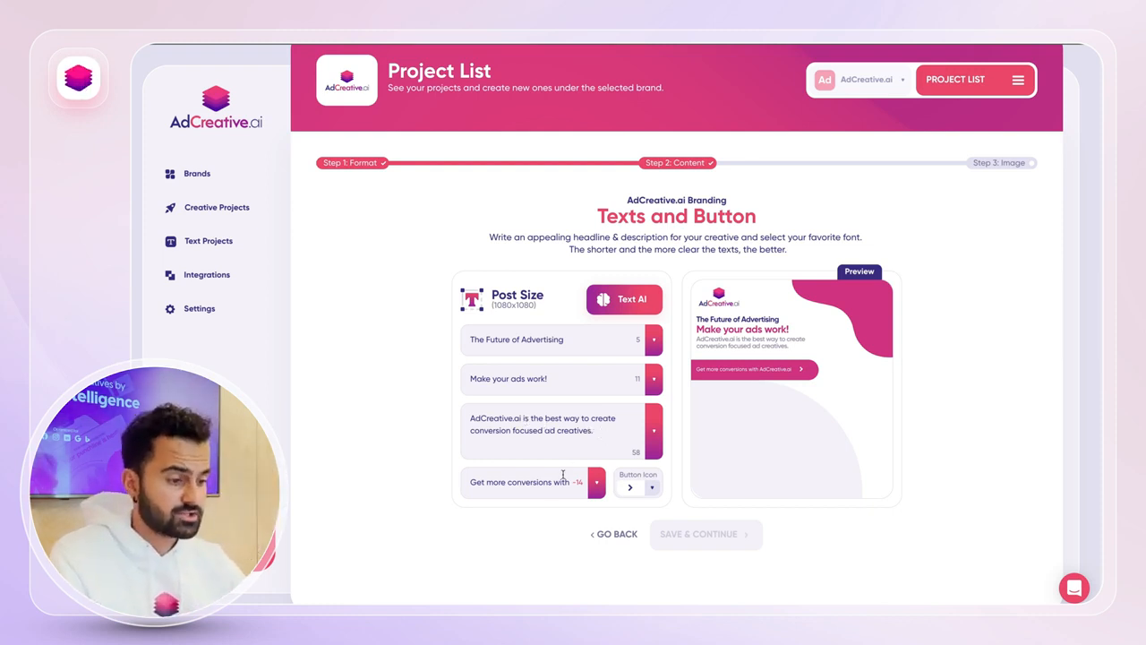
Replace the suggested call to action text with "SIGN UP NOW!".
{"action": "triple_click", "coordinate": [539, 488]}
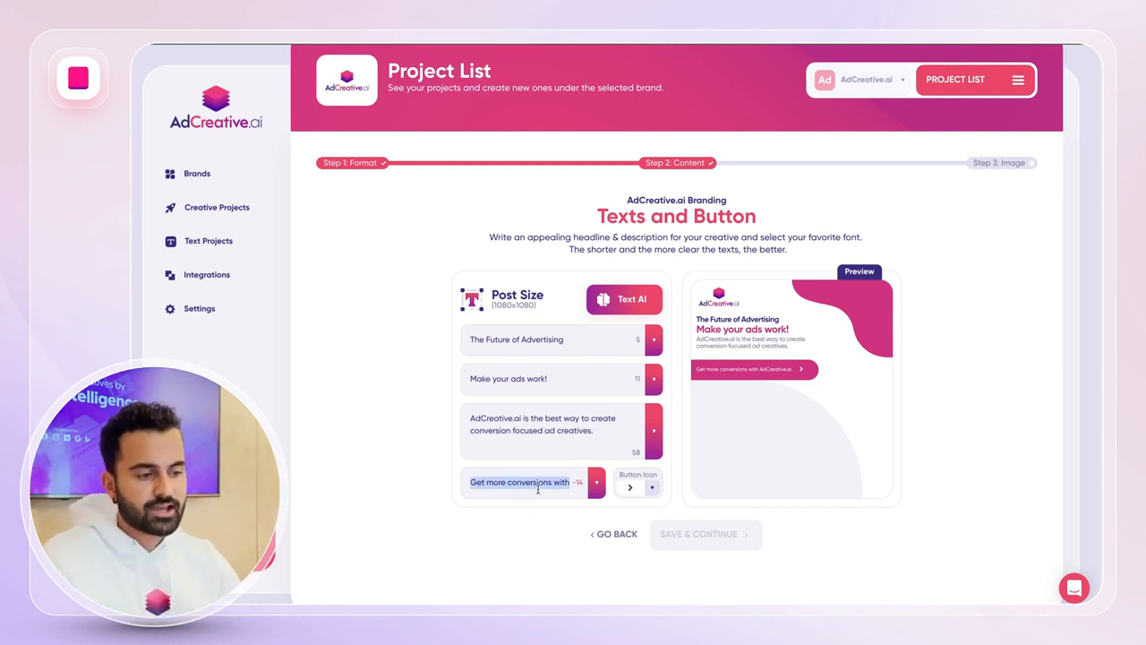
{"action": "key", "text": "BackSpace"}
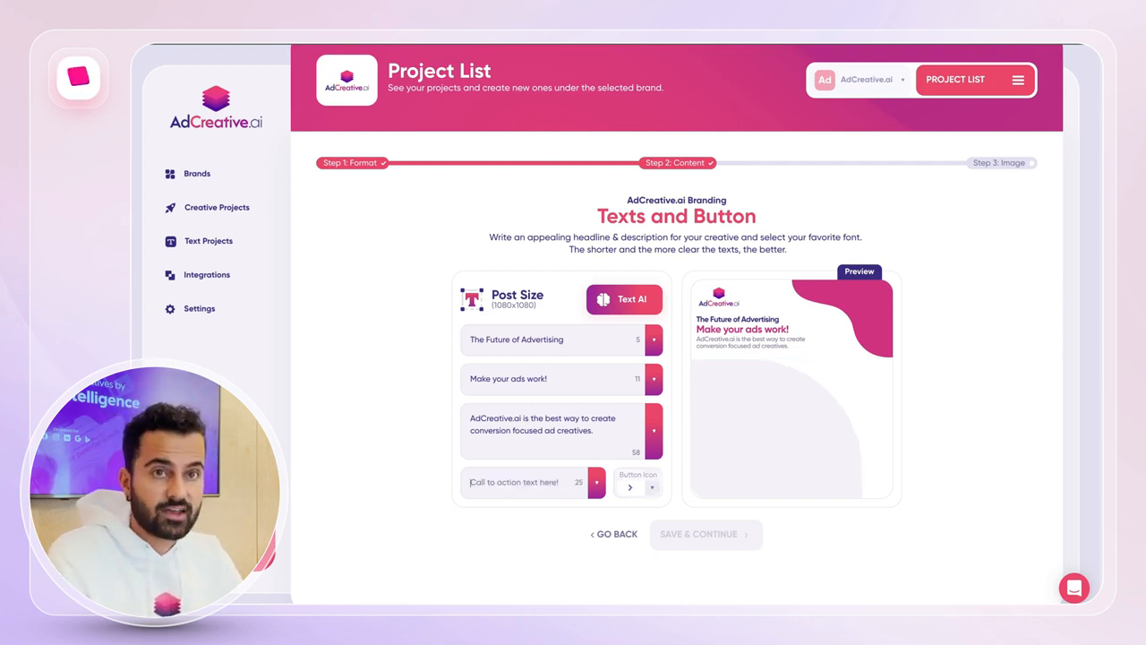
{"action": "type", "text": "SIGN UP "}
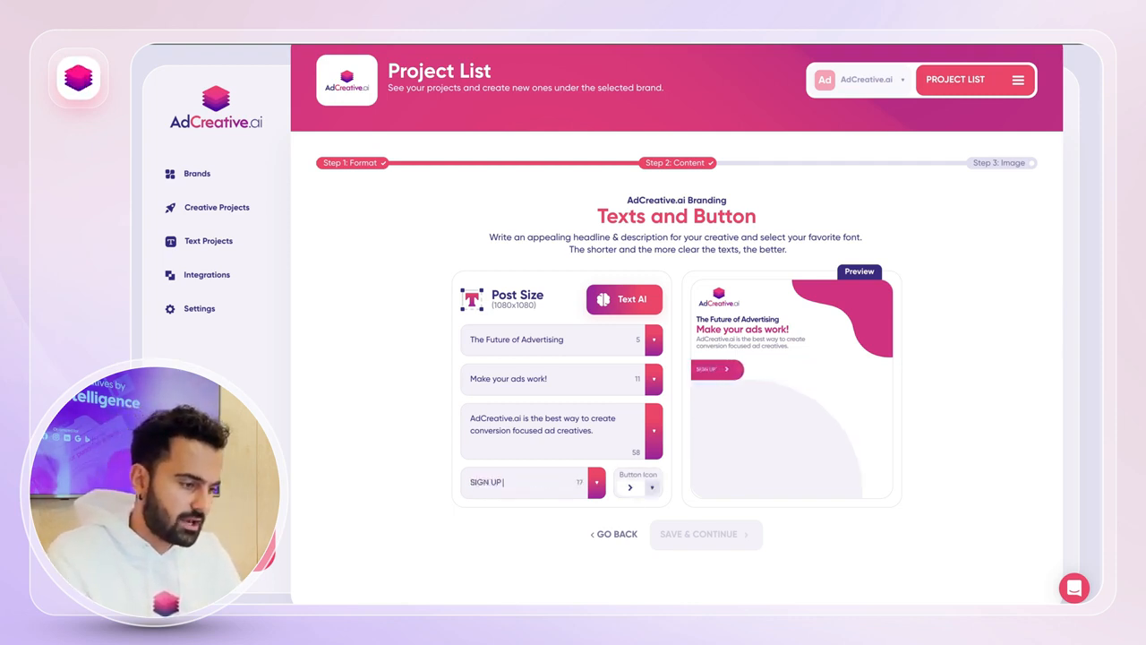
{"action": "type", "text": "NOW!"}
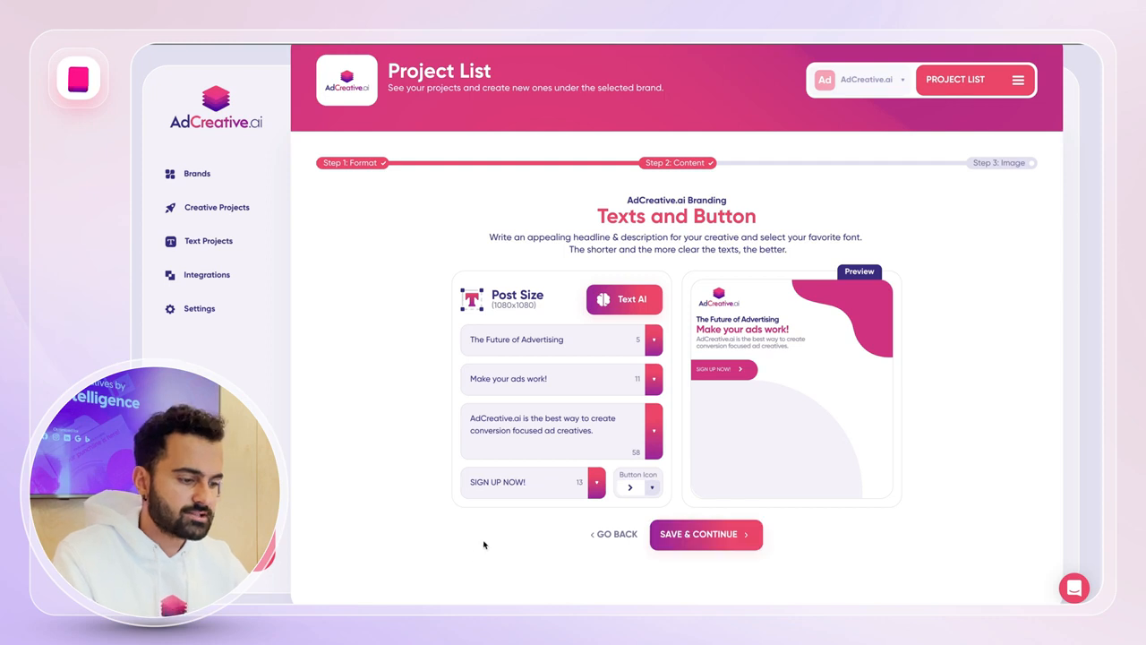
Look over the button icon choices, keep the arrow, and save the texts to continue to the product and service images.
{"action": "left_click", "coordinate": [659, 489]}
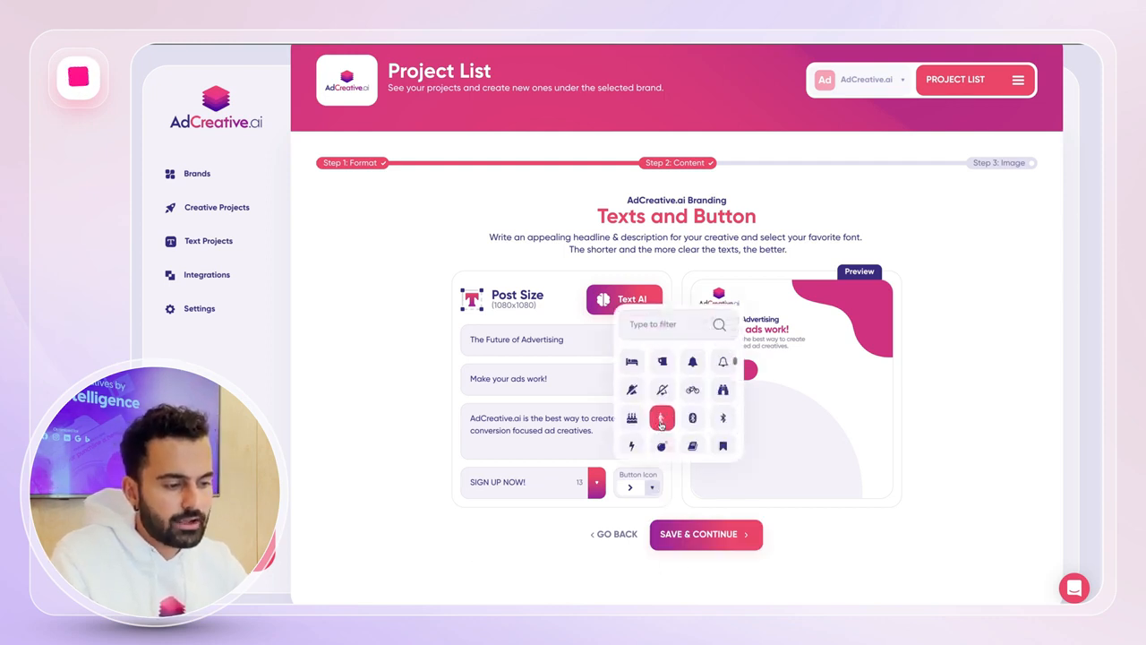
{"action": "scroll", "coordinate": [662, 425], "scroll_direction": "down", "scroll_amount": 3}
{"action": "left_click", "coordinate": [534, 575]}
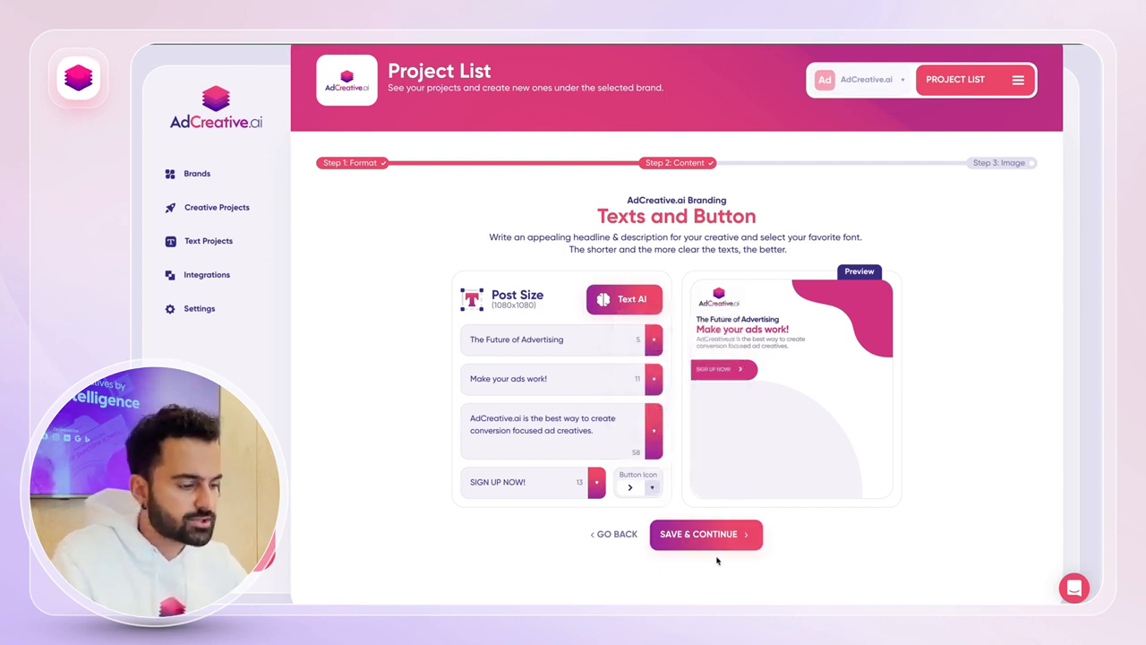
{"action": "left_click", "coordinate": [707, 535]}
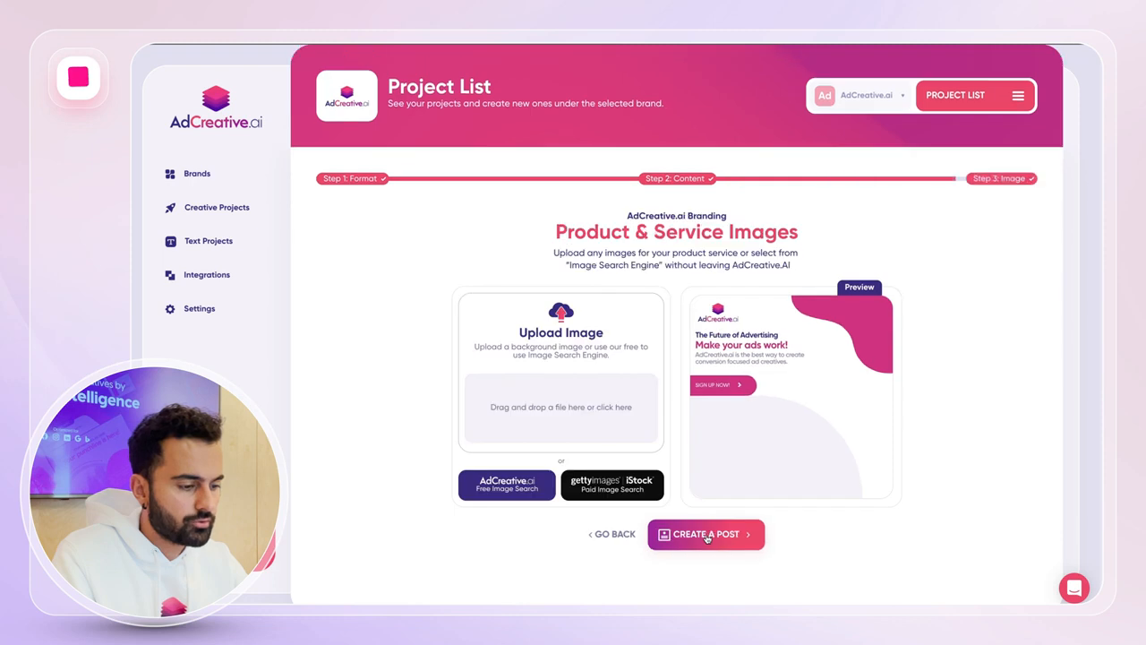
Search the paid Getty Images and iStock library for "advertising" and look over the offered pictures.
{"action": "left_click", "coordinate": [590, 490]}
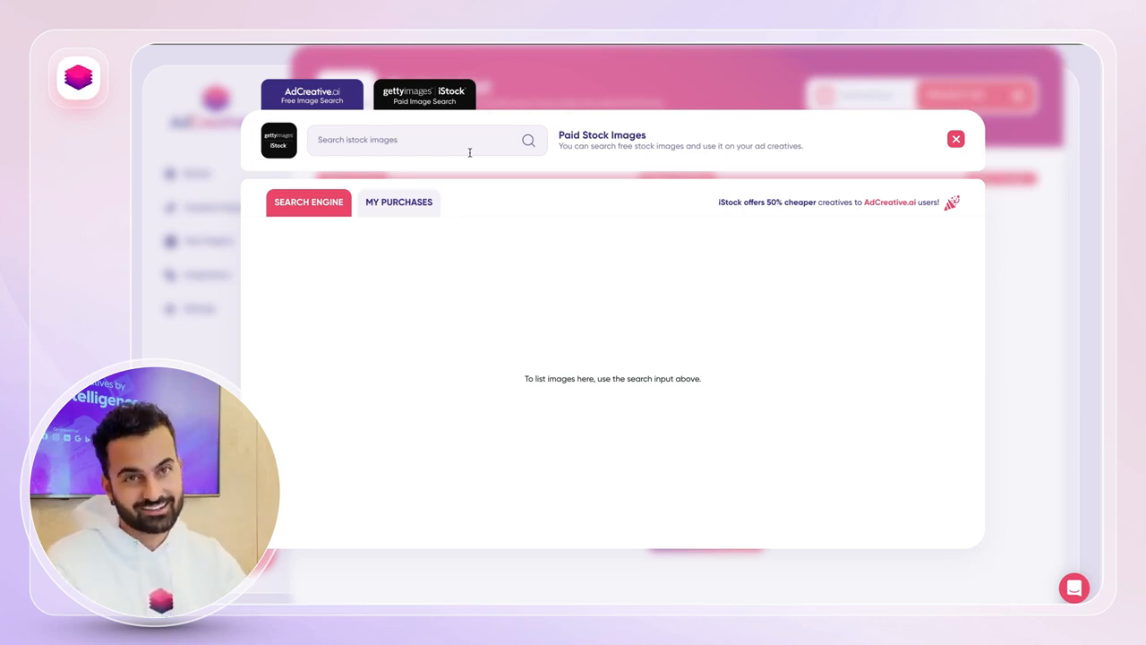
{"action": "left_click", "coordinate": [469, 152]}
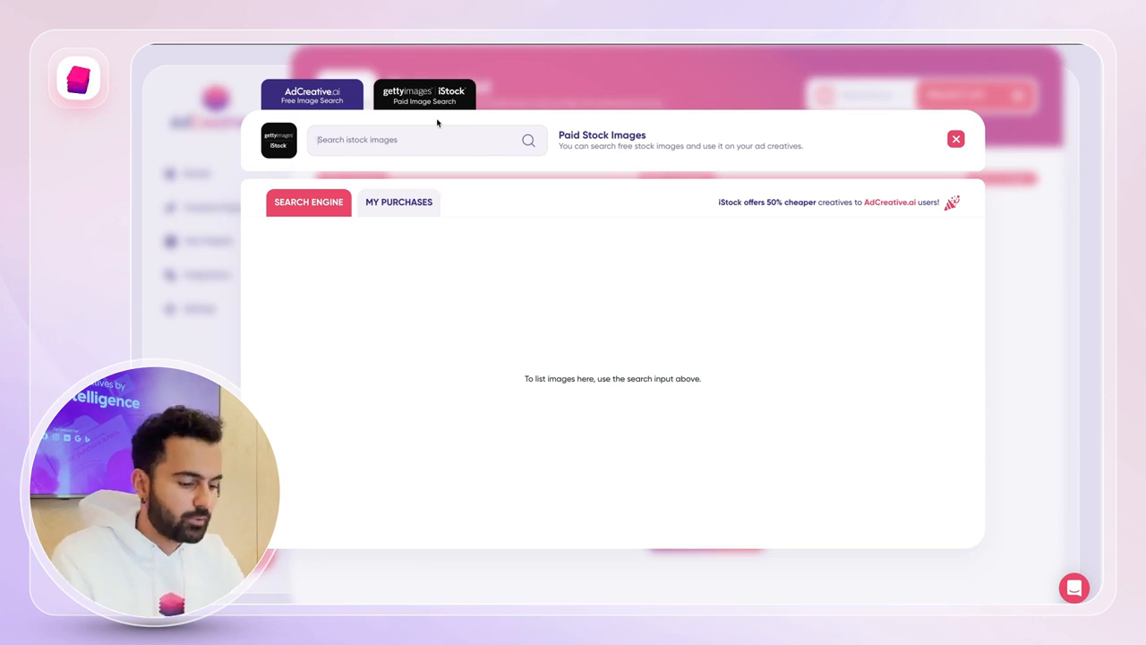
{"action": "type", "text": "ad"}
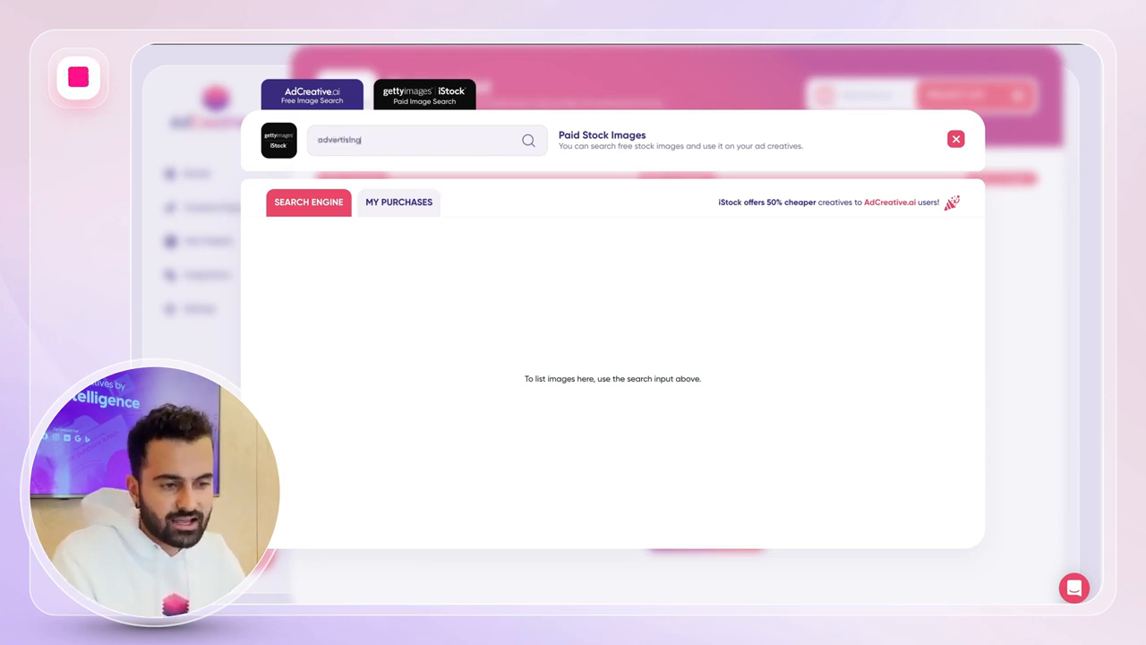
{"action": "type", "text": "vertising"}
{"action": "key", "text": "Return"}
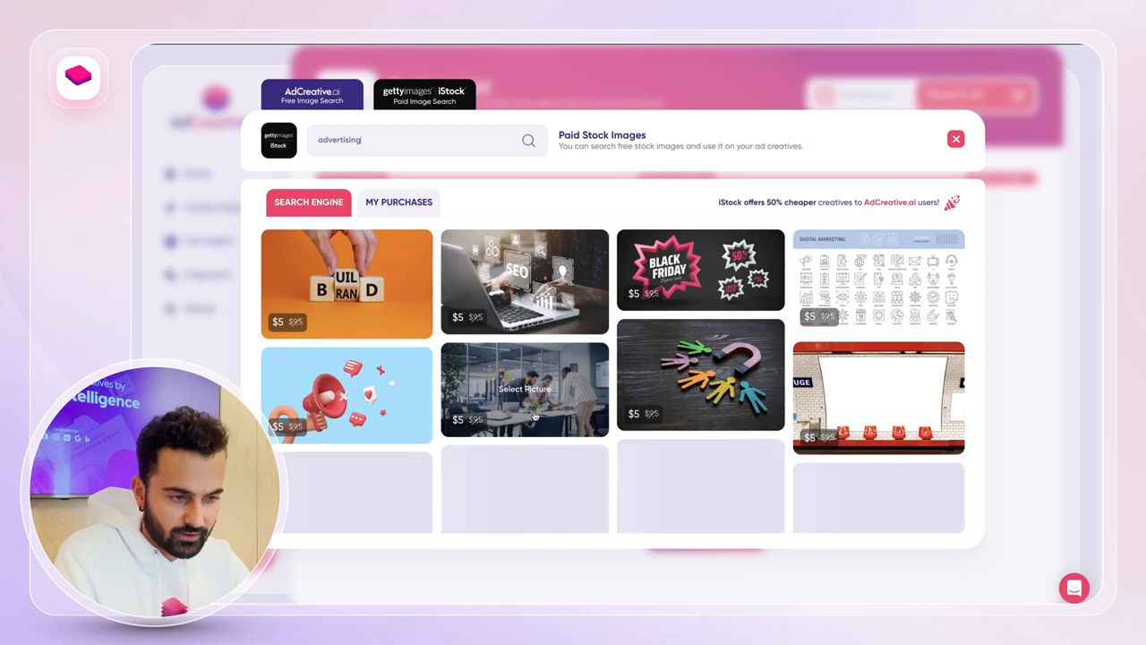
{"action": "left_click", "coordinate": [564, 392]}
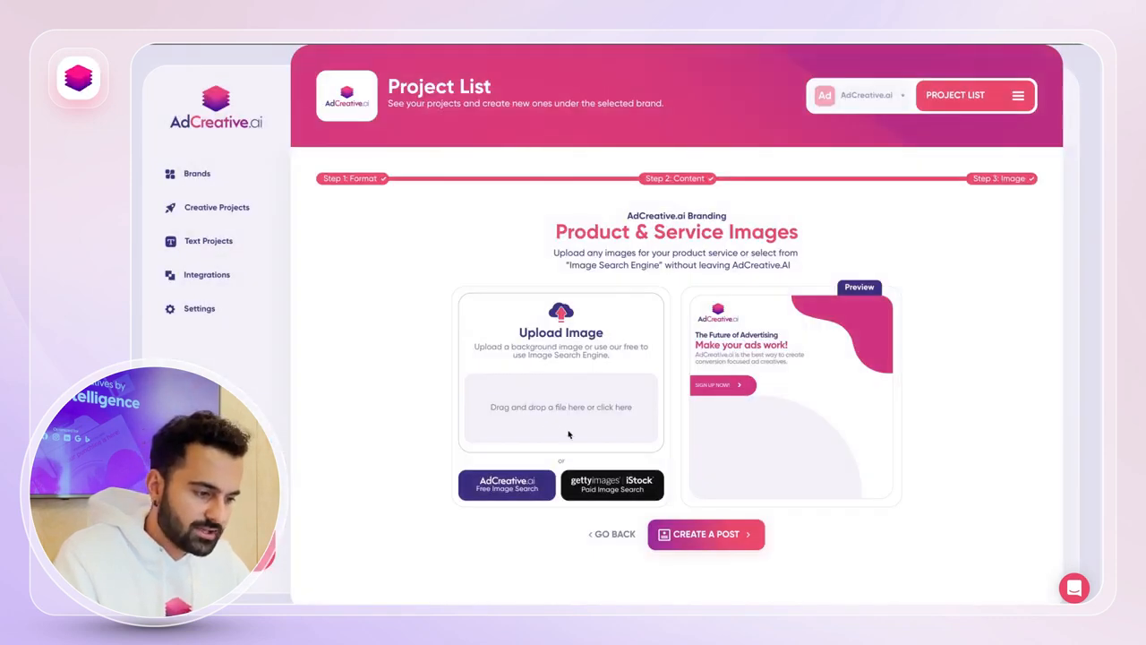
From the free stock images for "advertising", use the cropped photo of a person in a beige hoodie facing lit city billboards.
{"action": "left_click", "coordinate": [491, 495]}
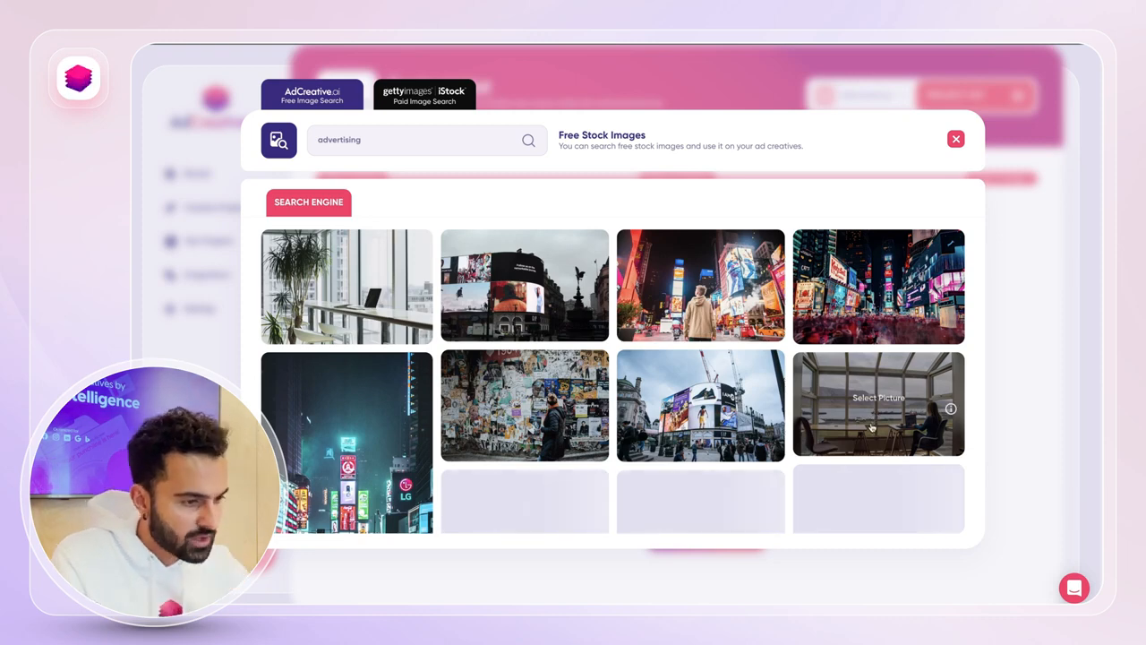
{"action": "left_click", "coordinate": [733, 303]}
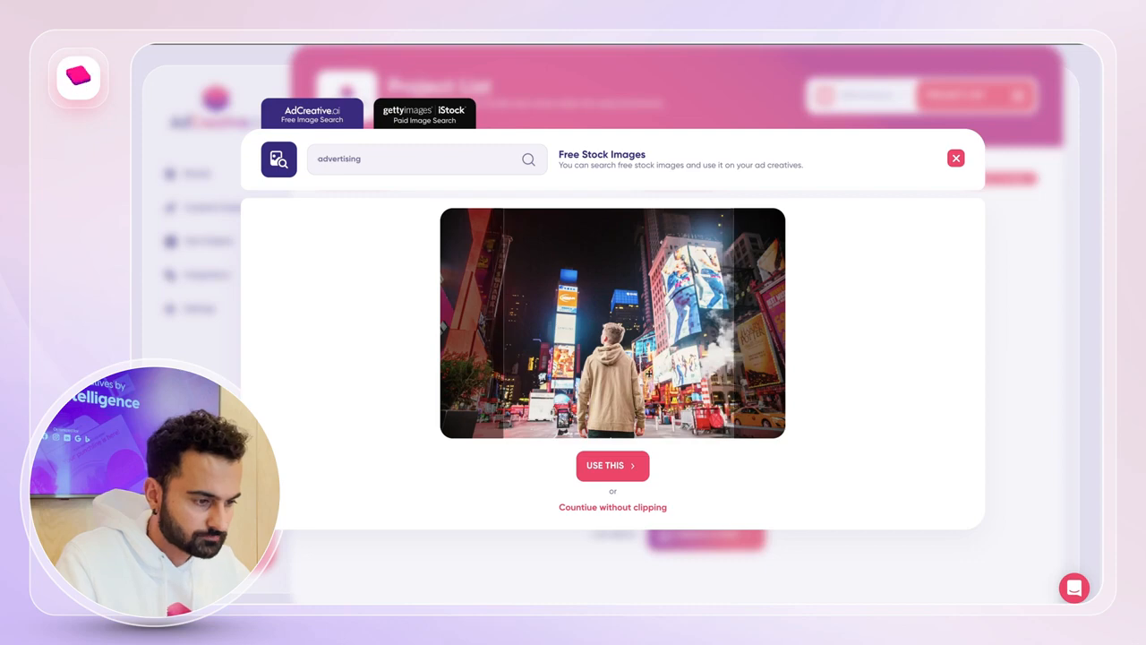
{"action": "left_click", "coordinate": [624, 474]}
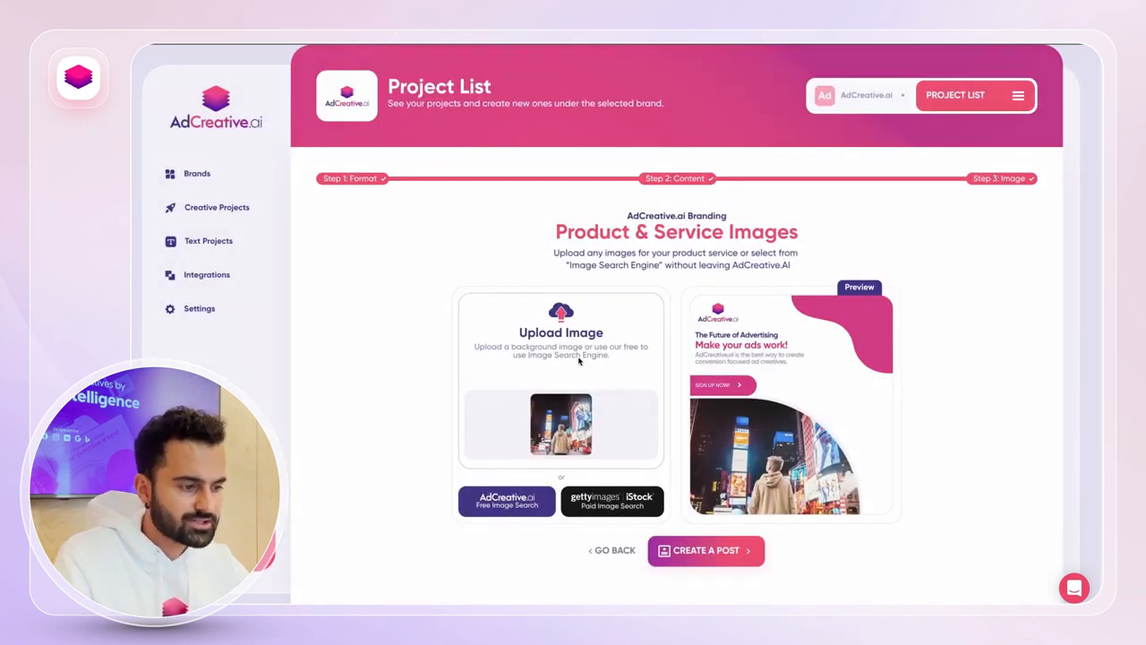
Create the post, save the project as "PMAX test" to generate the ad creatives, and look over the generated posts.
{"action": "left_click", "coordinate": [722, 551]}
{"action": "left_click", "coordinate": [632, 356]}
{"action": "type", "text": "PMAX test"}
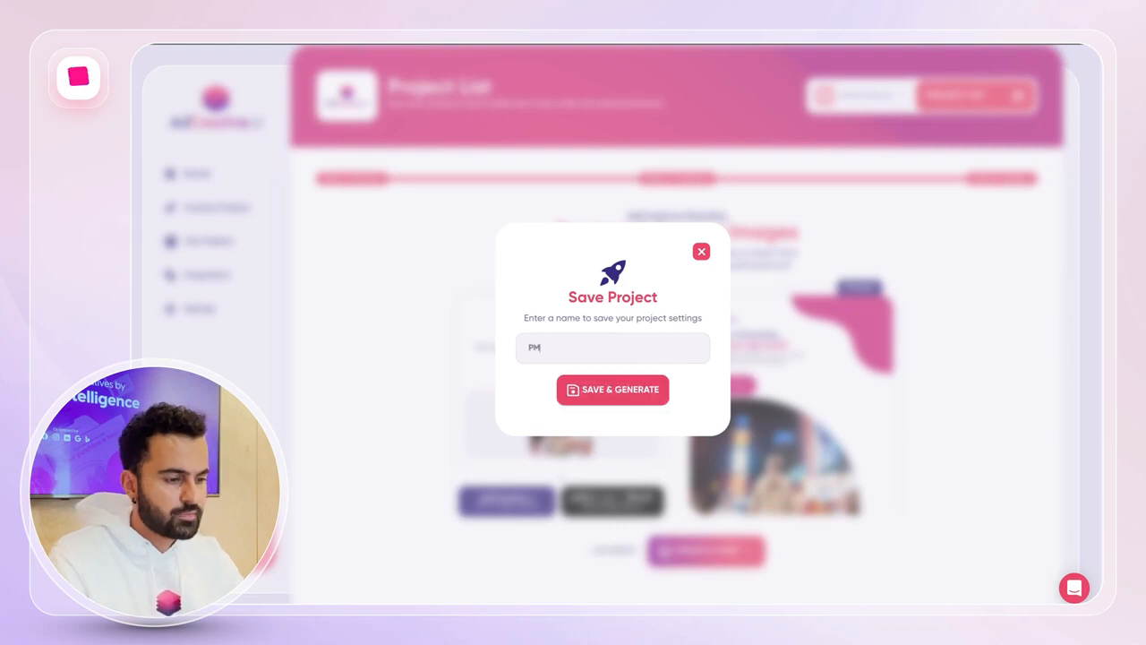
{"action": "left_click", "coordinate": [605, 400]}
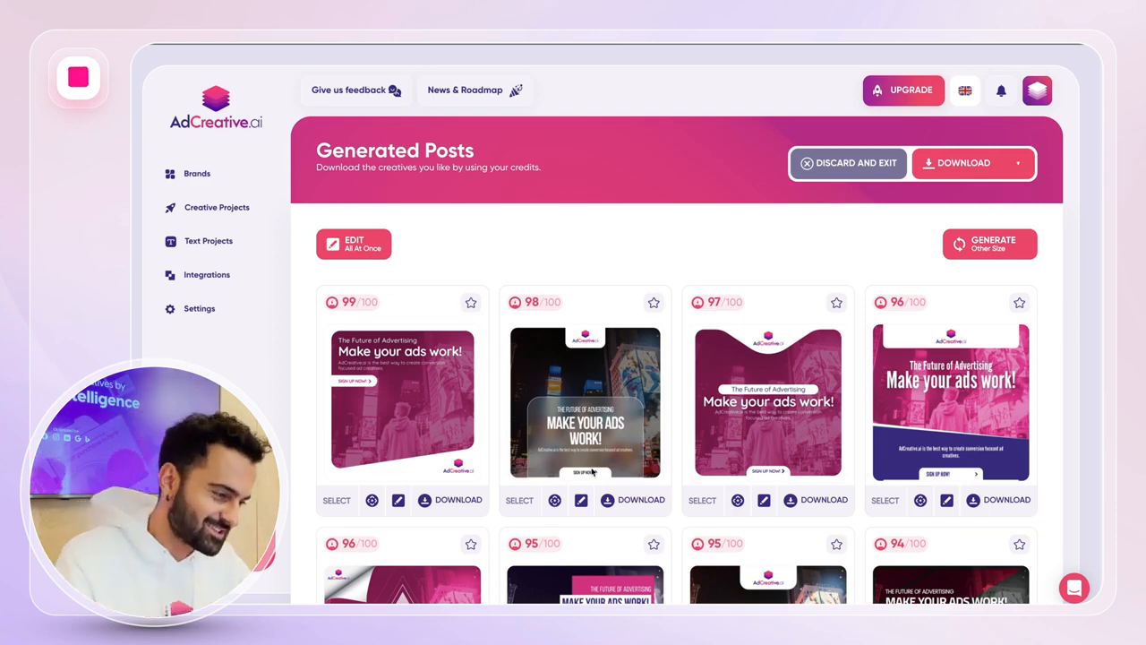
{"action": "scroll", "coordinate": [591, 472], "scroll_direction": "down", "scroll_amount": 5}
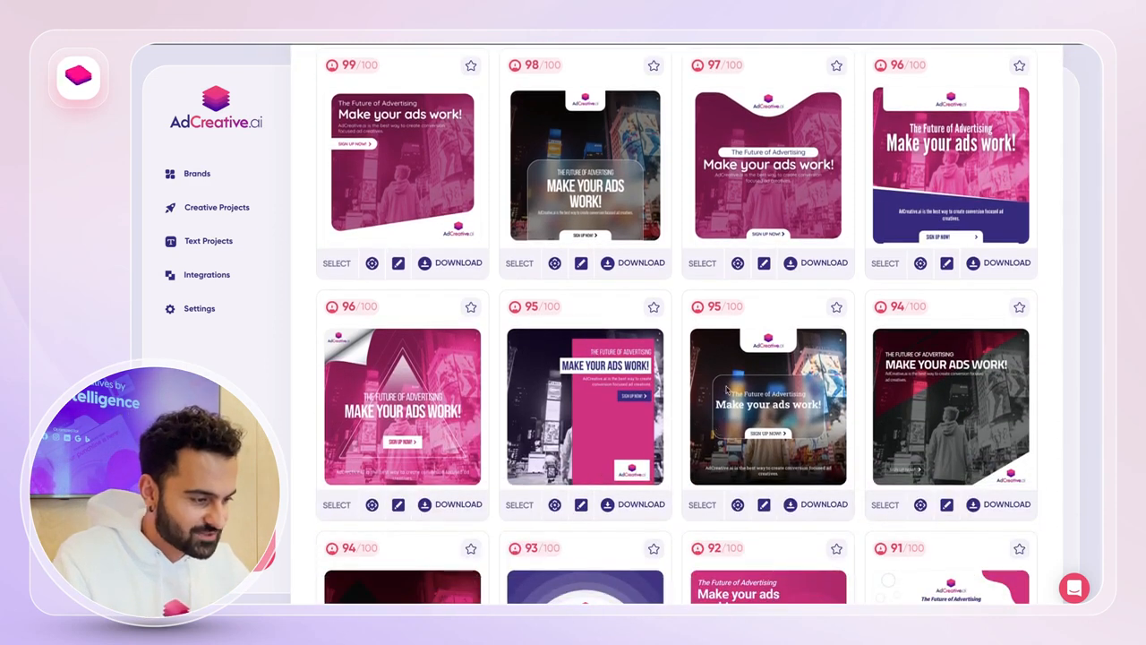
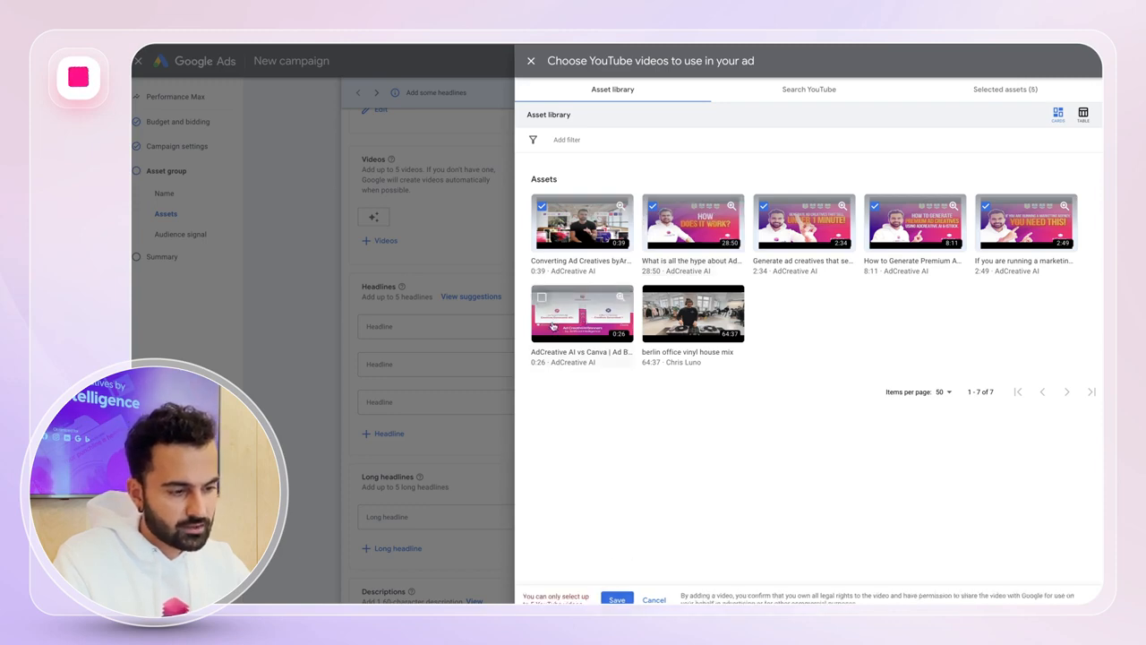
In Google Ads, save the five selected YouTube videos to the asset group and look over the headline and description fields.
{"action": "left_click", "coordinate": [617, 599]}
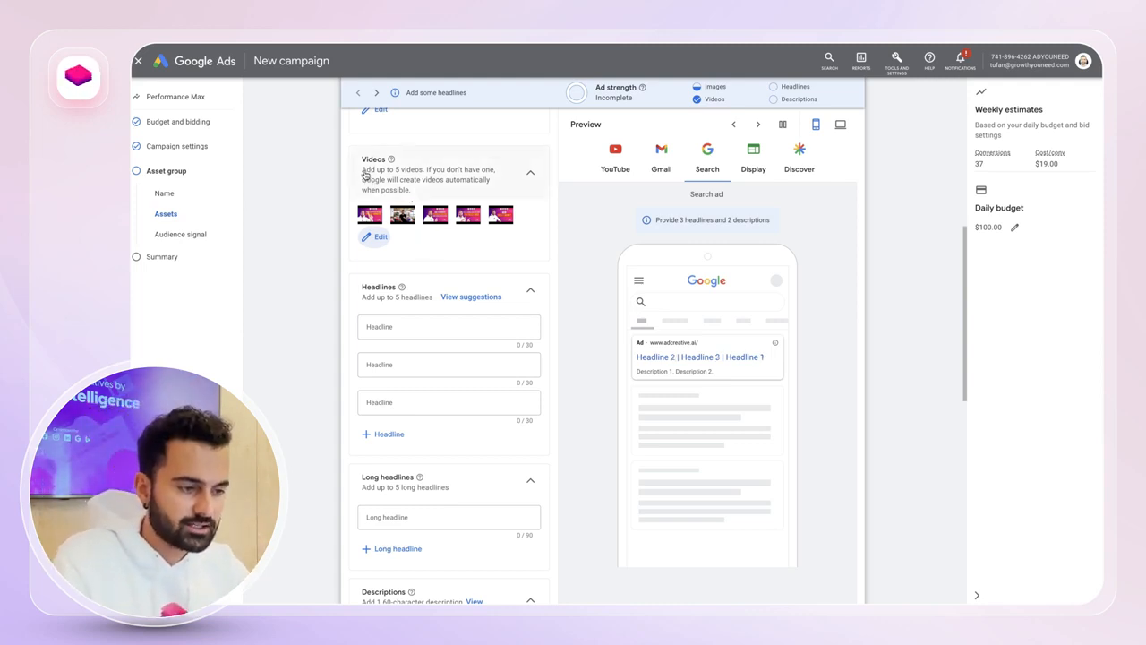
{"action": "scroll", "coordinate": [340, 185], "scroll_direction": "down", "scroll_amount": 1}
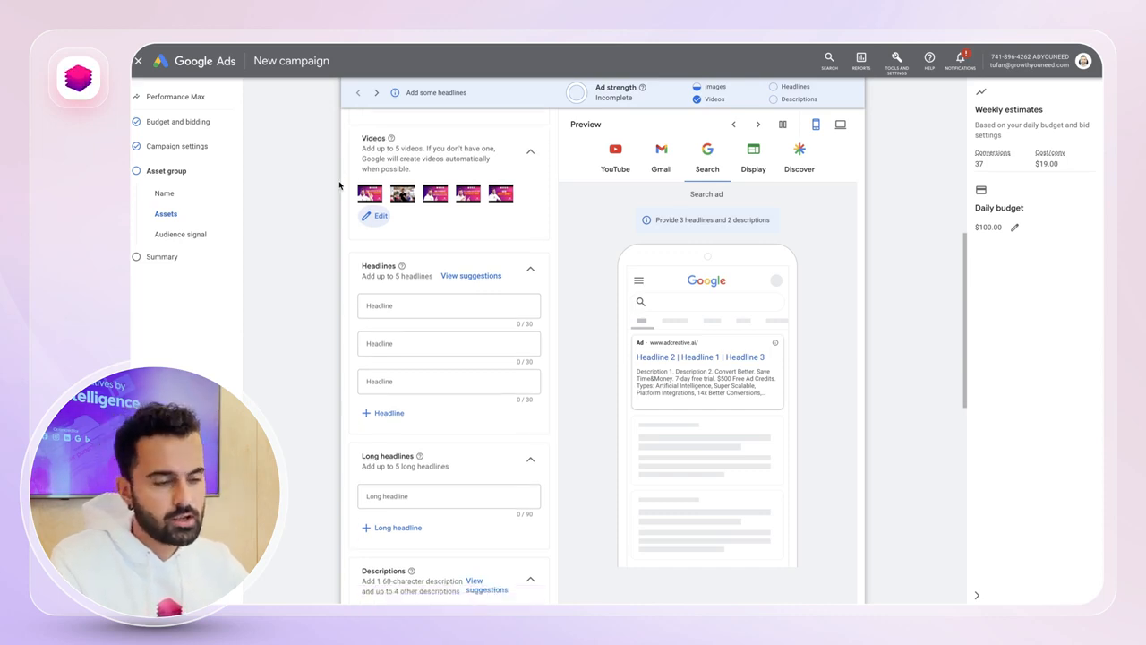
{"action": "scroll", "coordinate": [339, 186], "scroll_direction": "down", "scroll_amount": 1}
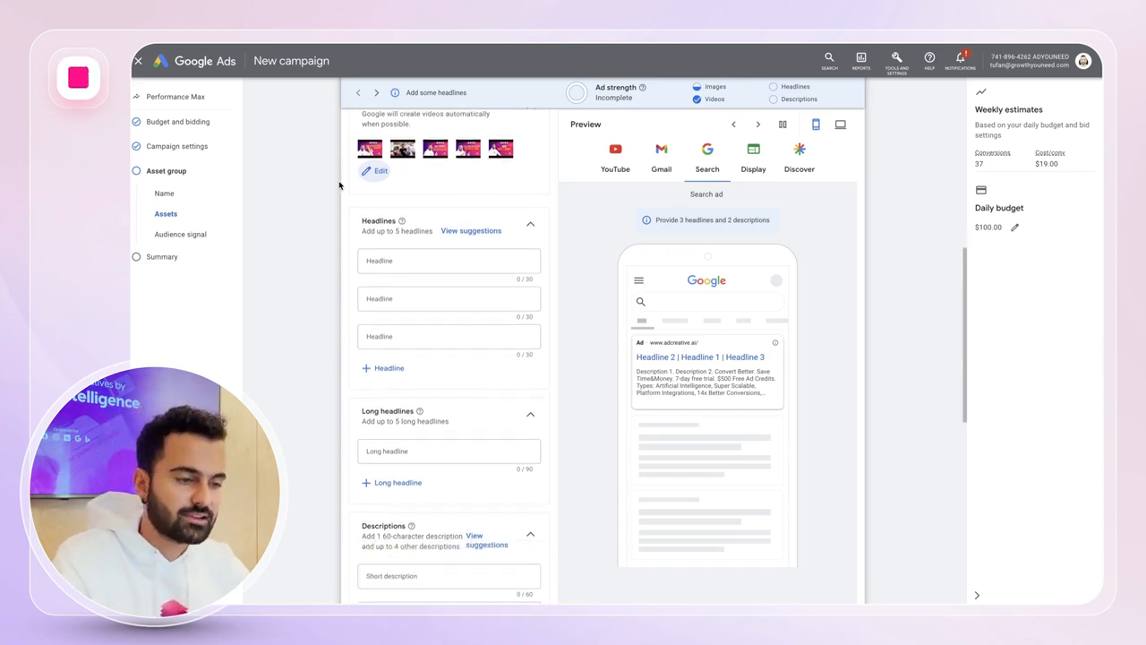
{"action": "scroll", "coordinate": [339, 185], "scroll_direction": "down", "scroll_amount": 1}
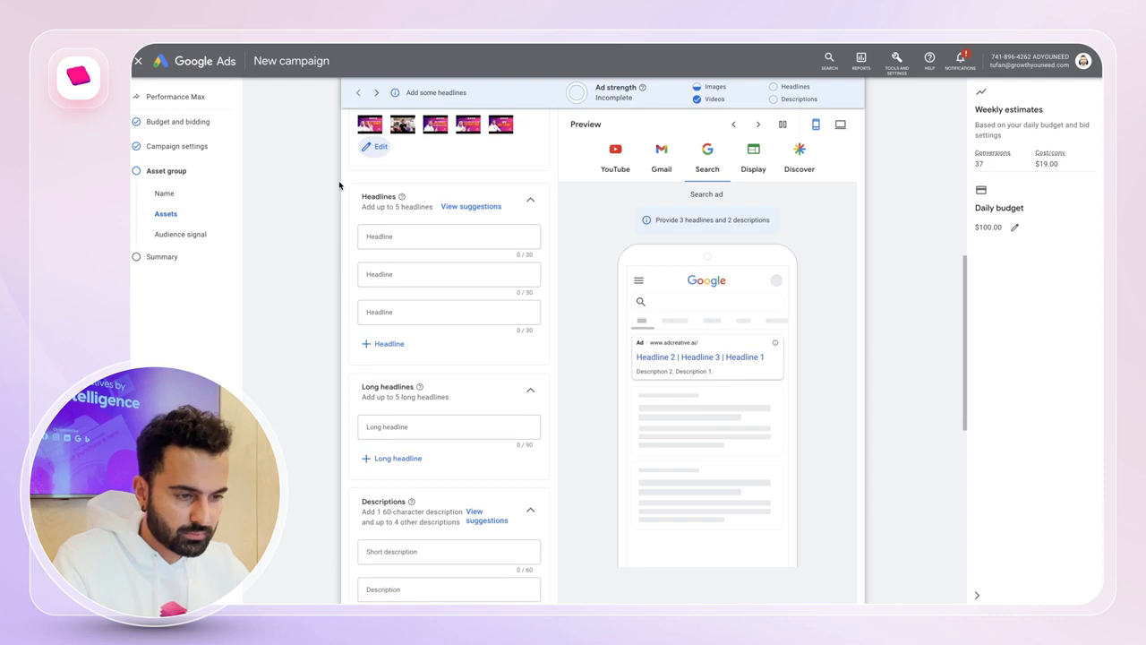
{"action": "scroll", "coordinate": [401, 220], "scroll_direction": "down", "scroll_amount": 3}
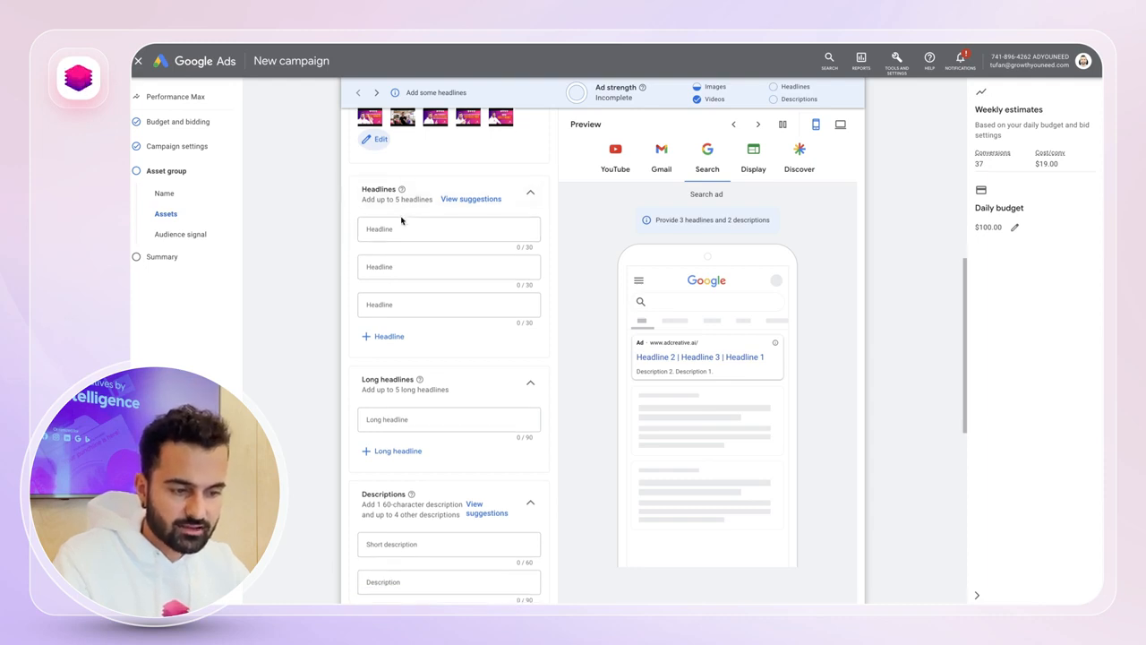
{"action": "scroll", "coordinate": [387, 240], "scroll_direction": "up", "scroll_amount": 3}
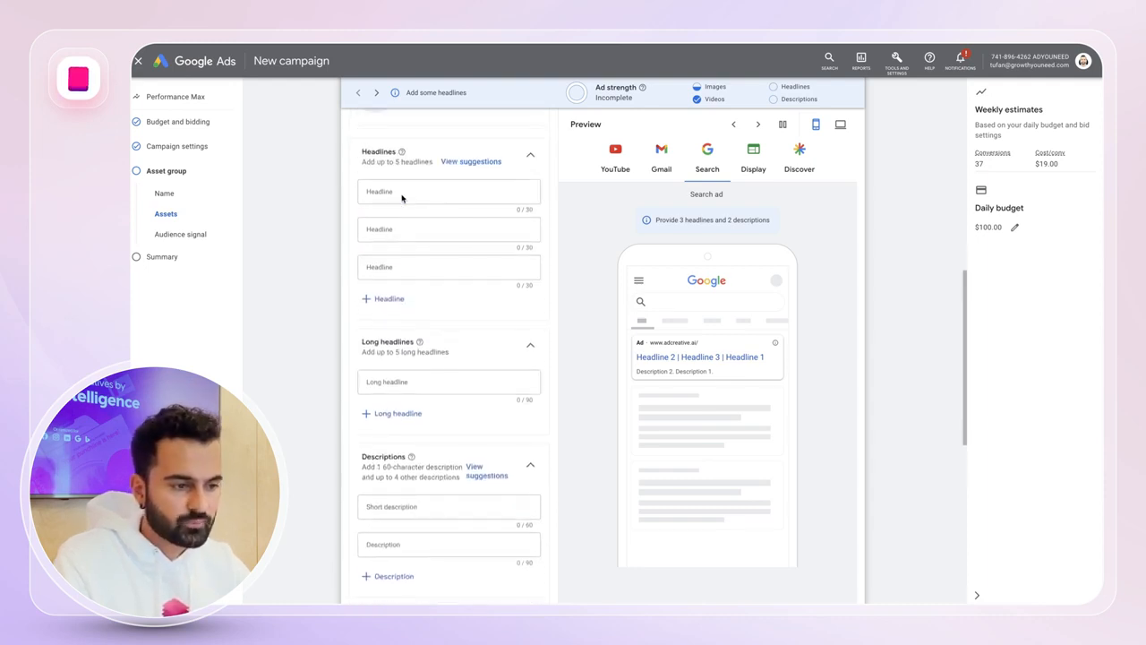
Fill the first headline with the suggestion "AI Powered Ad Creatives" and the third with "Save Time And Money".
{"action": "left_click", "coordinate": [399, 192]}
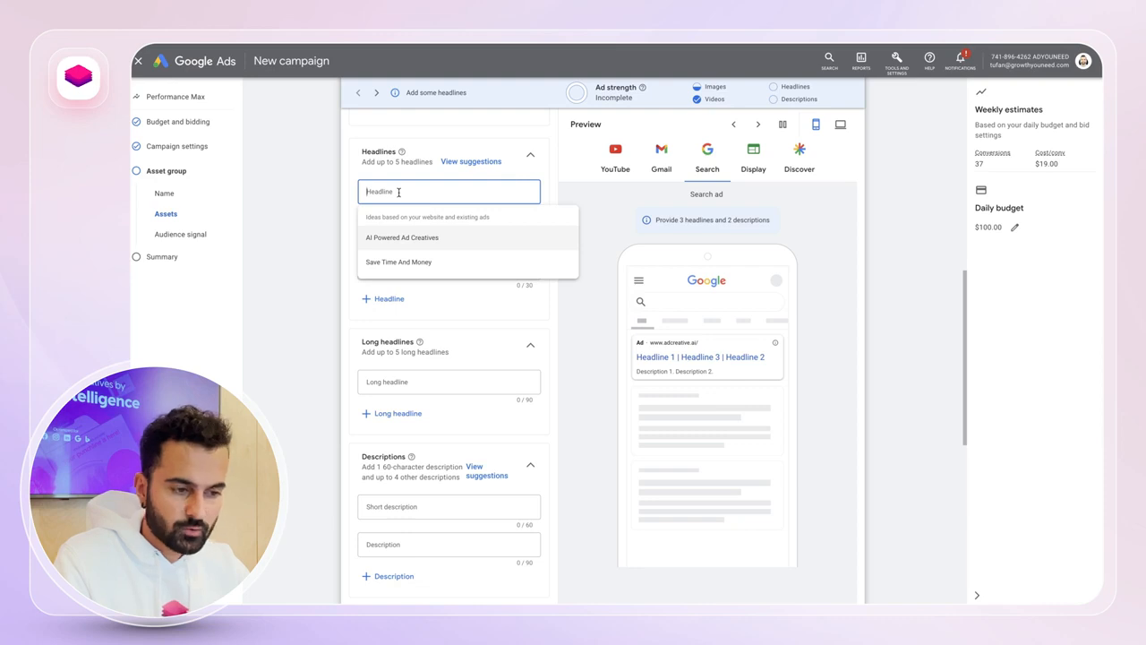
{"action": "left_click", "coordinate": [383, 235]}
{"action": "left_click", "coordinate": [386, 229]}
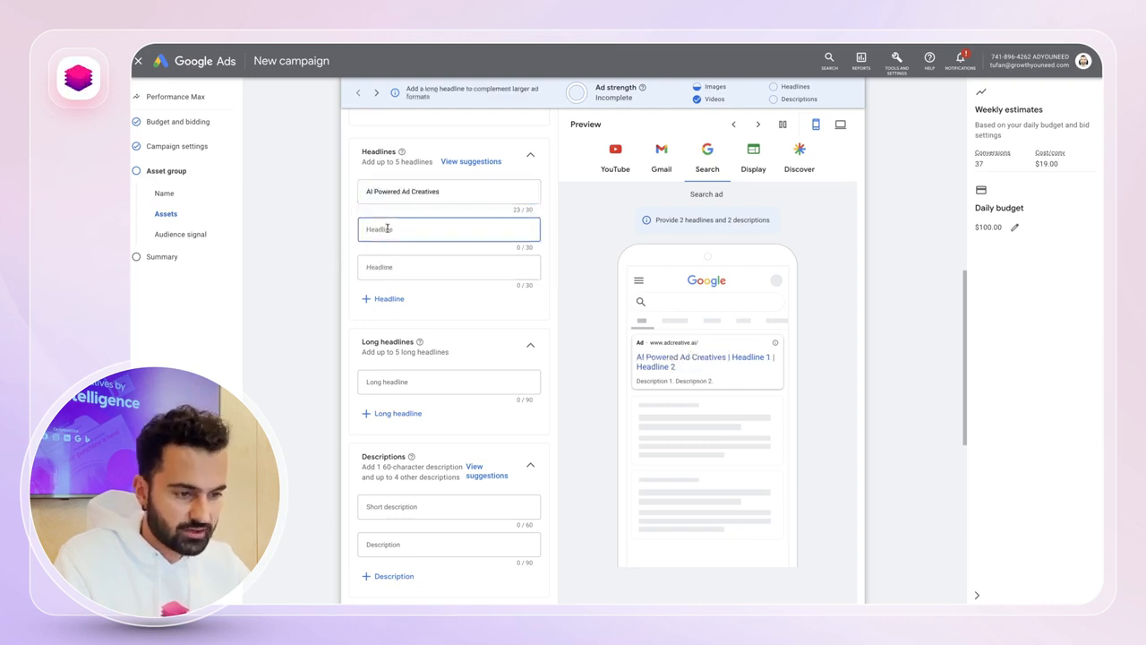
{"action": "left_click", "coordinate": [383, 261]}
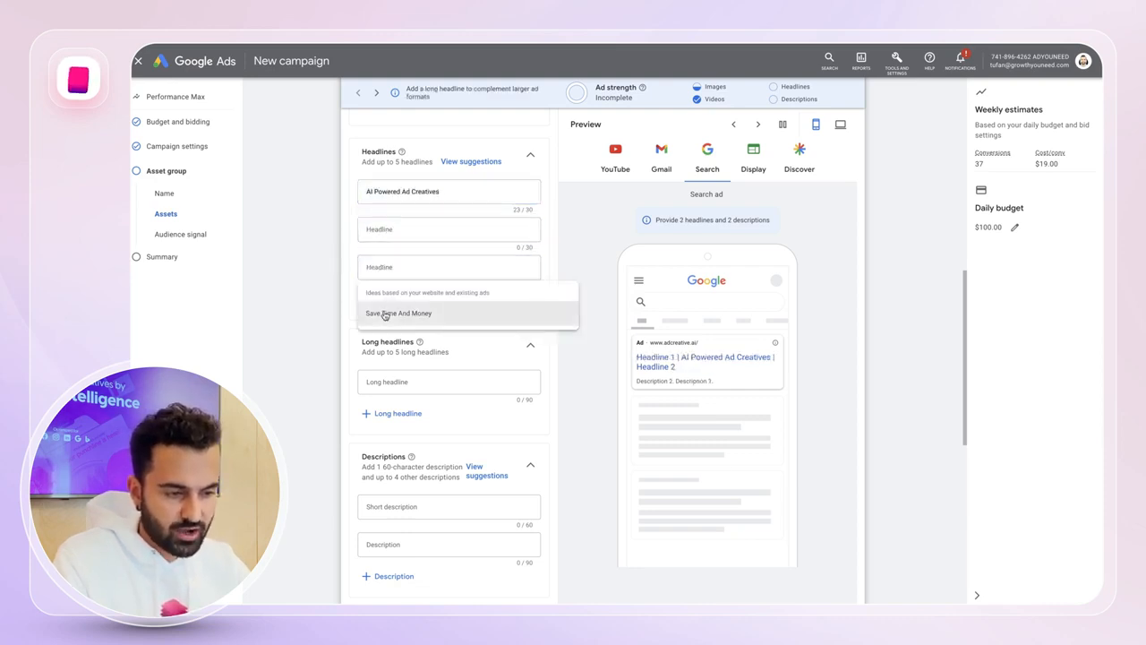
{"action": "left_click", "coordinate": [385, 315]}
{"action": "left_click", "coordinate": [386, 226]}
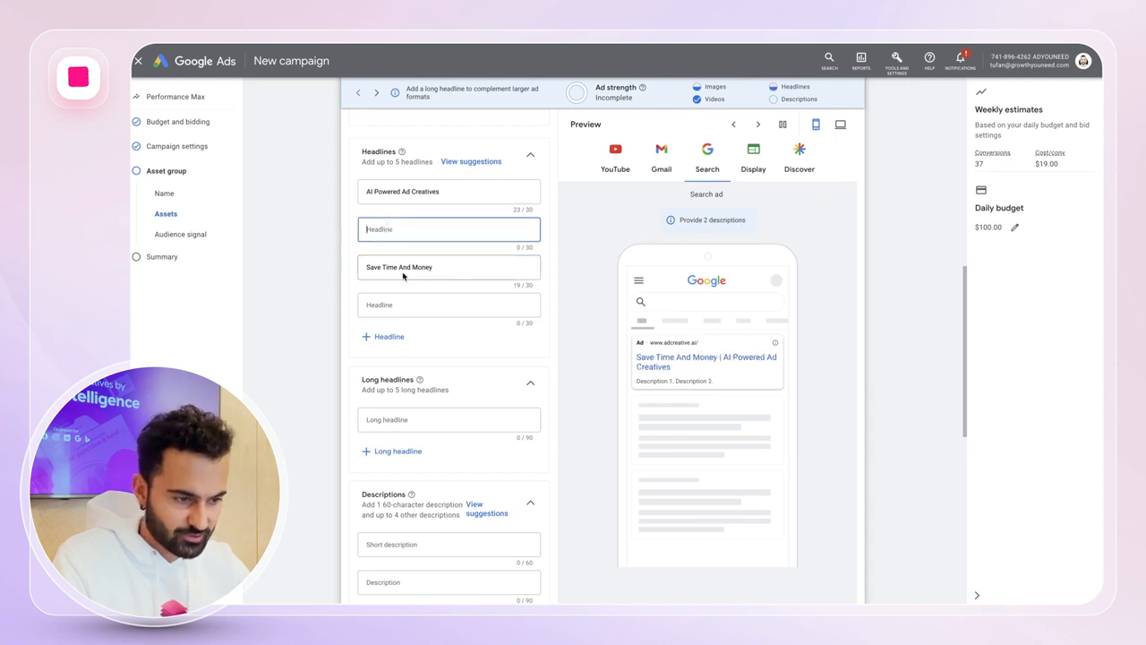
{"action": "left_click", "coordinate": [327, 257]}
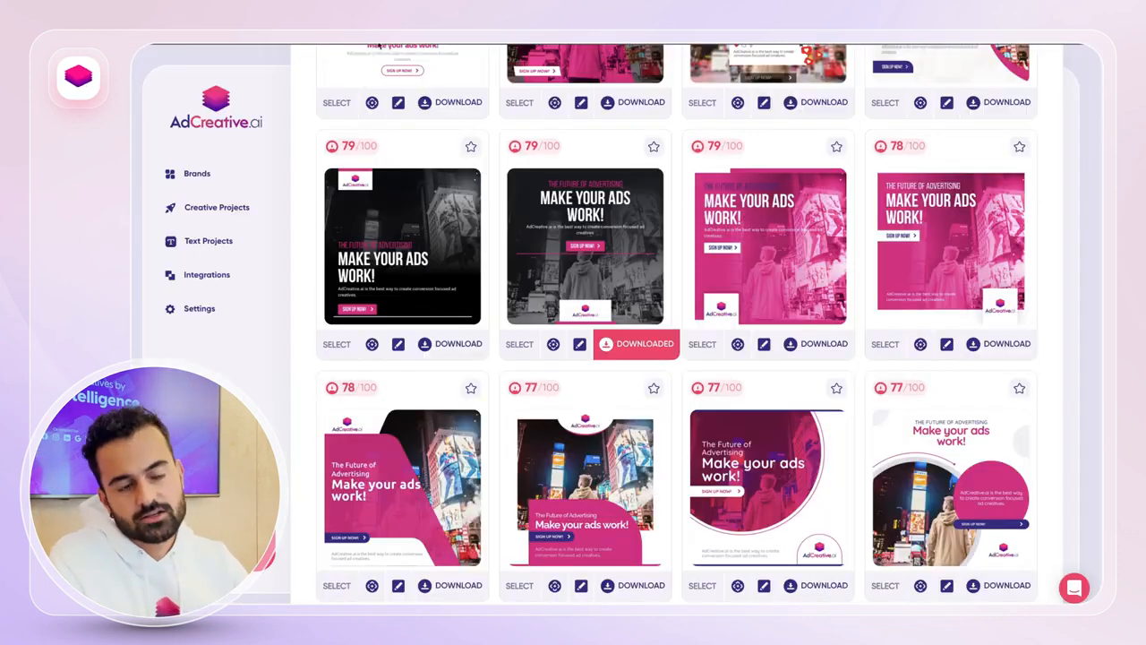
Switch to AdCreative.ai, create a new text project, and enter "AdCreative.ai" as the product name.
{"action": "left_click", "coordinate": [189, 246]}
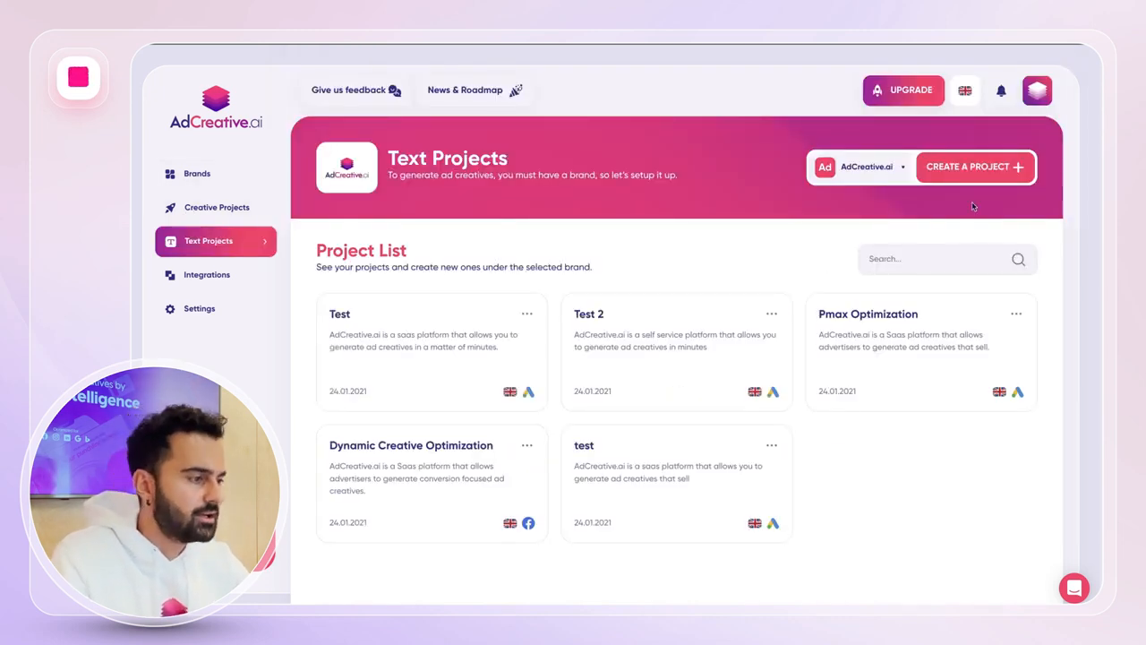
{"action": "left_click", "coordinate": [961, 178]}
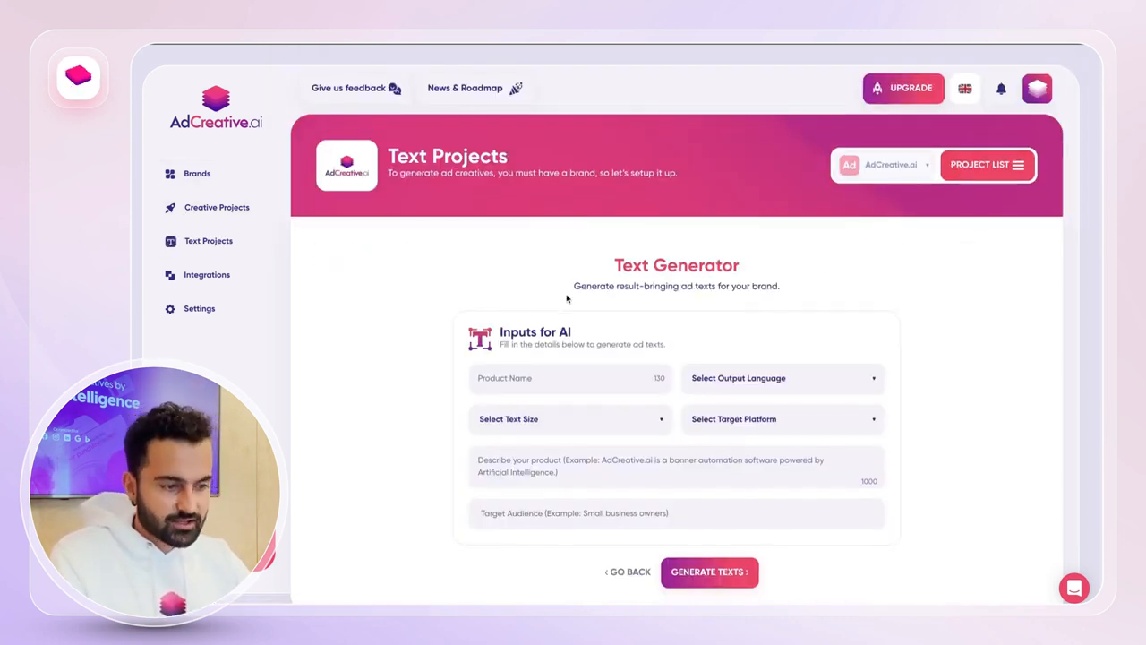
{"action": "left_click", "coordinate": [493, 384]}
{"action": "type", "text": "AdC"}
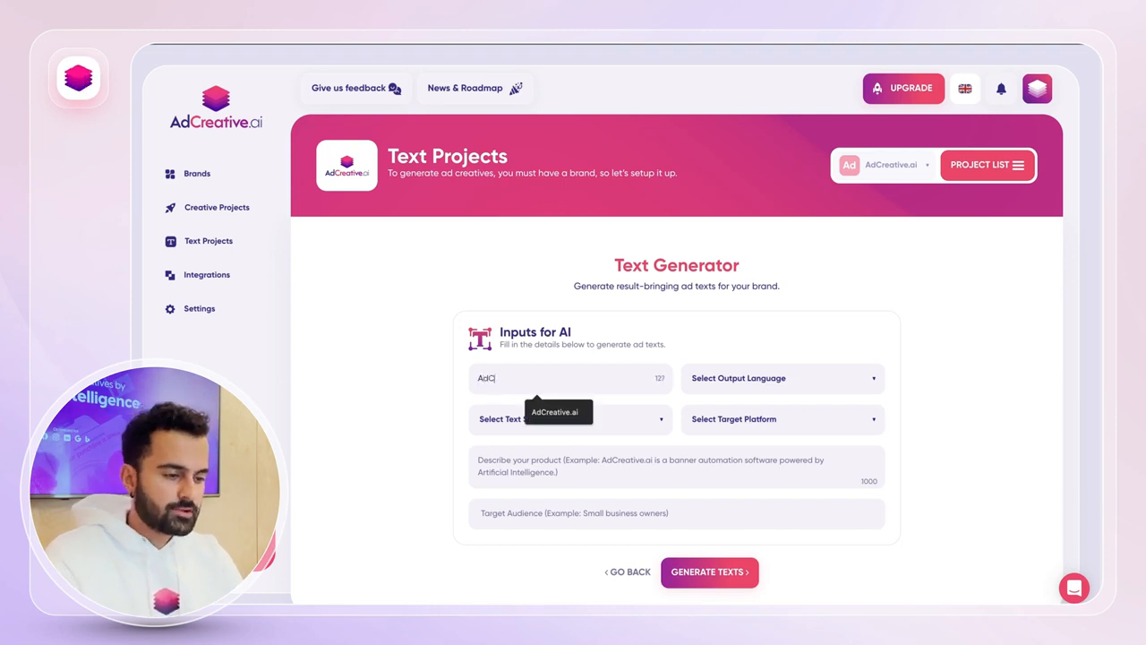
{"action": "type", "text": "reative.i"}
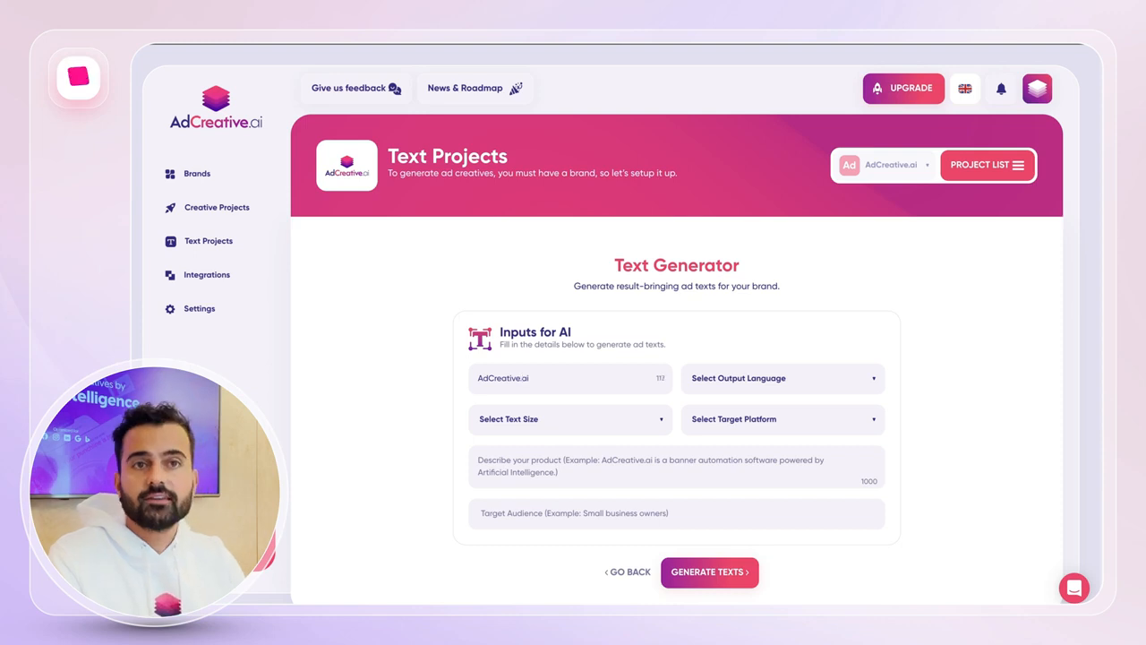
Set the output language to English, the text size to Ad Headline (Up to 60 characters), and the target platform to Google.
{"action": "left_click", "coordinate": [715, 377]}
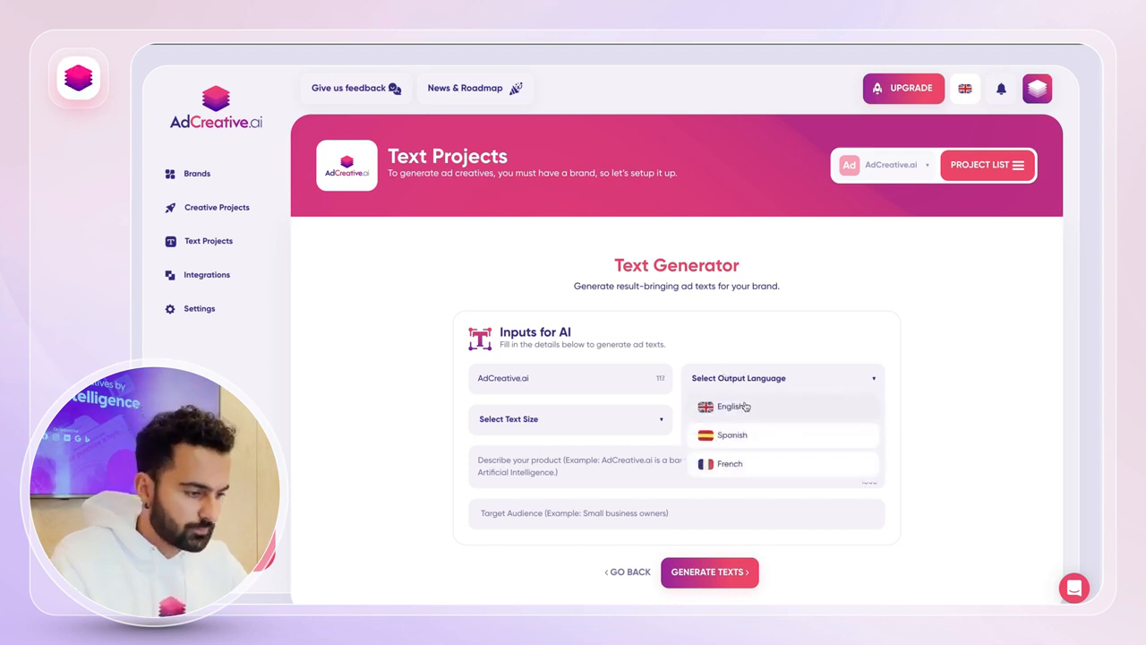
{"action": "left_click", "coordinate": [747, 404]}
{"action": "left_click", "coordinate": [600, 423]}
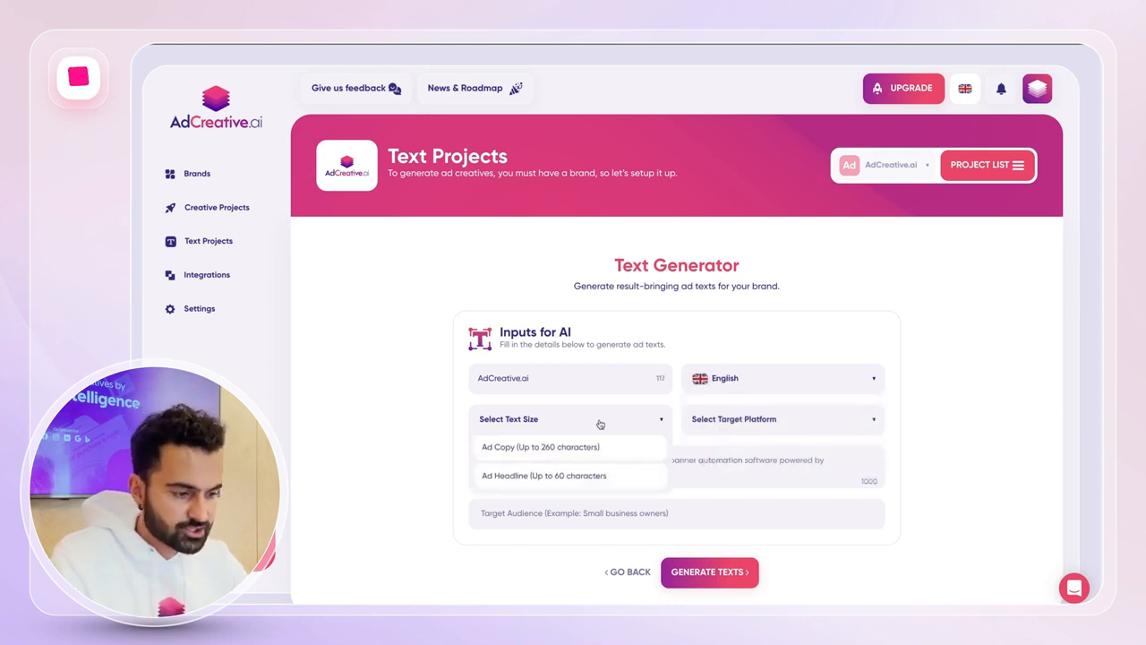
{"action": "left_click", "coordinate": [585, 476]}
{"action": "left_click", "coordinate": [778, 425]}
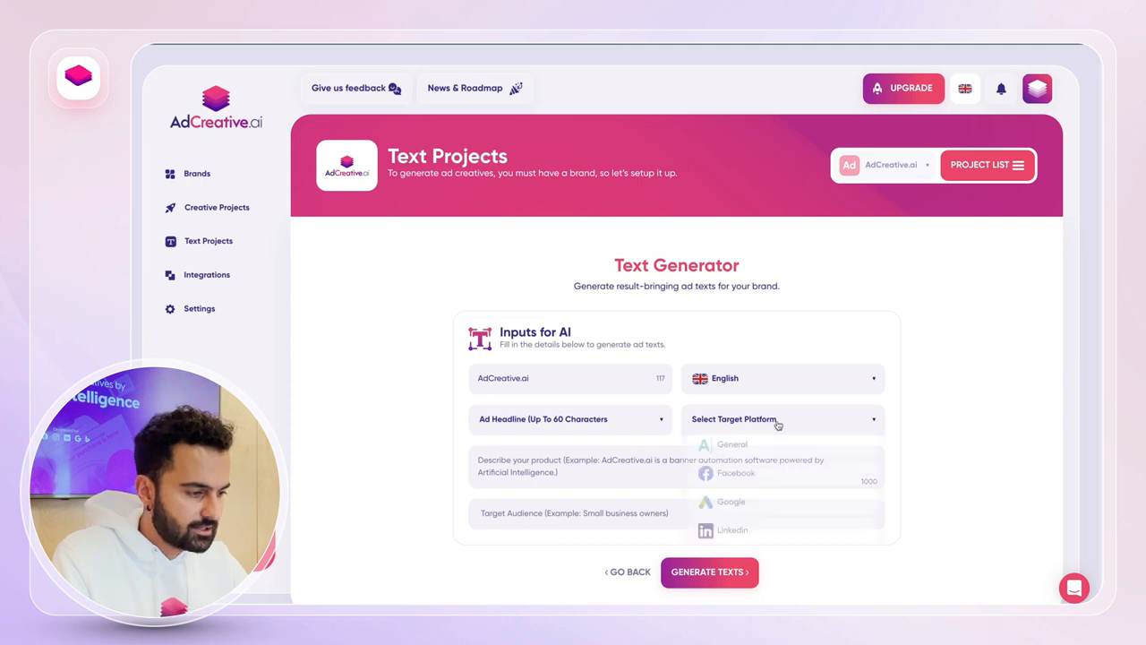
{"action": "left_click", "coordinate": [749, 507]}
Describe the product as "AdCreative.ai is a saas platform that allows you to generate ad creatives that sell" and set the target audience to "advertisers".
{"action": "left_click", "coordinate": [681, 468]}
{"action": "type", "text": "AdCreative.ai is a sa"}
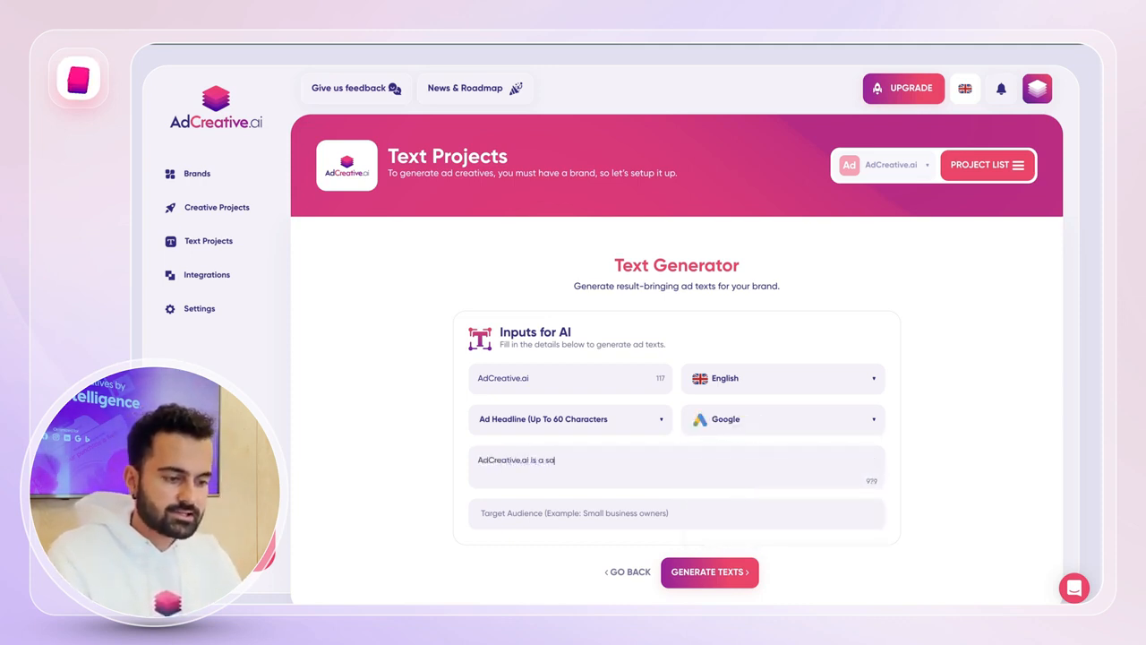
{"action": "type", "text": "as platform that all"}
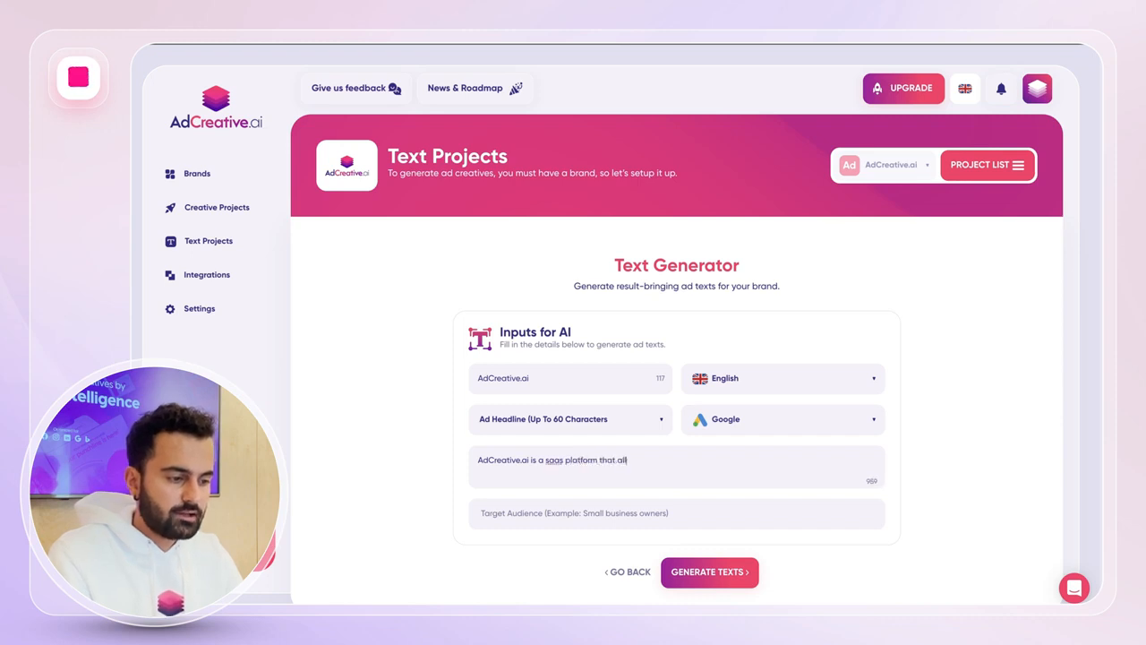
{"action": "type", "text": "ows you to generate "}
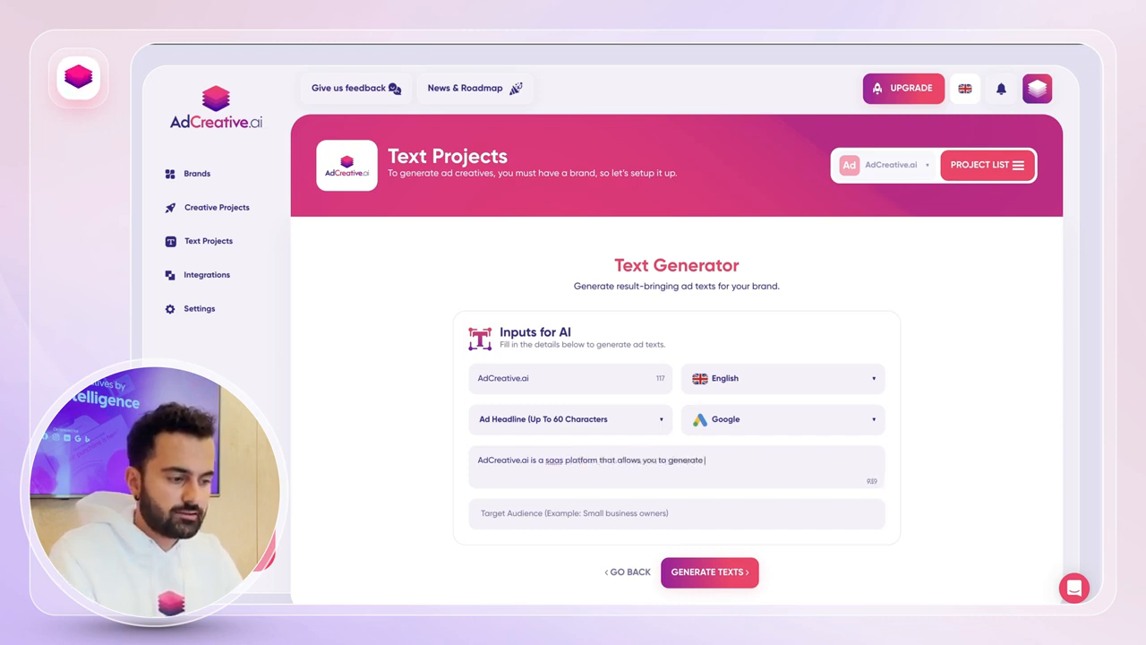
{"action": "type", "text": "ad creatives that s"}
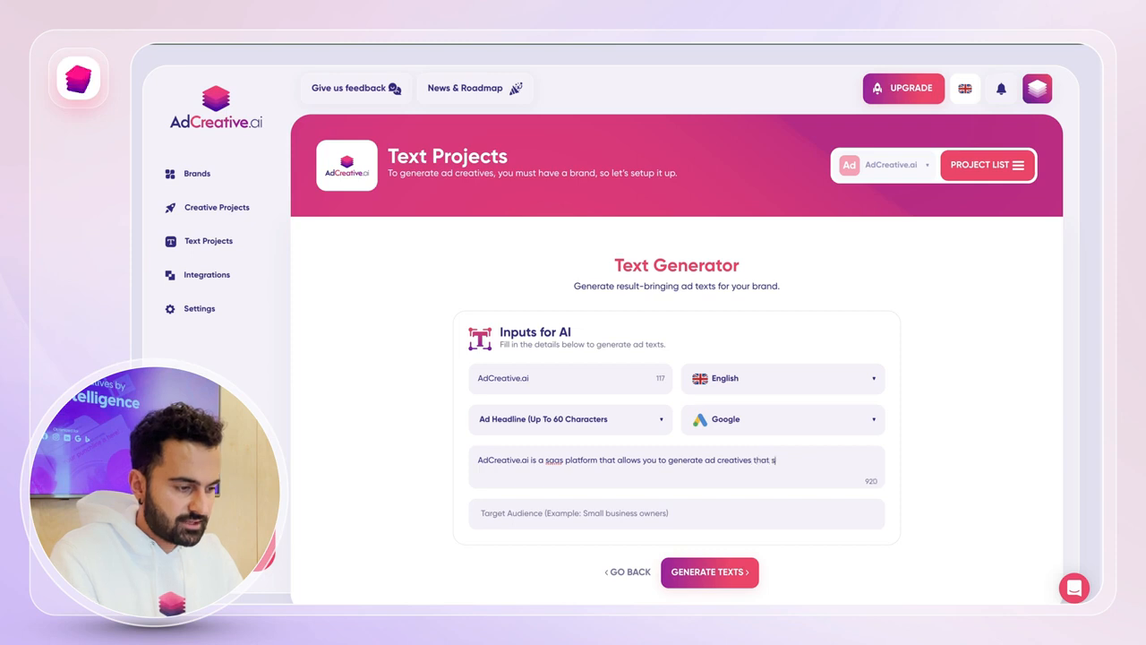
{"action": "type", "text": "advertisers"}
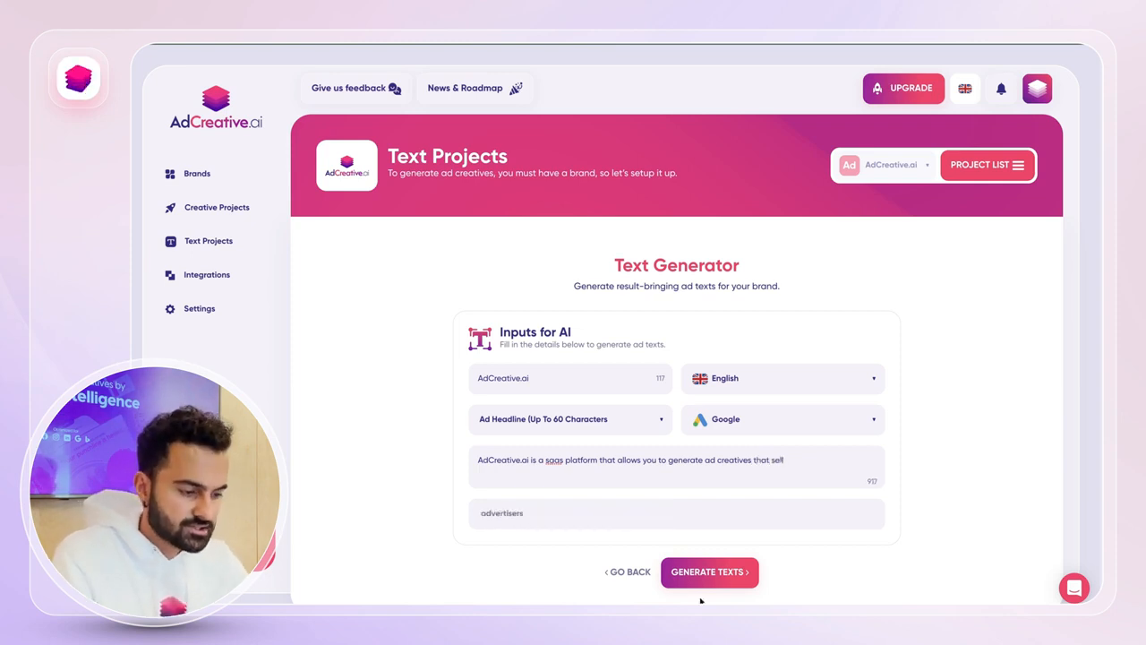
Generate the ad texts, saving the text project under the name "Pmax test".
{"action": "left_click", "coordinate": [710, 574]}
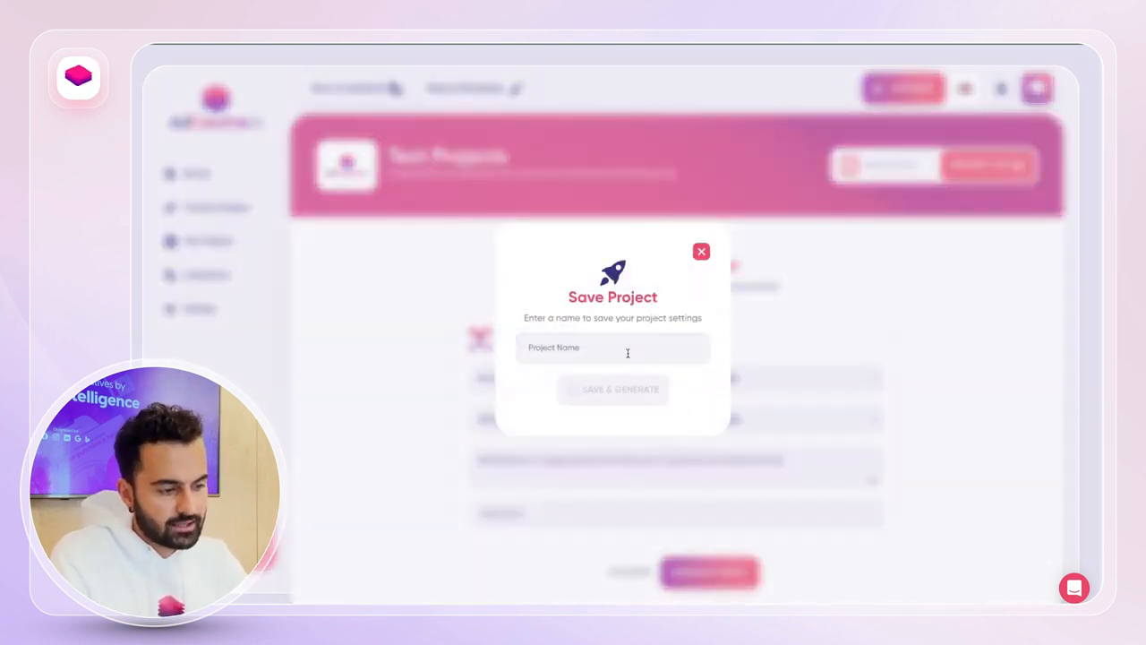
{"action": "type", "text": "Pmax text"}
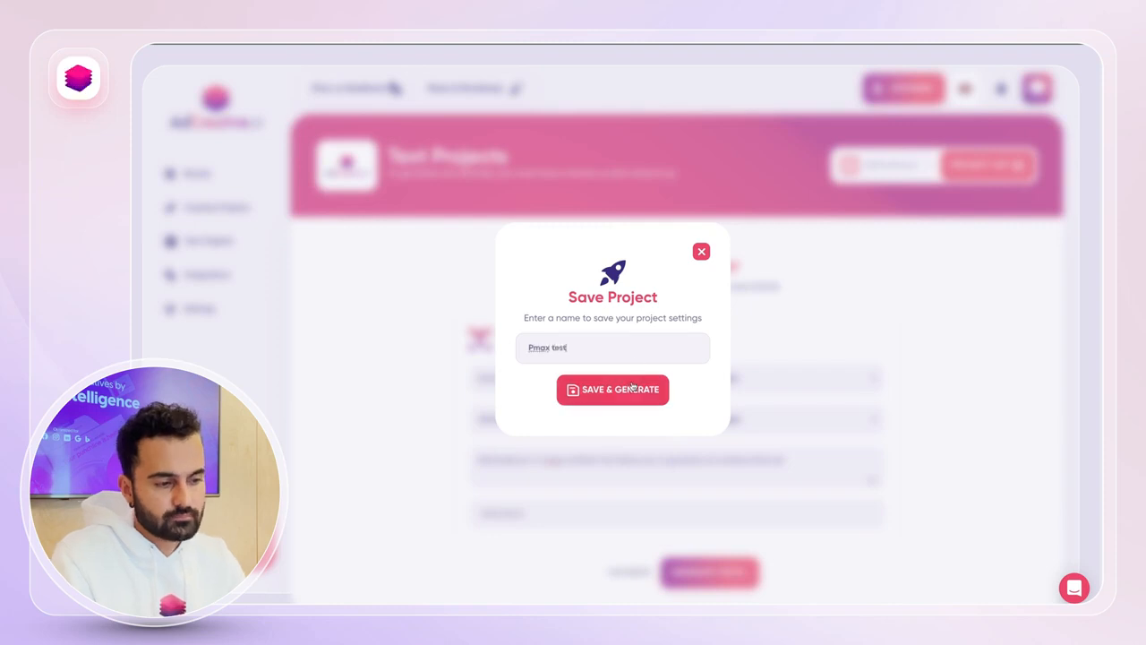
{"action": "left_click", "coordinate": [631, 387]}
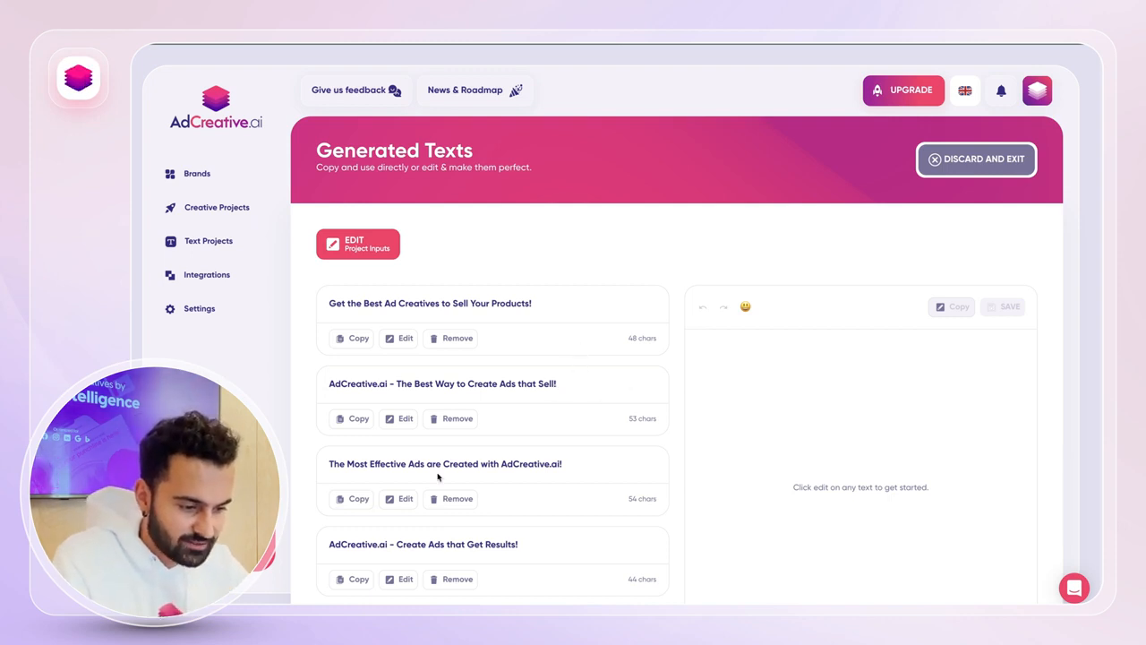
Open the generated headline "The Most Effective Ads are Created with AdCreative.ai!" in the text editor and look it over.
{"action": "left_click", "coordinate": [402, 499]}
{"action": "scroll", "coordinate": [394, 502], "scroll_direction": "down", "scroll_amount": 2}
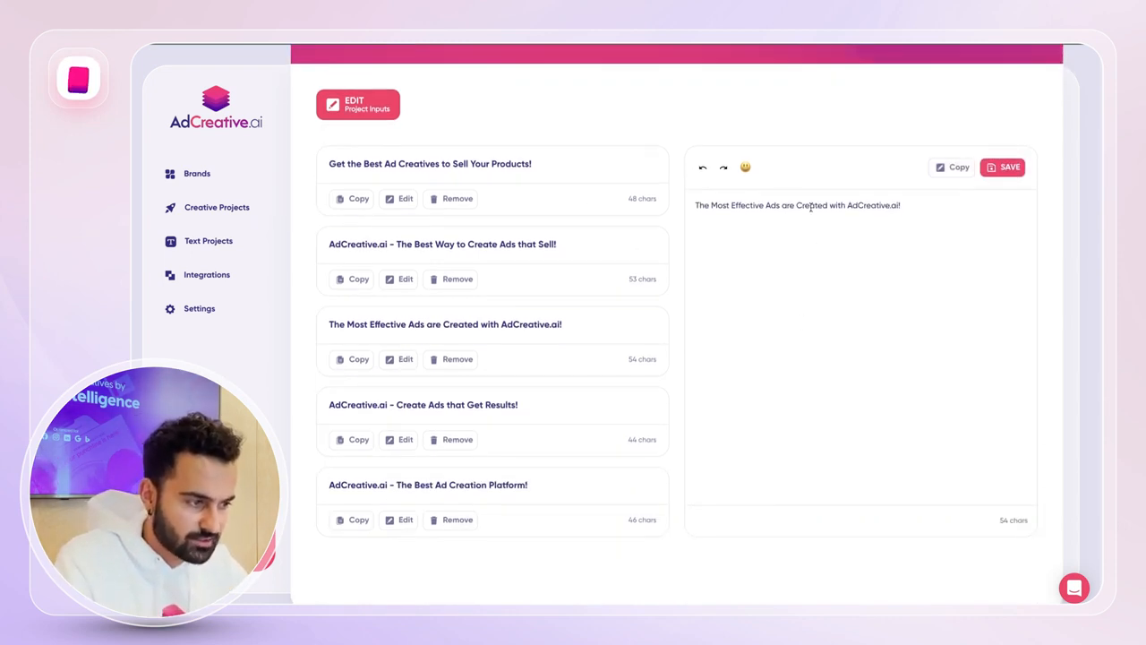
{"action": "scroll", "coordinate": [500, 333], "scroll_direction": "up", "scroll_amount": 1}
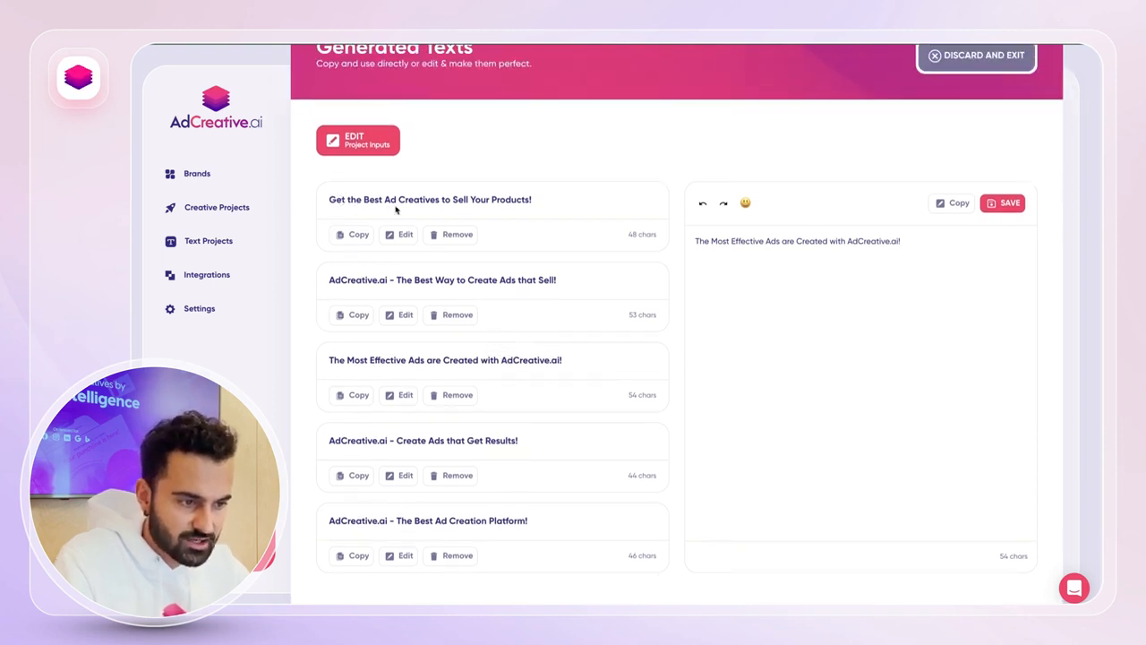
Copy the generated headline "Get the Best Ad Creatives to Sell Your Products!" and review the other generated texts.
{"action": "left_click", "coordinate": [359, 234]}
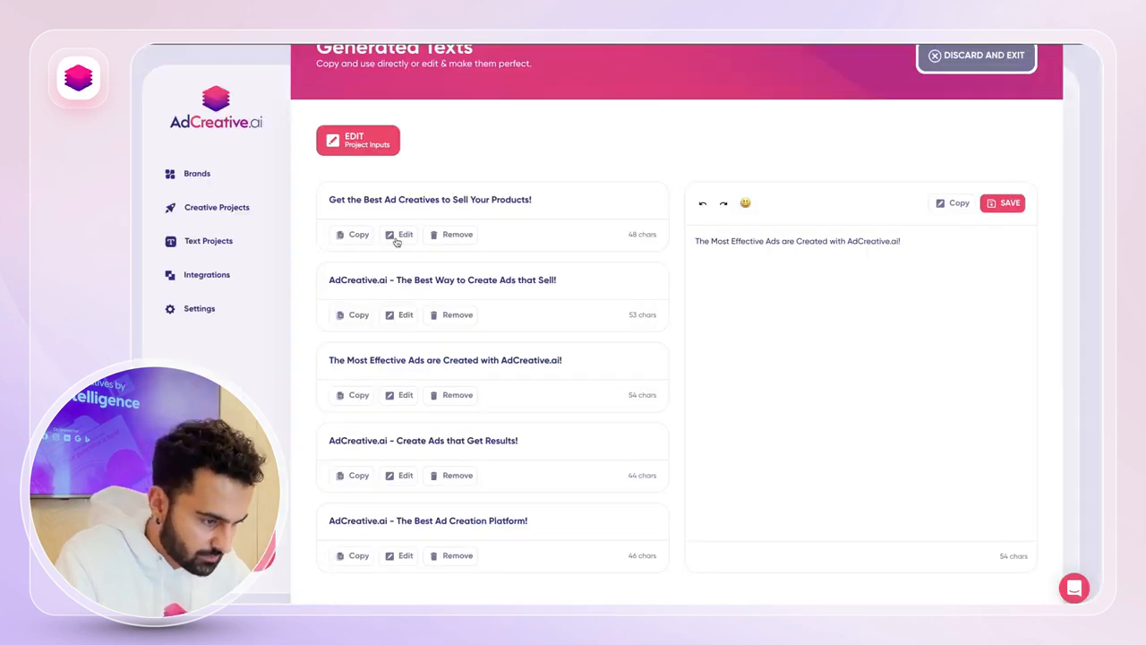
{"action": "scroll", "coordinate": [397, 241], "scroll_direction": "down", "scroll_amount": 1}
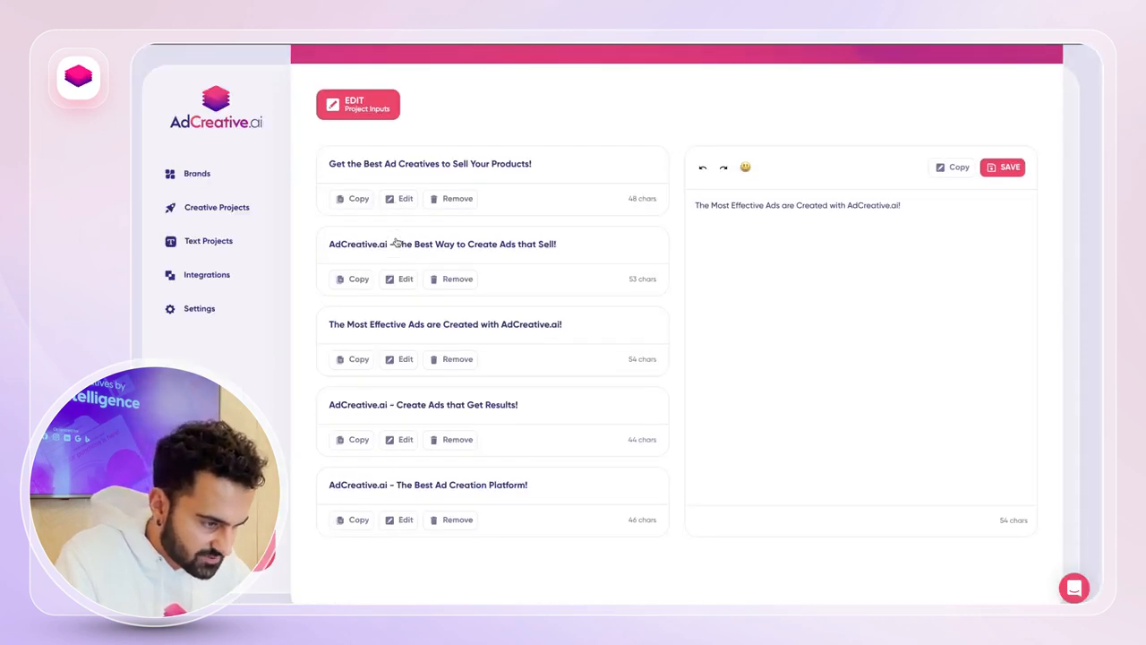
{"action": "scroll", "coordinate": [364, 359], "scroll_direction": "up", "scroll_amount": 2}
{"action": "scroll", "coordinate": [364, 359], "scroll_direction": "down", "scroll_amount": 1}
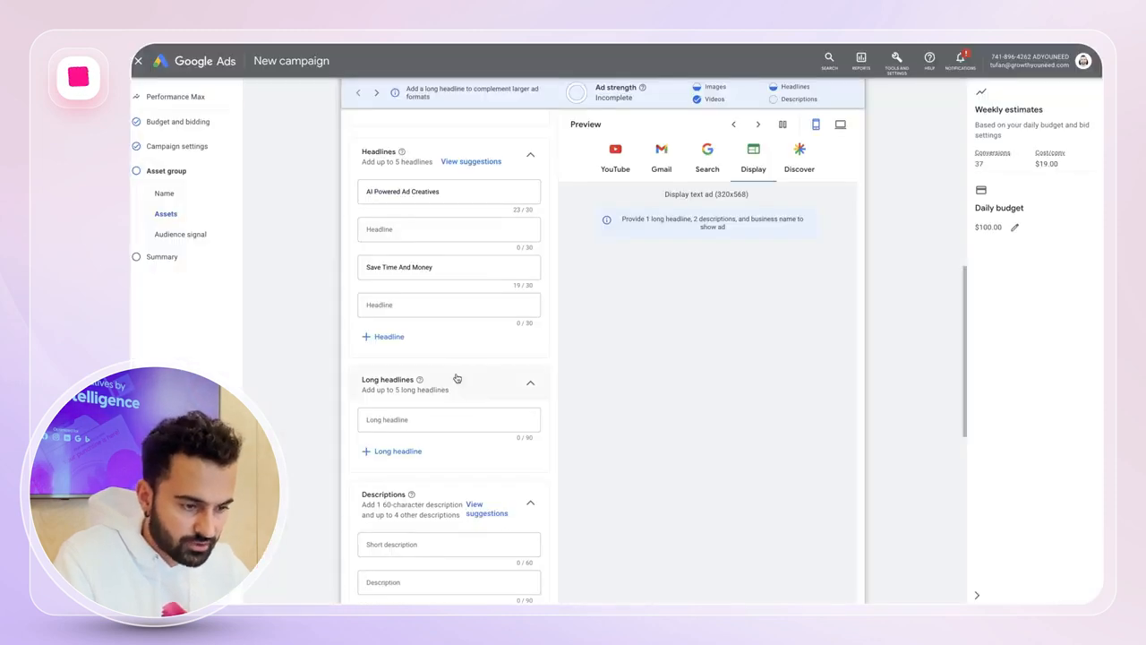
Fill the short description in Google Ads with the copied text "Get the Best Ad Creatives to Sell Your Products!".
{"action": "scroll", "coordinate": [456, 380], "scroll_direction": "down", "scroll_amount": 3}
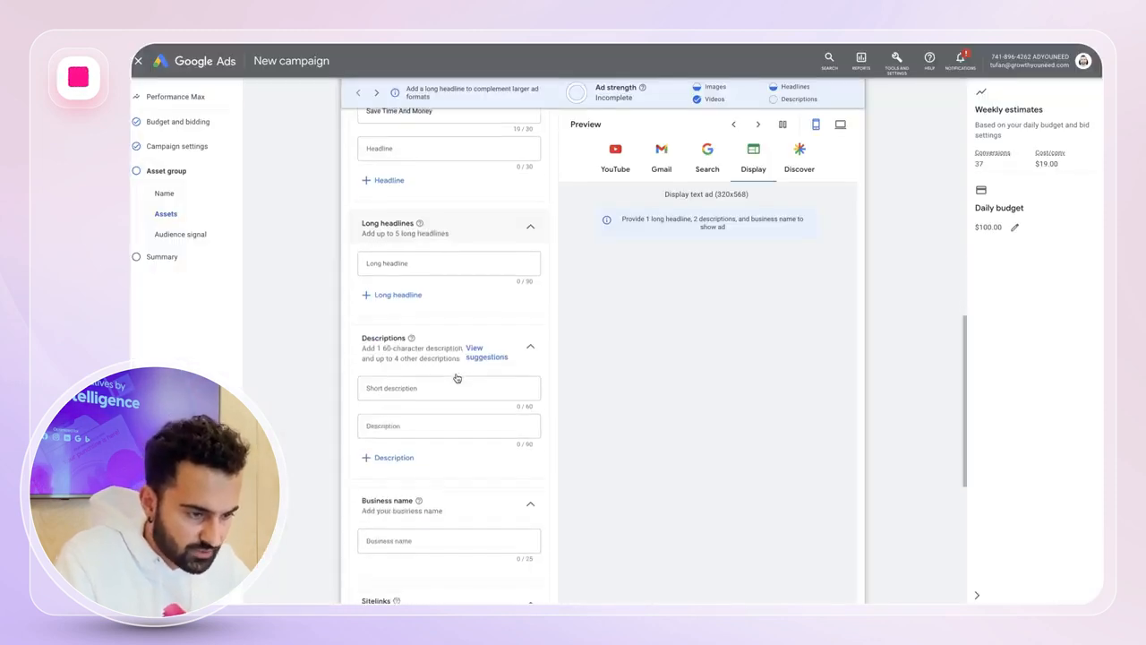
{"action": "left_click", "coordinate": [444, 388]}
{"action": "key", "text": "ctrl+v"}
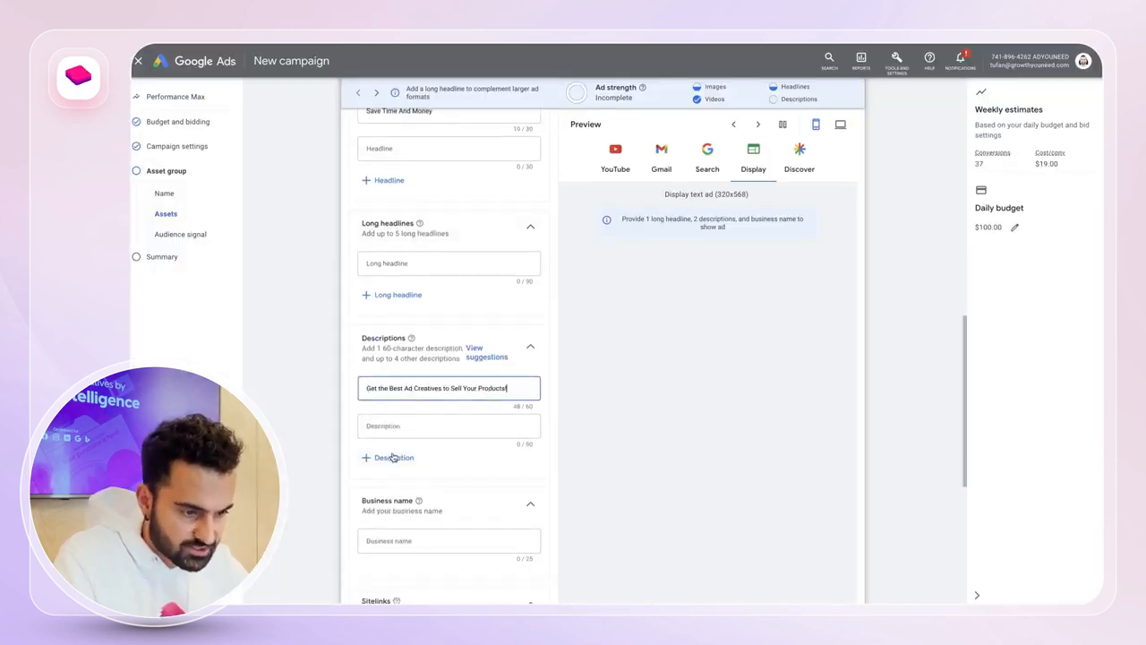
Add three more description fields and clear the prefilled text "Generate ad creatives that help you sell more. Fast" from the third description.
{"action": "left_click", "coordinate": [394, 458]}
{"action": "left_click", "coordinate": [391, 504]}
{"action": "left_click", "coordinate": [376, 532]}
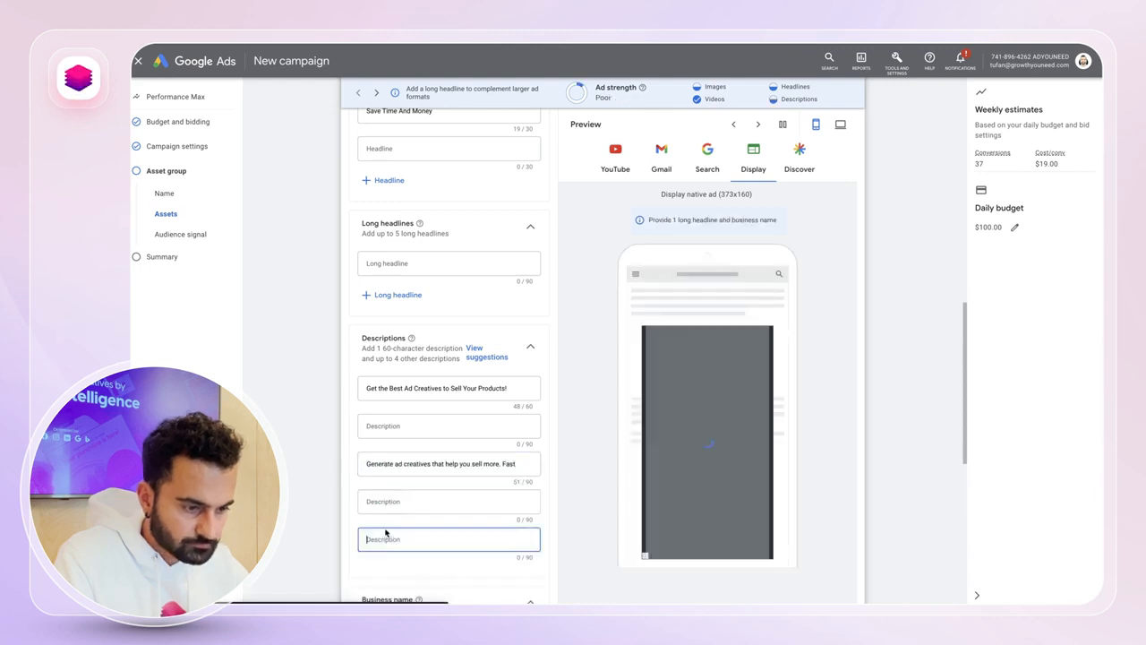
{"action": "triple_click", "coordinate": [405, 463]}
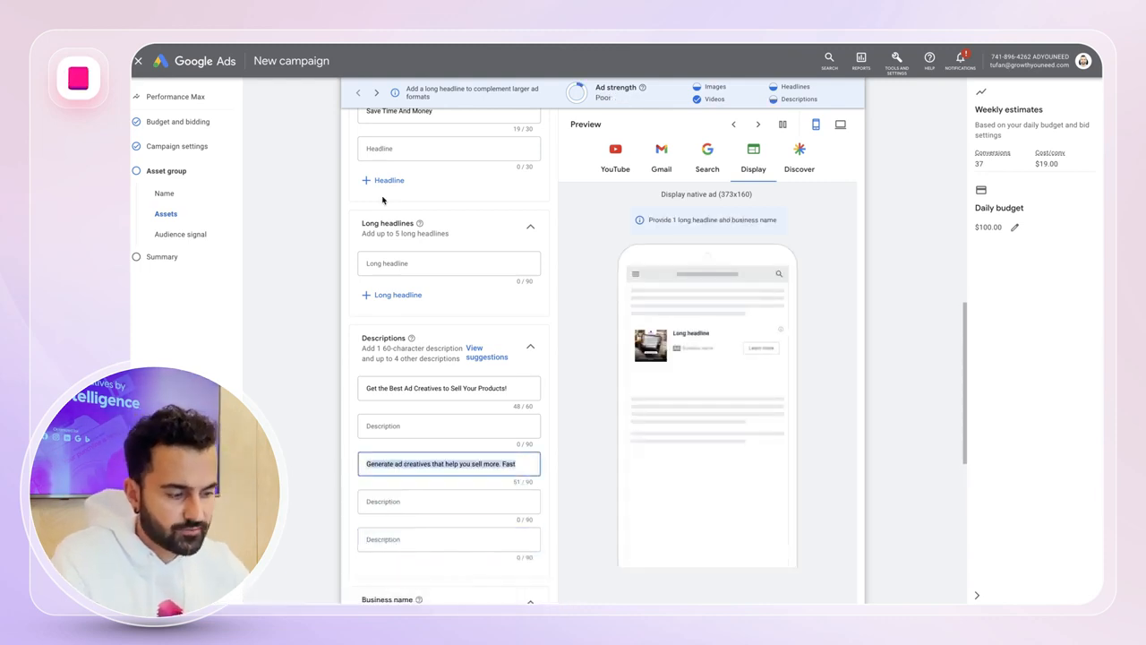
{"action": "key", "text": "BackSpace"}
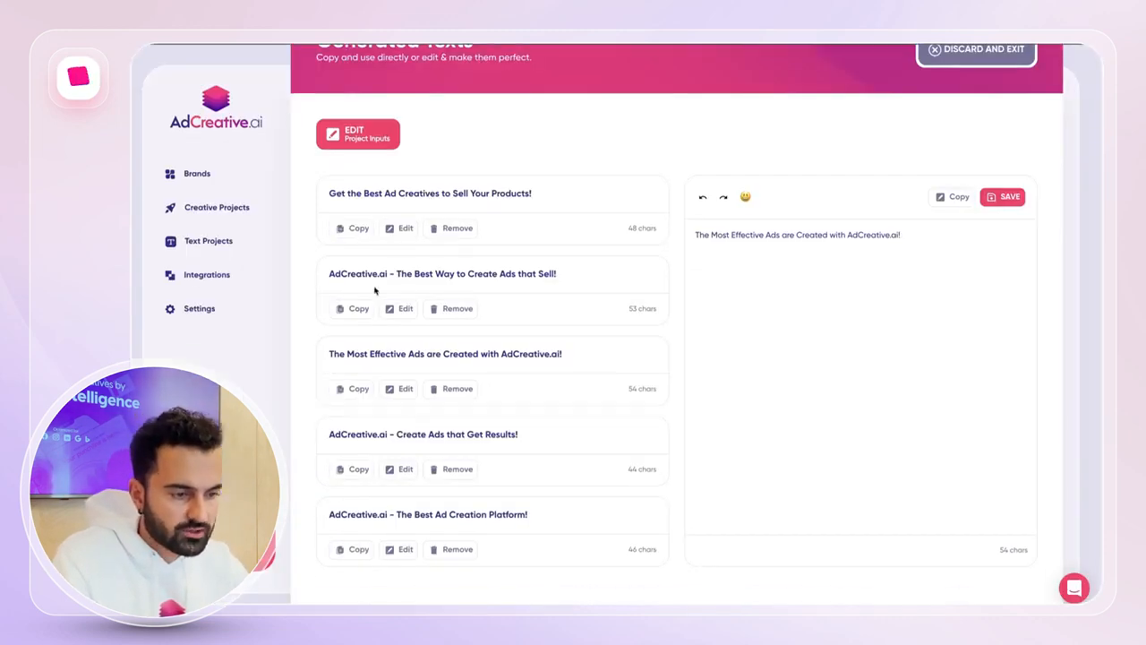
Copy the generated "AdCreative.ai - The Best Way to Create Ads that Sell!" and "AdCreative.ai - Create Ads that Get Results!" into the second and third descriptions.
{"action": "left_click", "coordinate": [355, 308]}
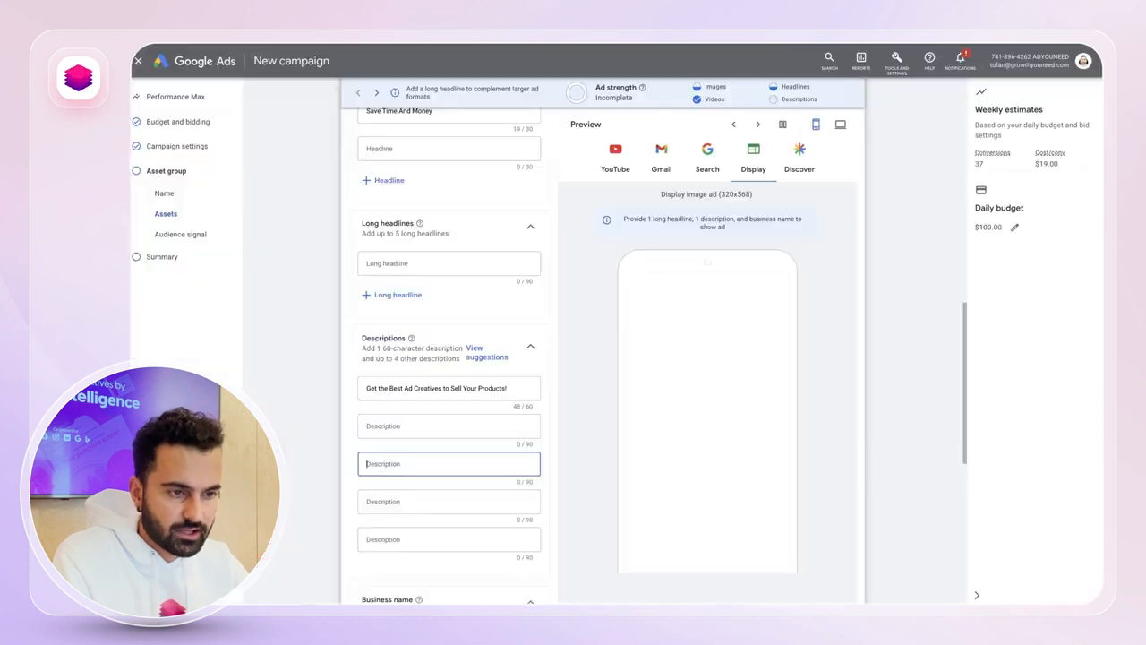
{"action": "left_click", "coordinate": [372, 425]}
{"action": "key", "text": "ctrl+v"}
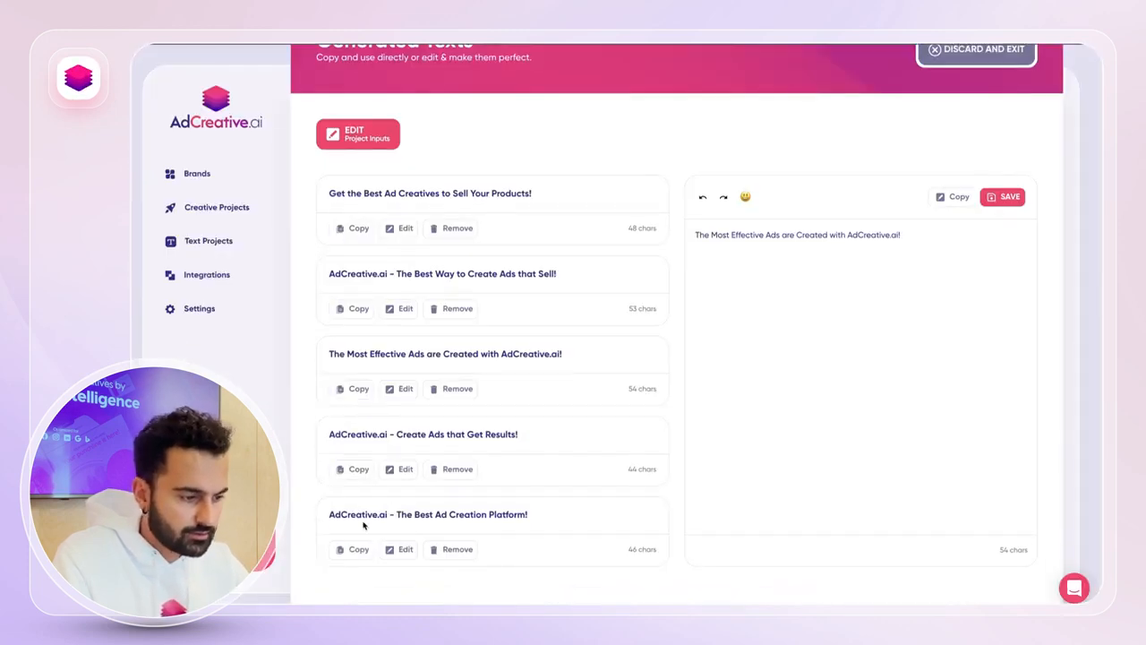
{"action": "left_click", "coordinate": [363, 472]}
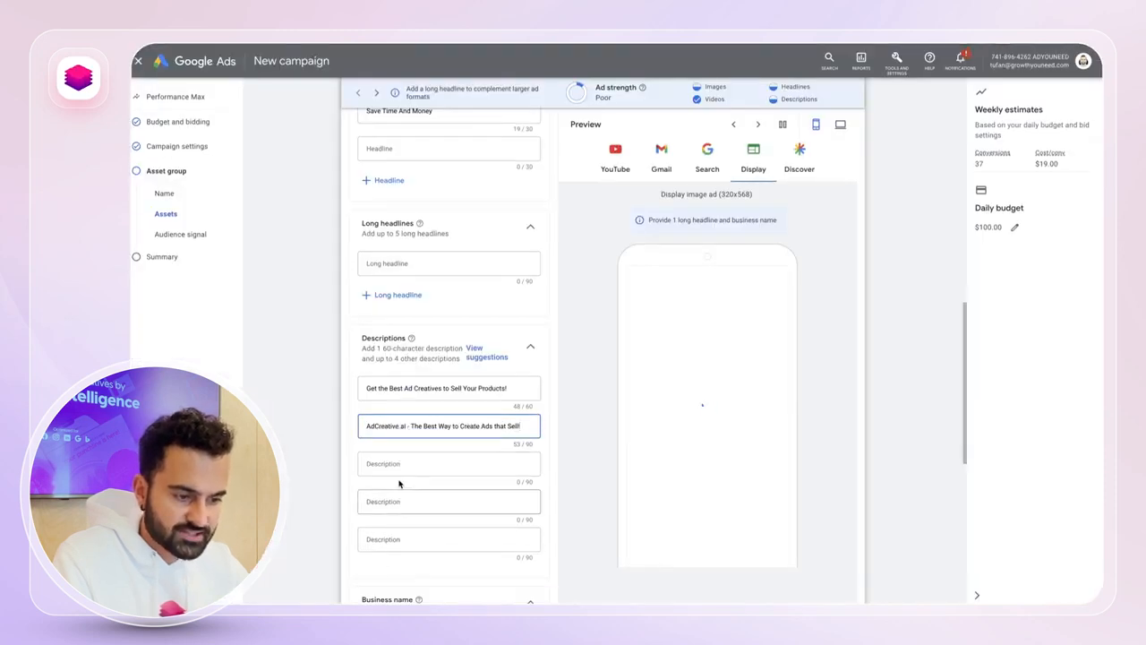
{"action": "left_click", "coordinate": [398, 473]}
{"action": "key", "text": "ctrl+v"}
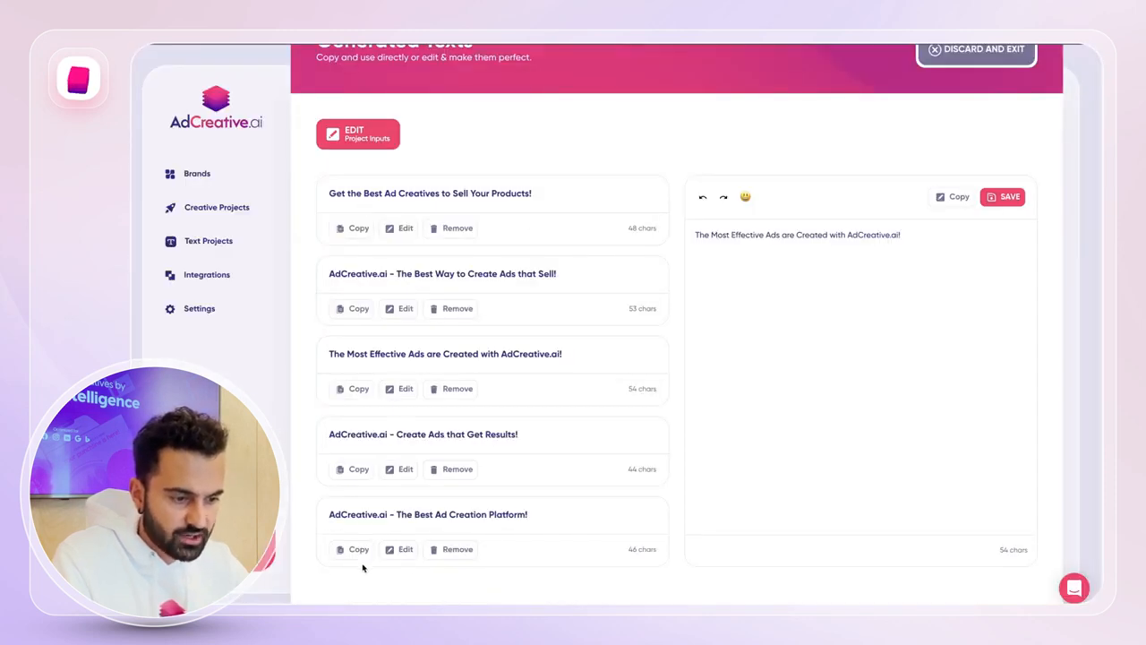
Set the fourth description to the generated "AdCreative.ai - The Best Ad Creation Platform!" and the fifth to the suggested "Generate ad creatives that help you sell more. Fast".
{"action": "left_click", "coordinate": [342, 552]}
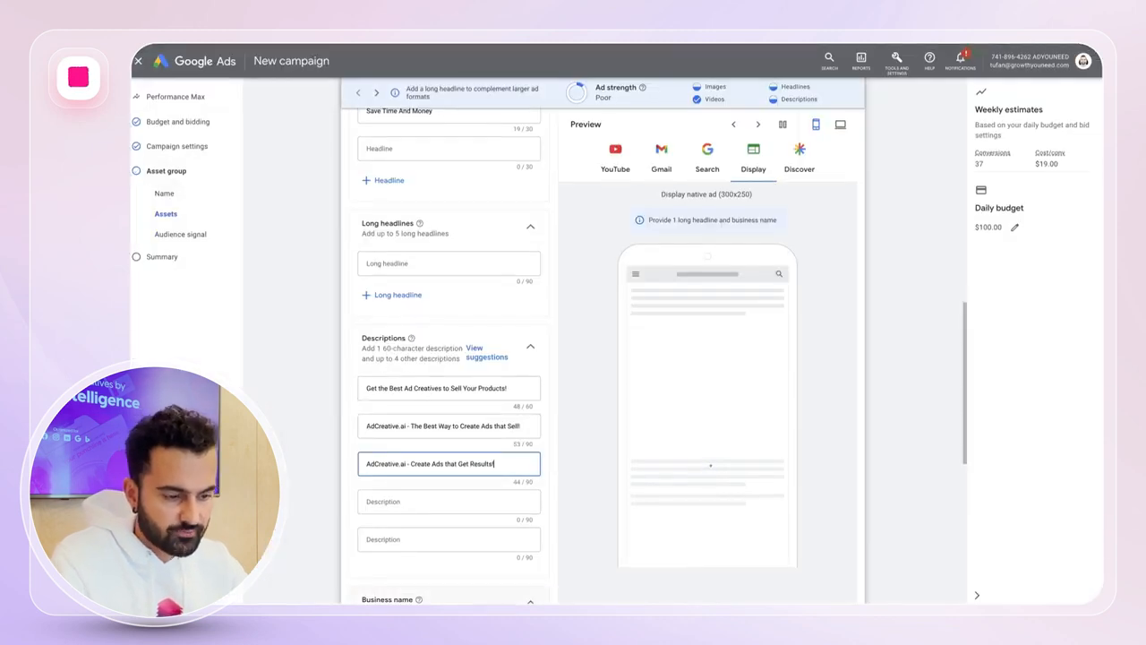
{"action": "left_click", "coordinate": [382, 509]}
{"action": "key", "text": "ctrl+v"}
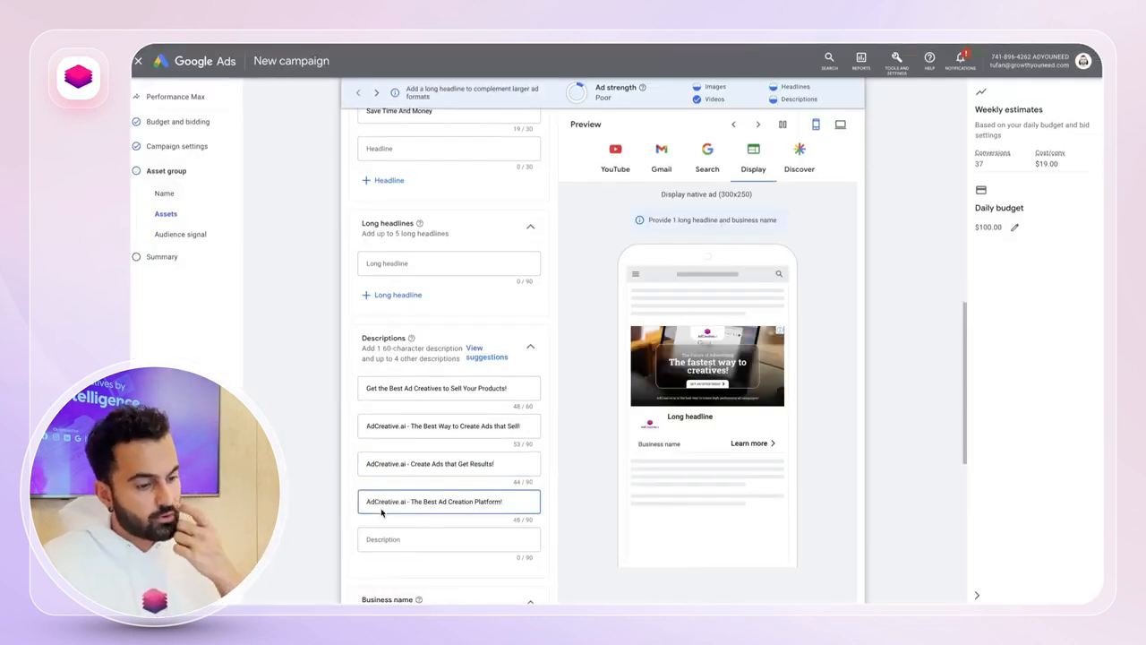
{"action": "left_click", "coordinate": [391, 537]}
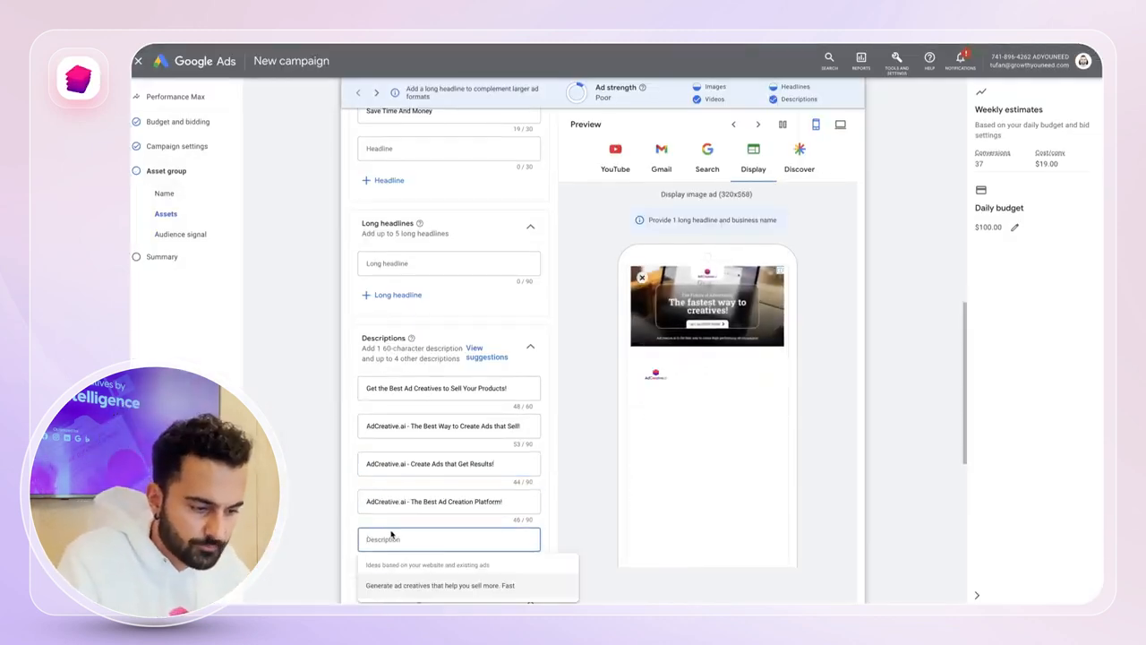
{"action": "left_click", "coordinate": [412, 586]}
{"action": "left_click", "coordinate": [281, 468]}
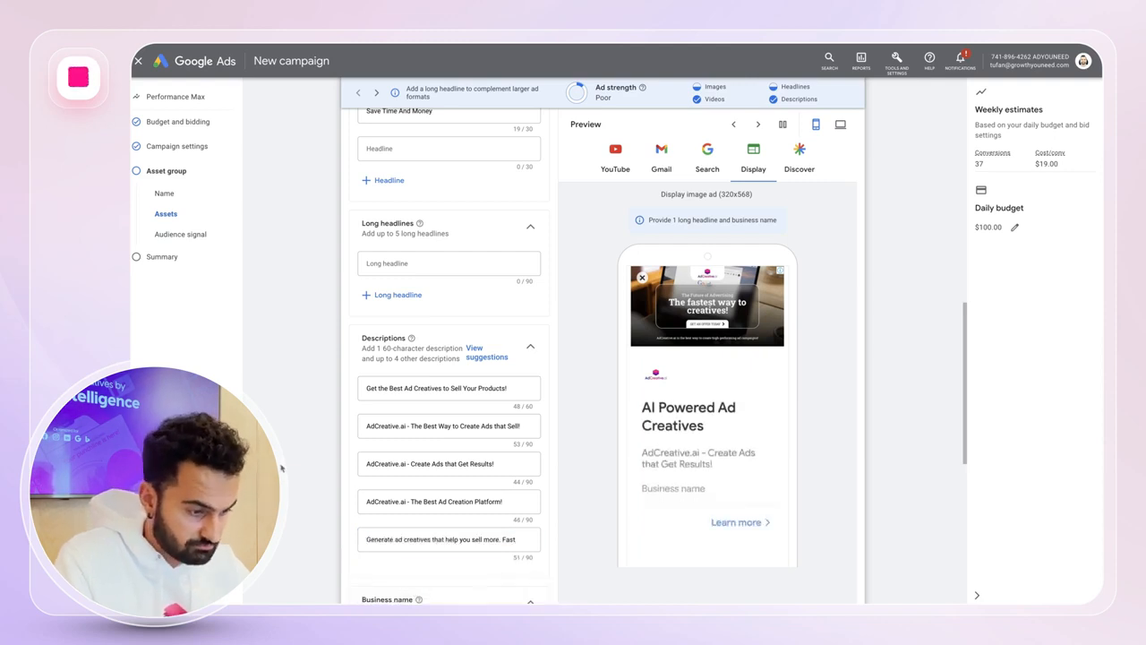
Add a second long headline field to the asset group.
{"action": "scroll", "coordinate": [281, 468], "scroll_direction": "up", "scroll_amount": 3}
{"action": "scroll", "coordinate": [281, 468], "scroll_direction": "up", "scroll_amount": 1}
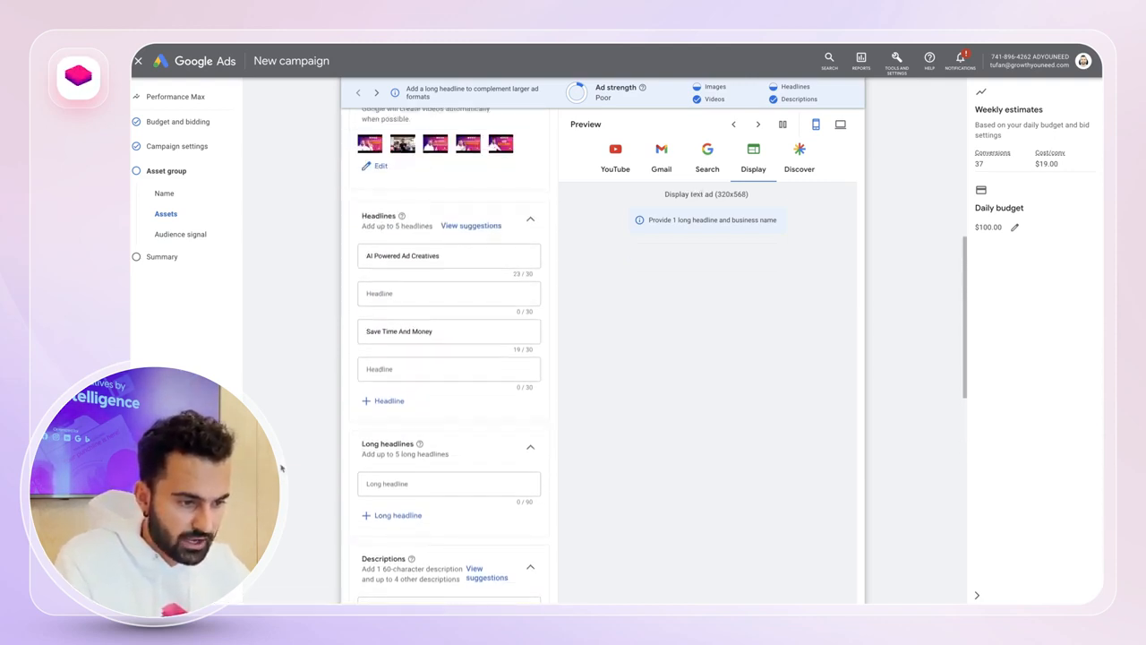
{"action": "left_click", "coordinate": [397, 515]}
Regenerate the texts in AdCreative.ai with the product description "AdCreative.ai is your personal graphic designers that allows you to generate ad creatives super fast".
{"action": "left_click", "coordinate": [358, 44]}
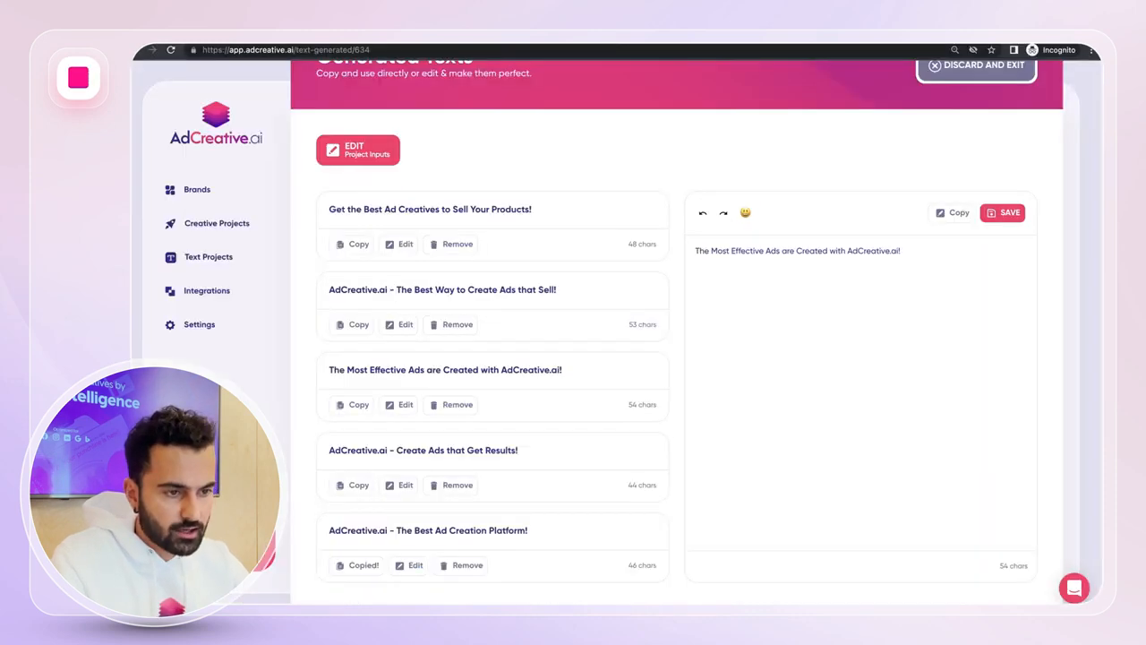
{"action": "left_click", "coordinate": [358, 149]}
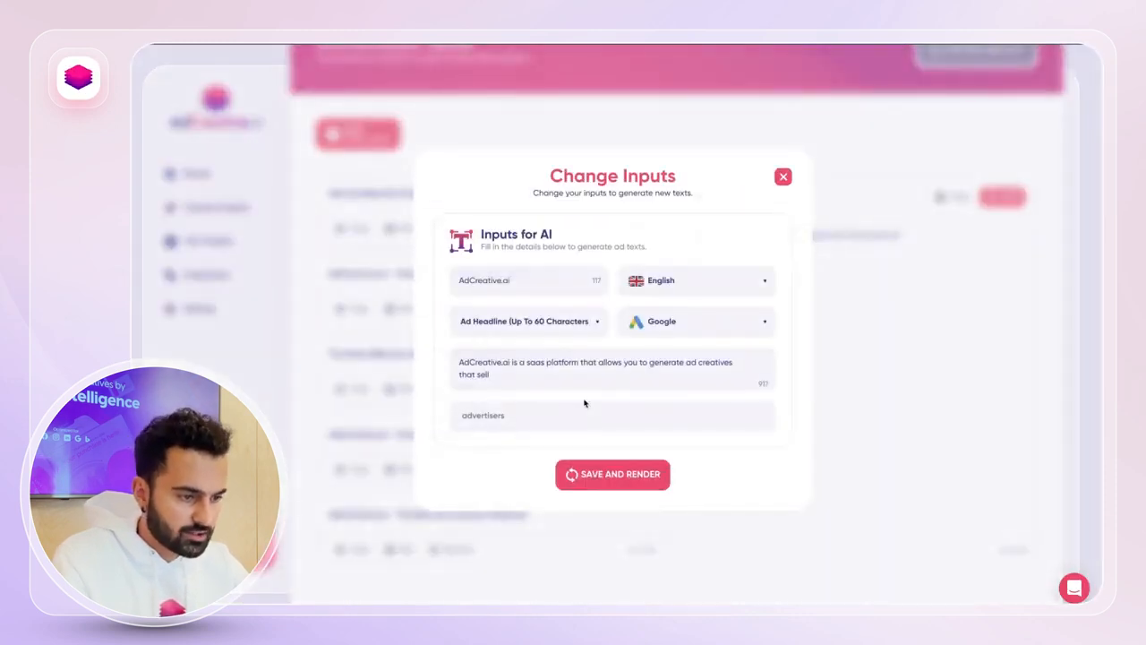
{"action": "triple_click", "coordinate": [543, 361]}
{"action": "type", "text": "AdCre"}
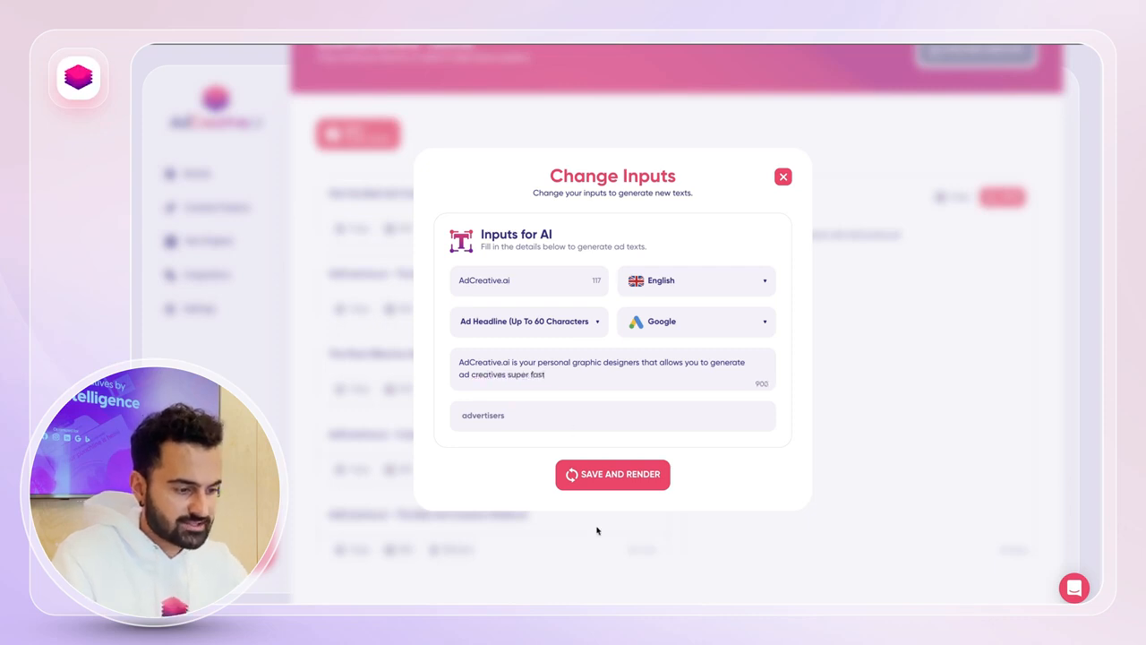
{"action": "left_click", "coordinate": [623, 478]}
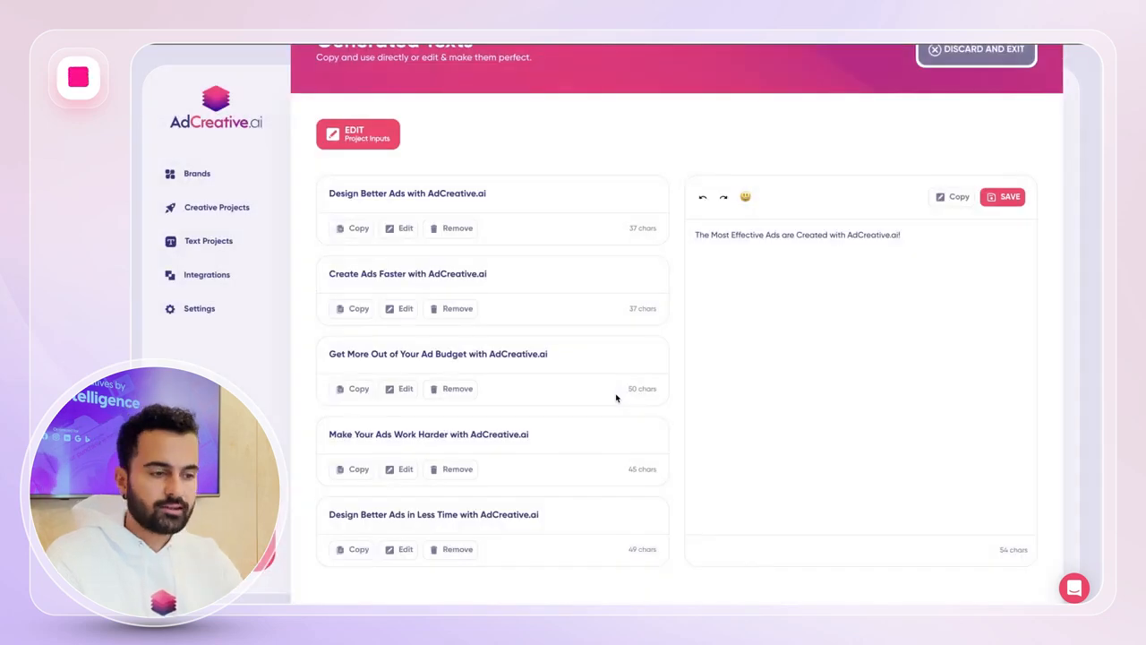
Copy the generated "Design Better Ads with AdCreative.ai" and "Get More Out of Your Ad Budget with AdCreative.ai" into the first two Google Ads long headlines.
{"action": "left_click", "coordinate": [357, 228]}
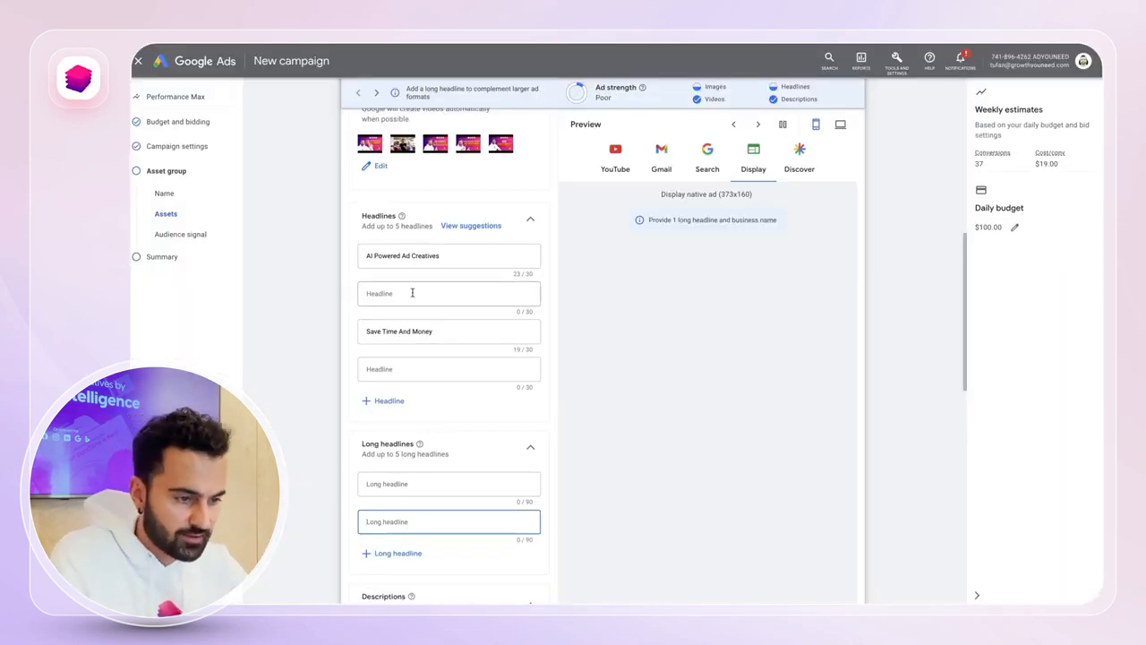
{"action": "left_click", "coordinate": [387, 483]}
{"action": "key", "text": "ctrl+v"}
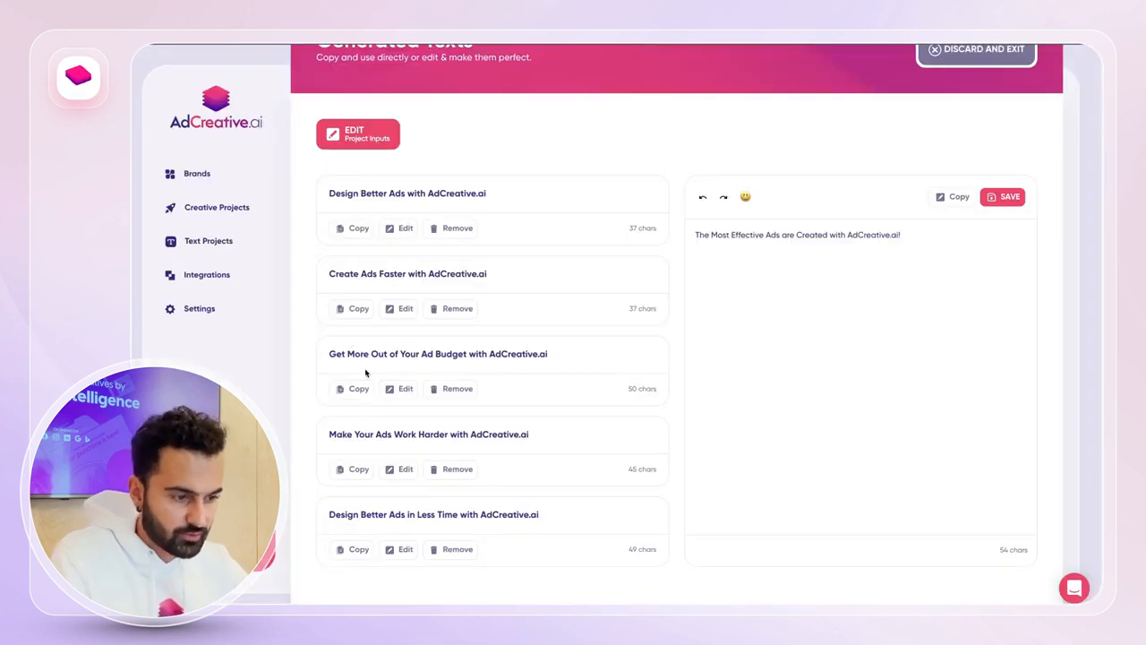
{"action": "left_click", "coordinate": [354, 390]}
{"action": "left_click_drag", "start_coordinate": [348, 354], "coordinate": [438, 368]}
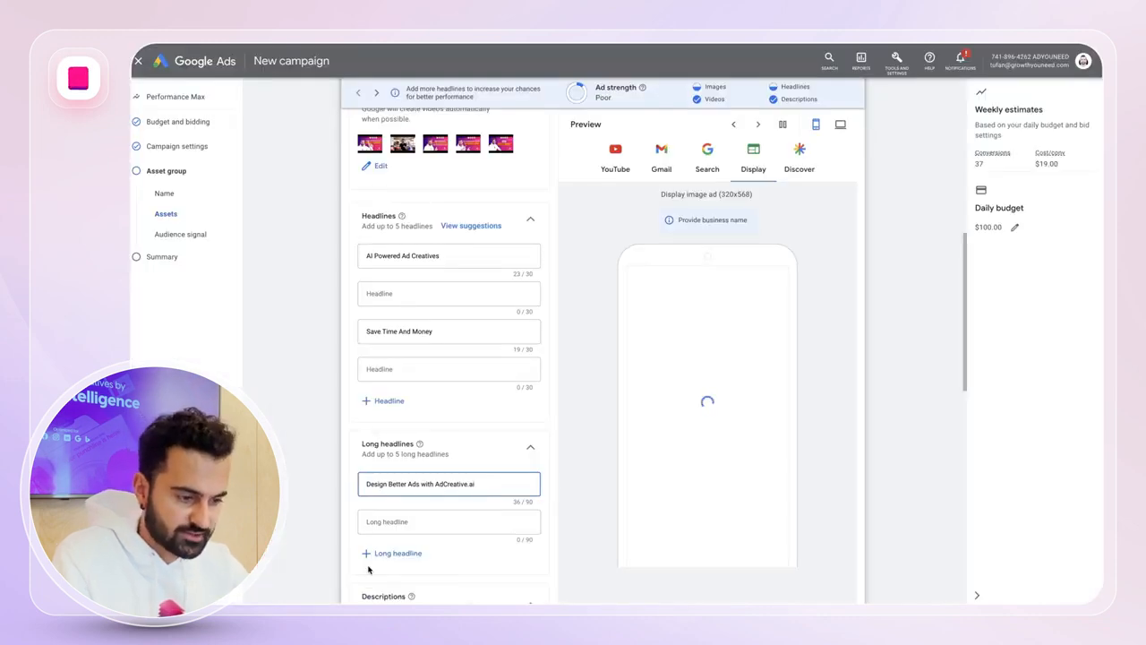
{"action": "left_click", "coordinate": [421, 522]}
{"action": "key", "text": "ctrl+v"}
Add further long headline fields until there are five.
{"action": "left_click", "coordinate": [320, 431]}
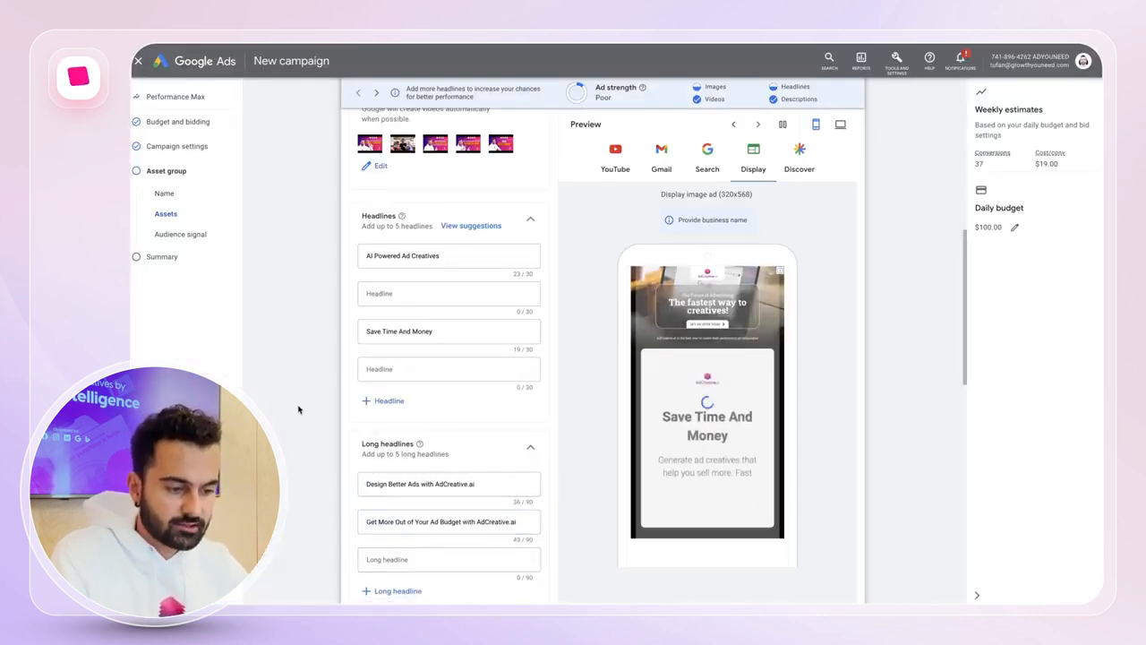
{"action": "scroll", "coordinate": [298, 409], "scroll_direction": "down", "scroll_amount": 1}
{"action": "left_click", "coordinate": [366, 474]}
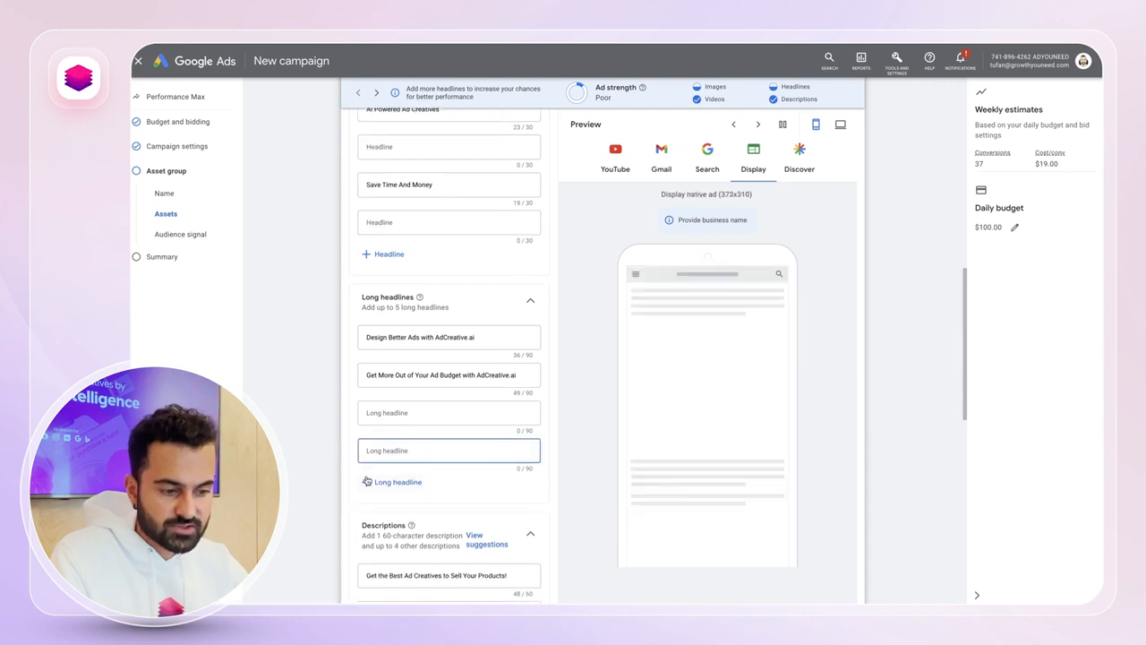
{"action": "left_click", "coordinate": [367, 477]}
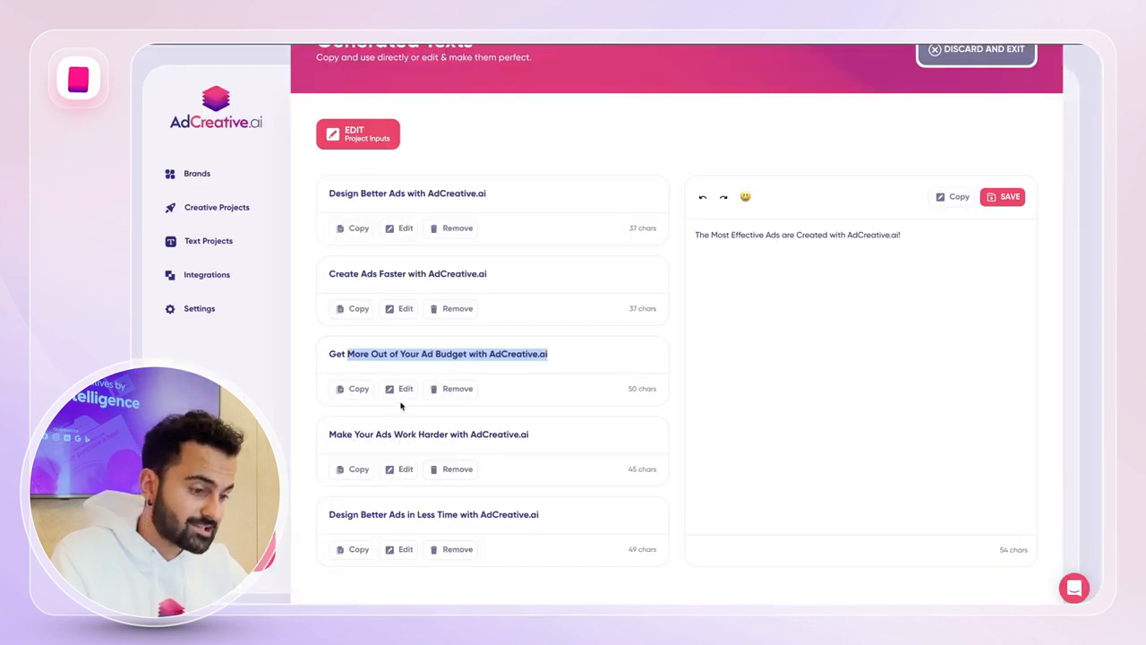
Copy the generated "Make Your Ads Work Harder with AdCreative.ai" and "Design Better Ads in Less Time with AdCreative.ai" into the third and fourth long headlines.
{"action": "left_click", "coordinate": [356, 475]}
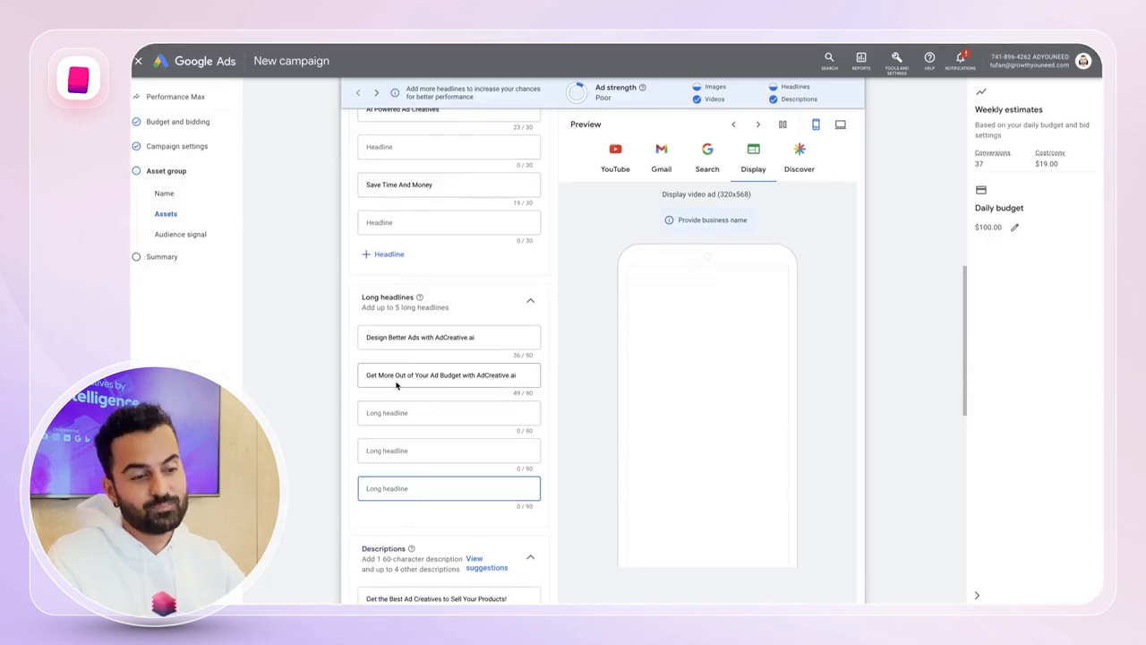
{"action": "left_click", "coordinate": [398, 413]}
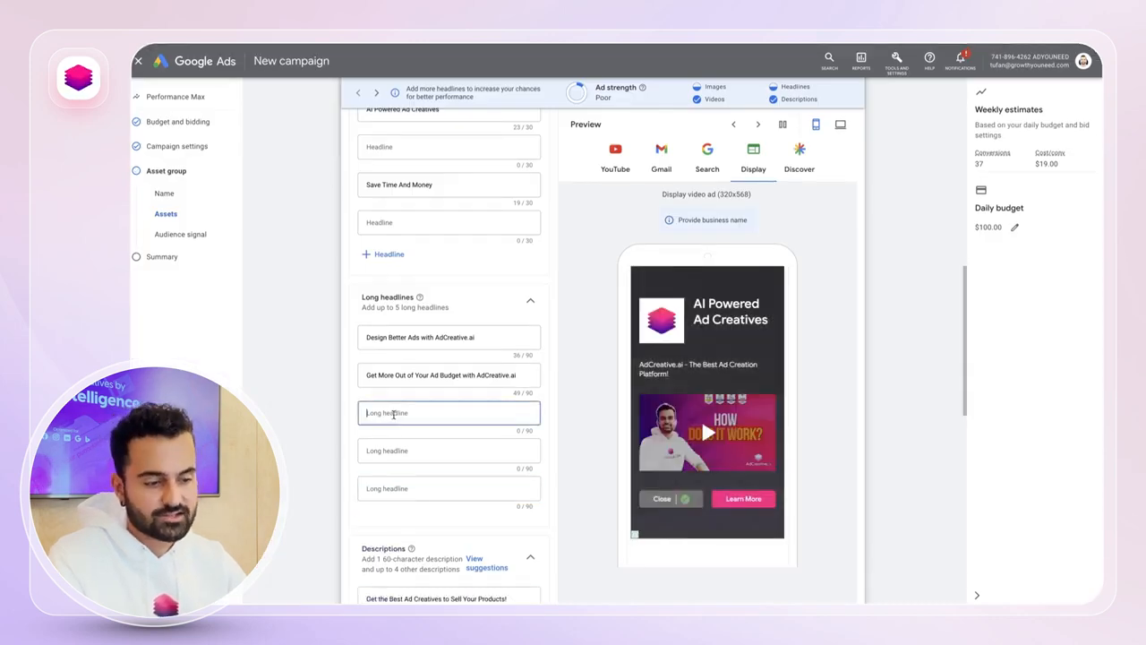
{"action": "key", "text": "ctrl+v"}
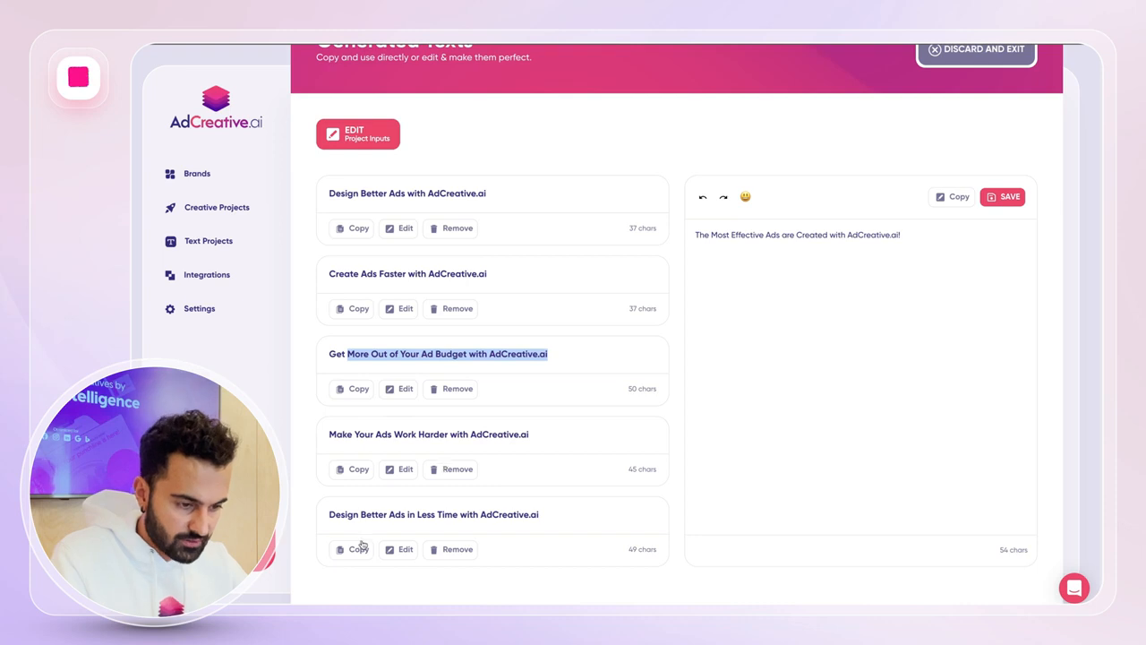
{"action": "left_click", "coordinate": [356, 550]}
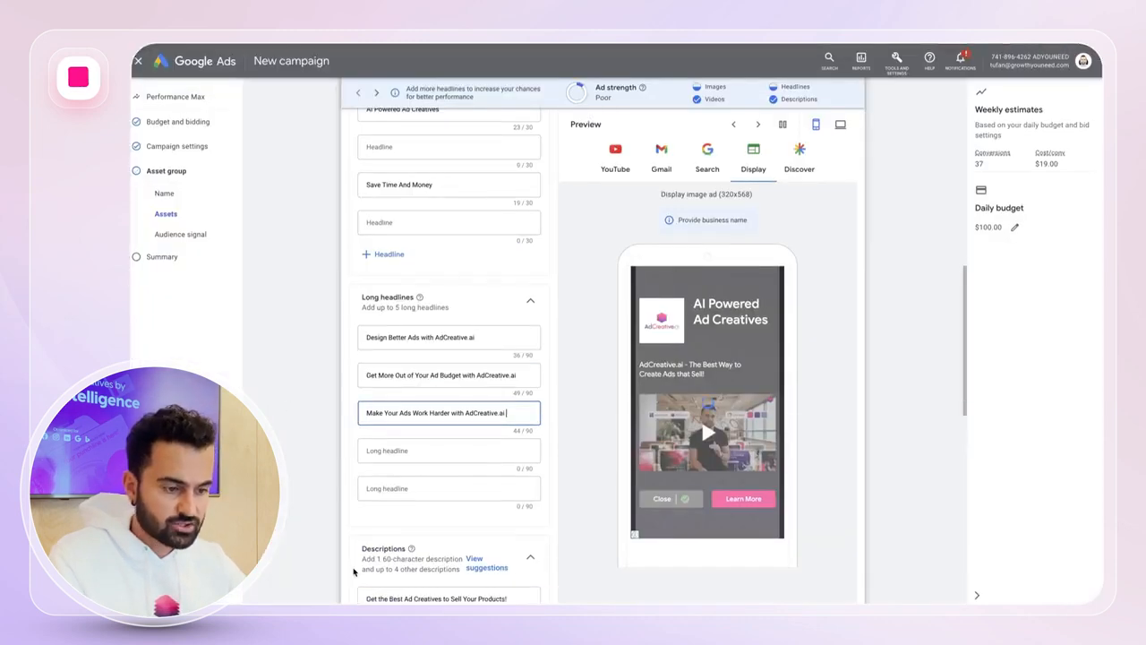
{"action": "left_click", "coordinate": [402, 450]}
{"action": "key", "text": "ctrl+v"}
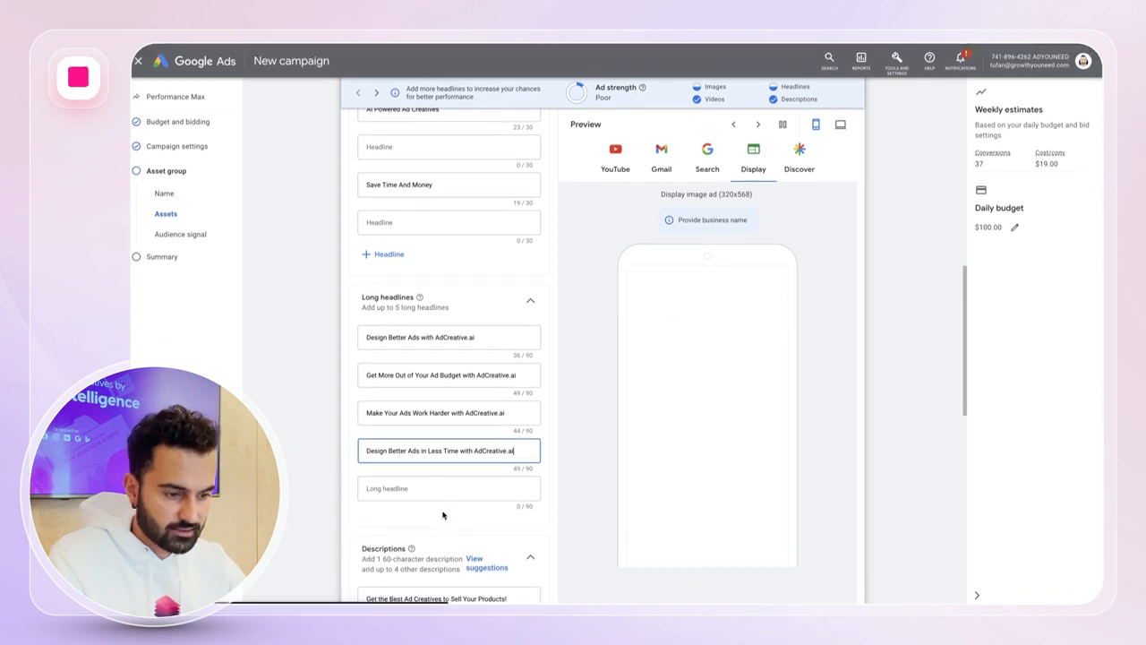
Fill the fifth long headline with the copied last generated text plus a 2, giving "Design Better Ads in Less Time with AdCreative.ai2".
{"action": "left_click", "coordinate": [417, 500]}
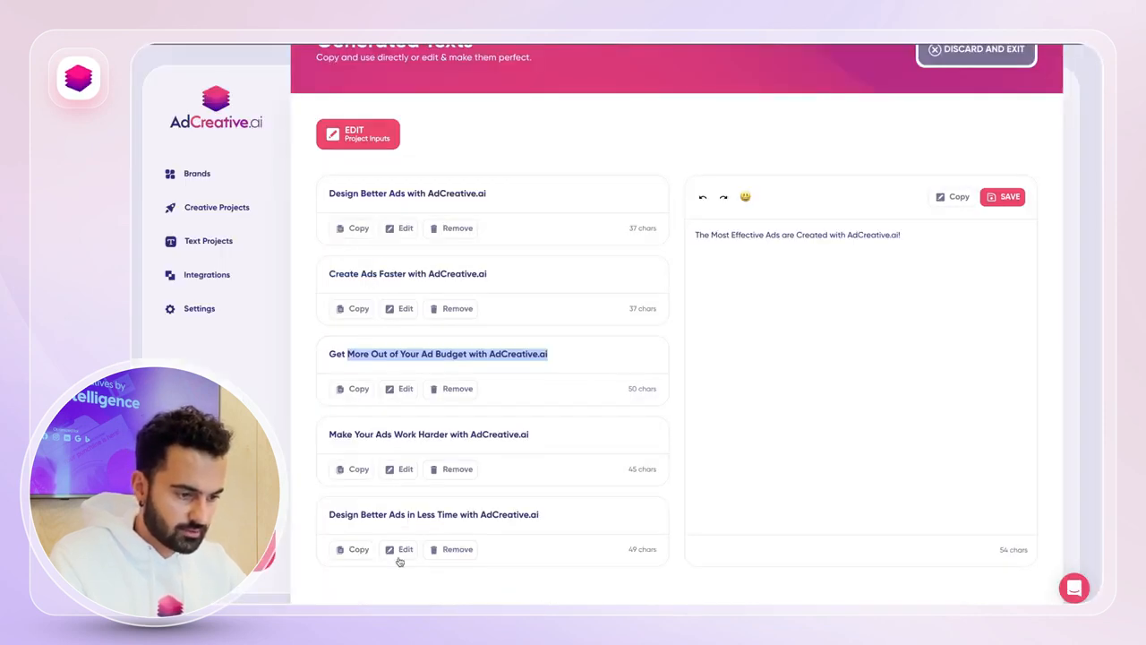
{"action": "left_click", "coordinate": [337, 550]}
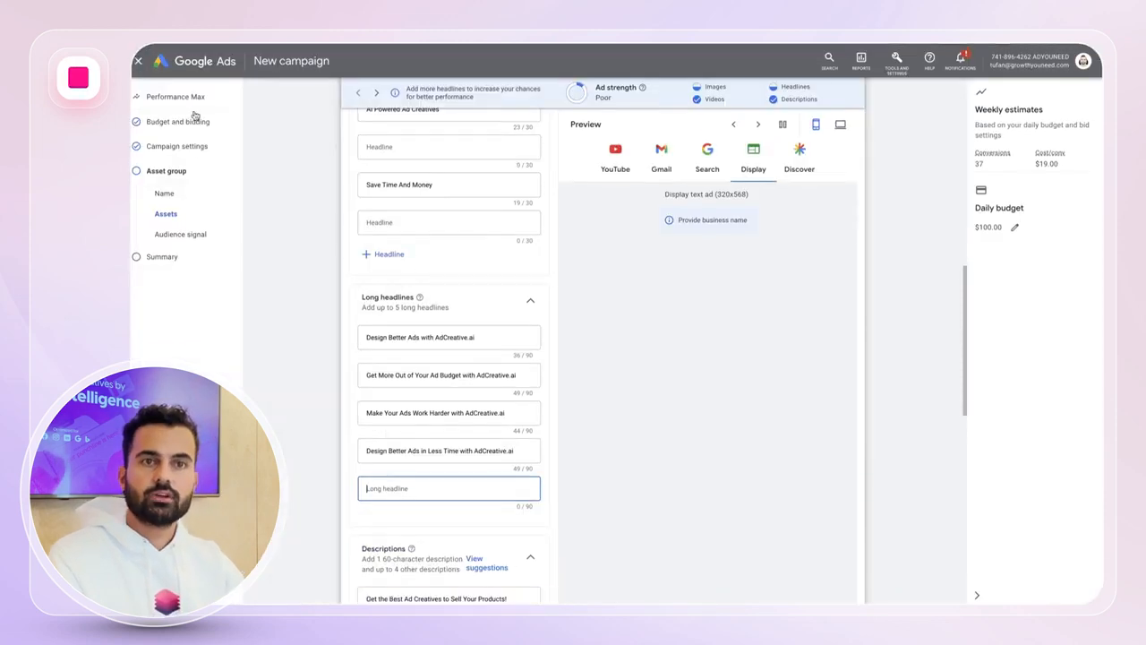
{"action": "key", "text": "ctrl+v"}
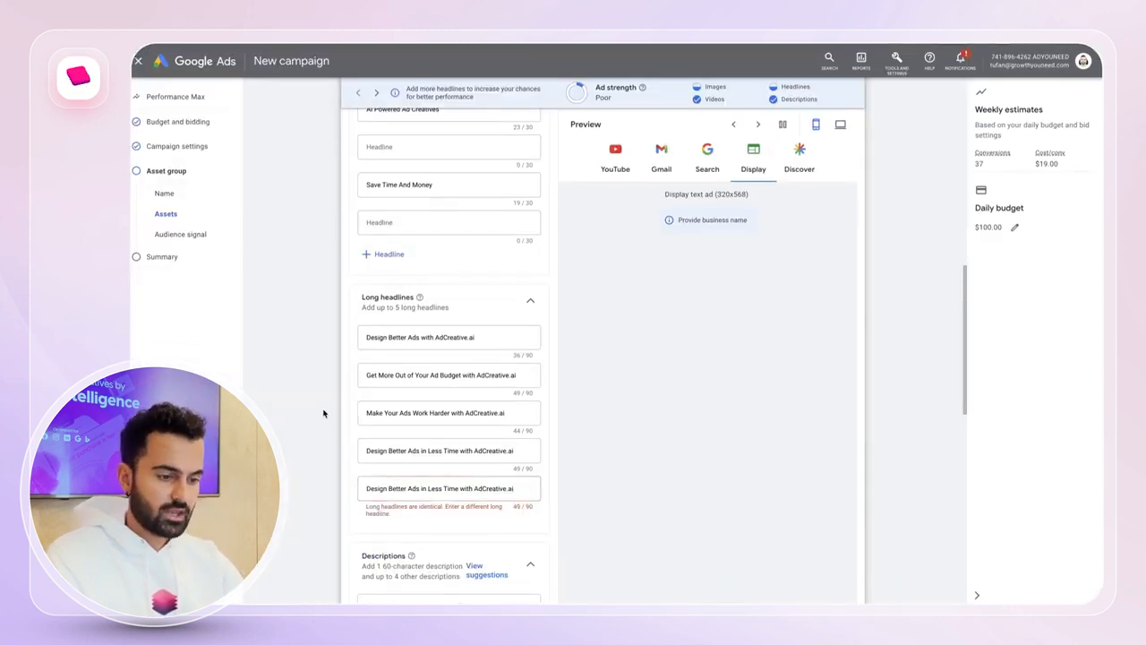
{"action": "left_click", "coordinate": [524, 488]}
{"action": "type", "text": "2"}
Review the asset group's assets, from the logos and videos down to the descriptions, business name and call to action.
{"action": "scroll", "coordinate": [317, 438], "scroll_direction": "up", "scroll_amount": 3}
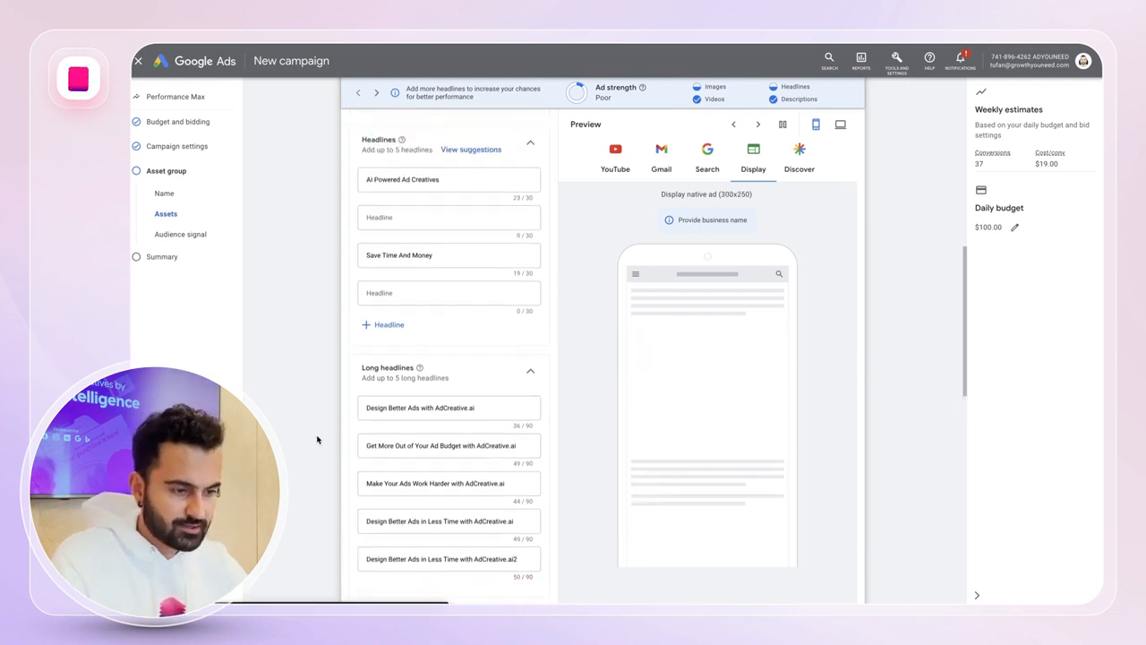
{"action": "scroll", "coordinate": [317, 439], "scroll_direction": "up", "scroll_amount": 2}
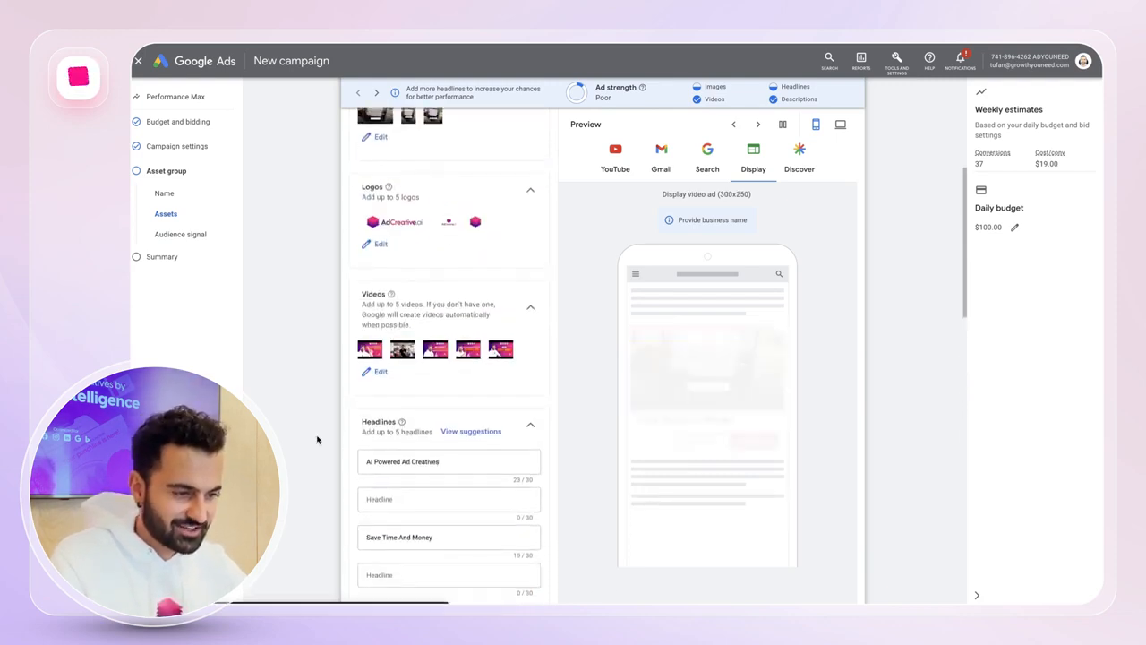
{"action": "scroll", "coordinate": [317, 439], "scroll_direction": "up", "scroll_amount": 2}
{"action": "scroll", "coordinate": [317, 439], "scroll_direction": "down", "scroll_amount": 4}
{"action": "scroll", "coordinate": [317, 439], "scroll_direction": "down", "scroll_amount": 7}
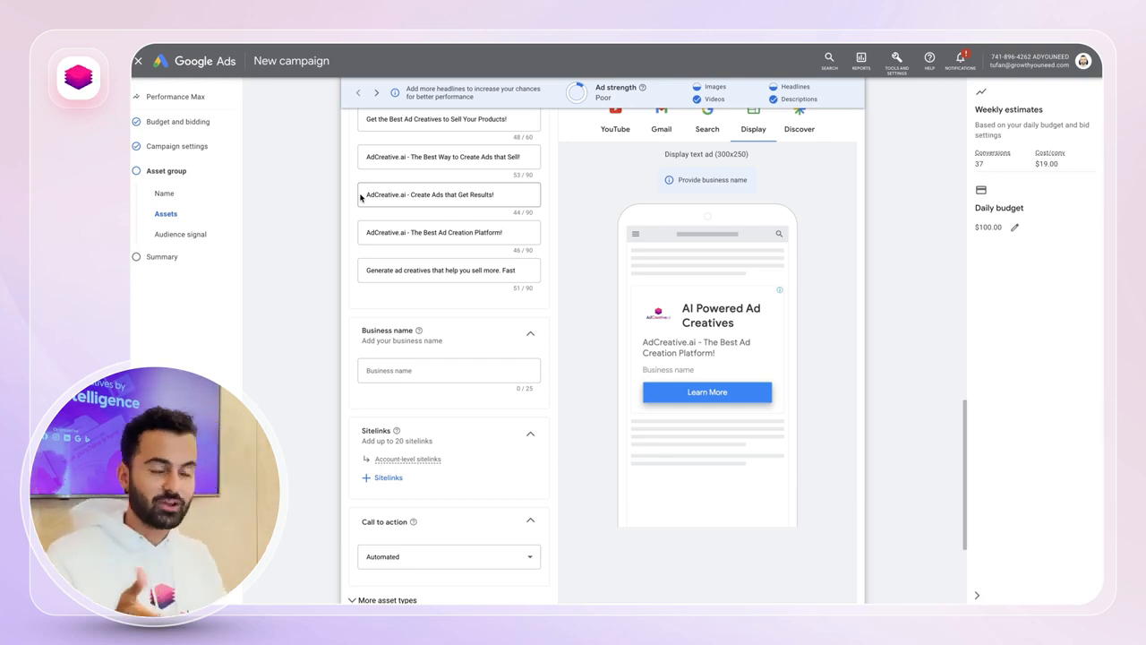
Set the asset group's call to action to Sign up.
{"action": "scroll", "coordinate": [304, 317], "scroll_direction": "down", "scroll_amount": 3}
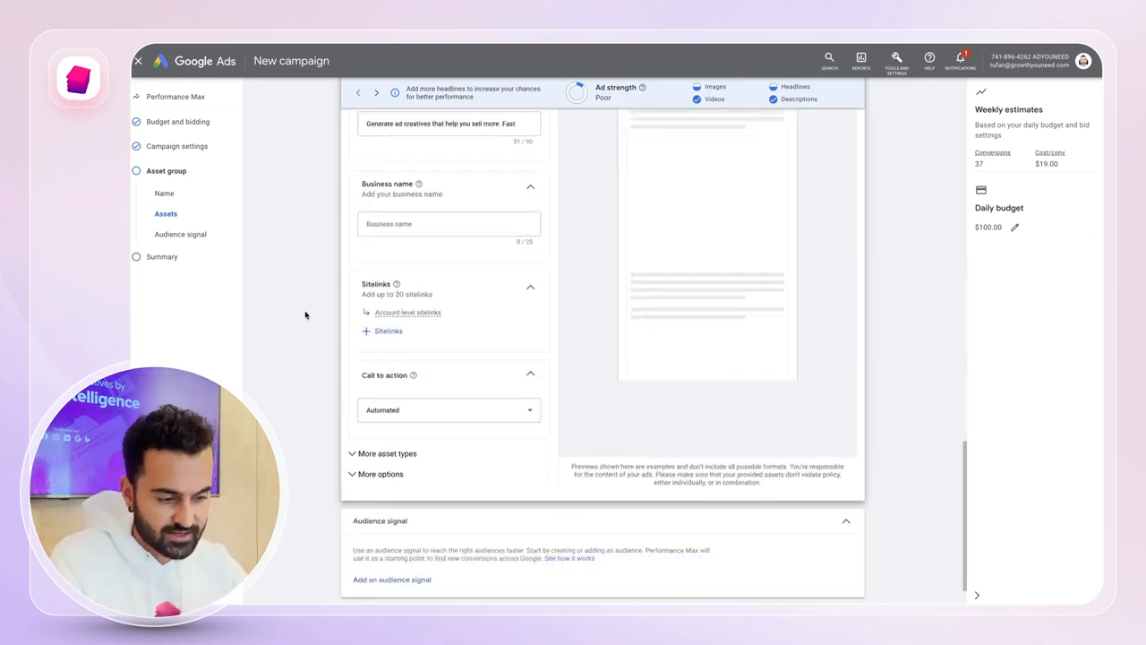
{"action": "left_click", "coordinate": [420, 408]}
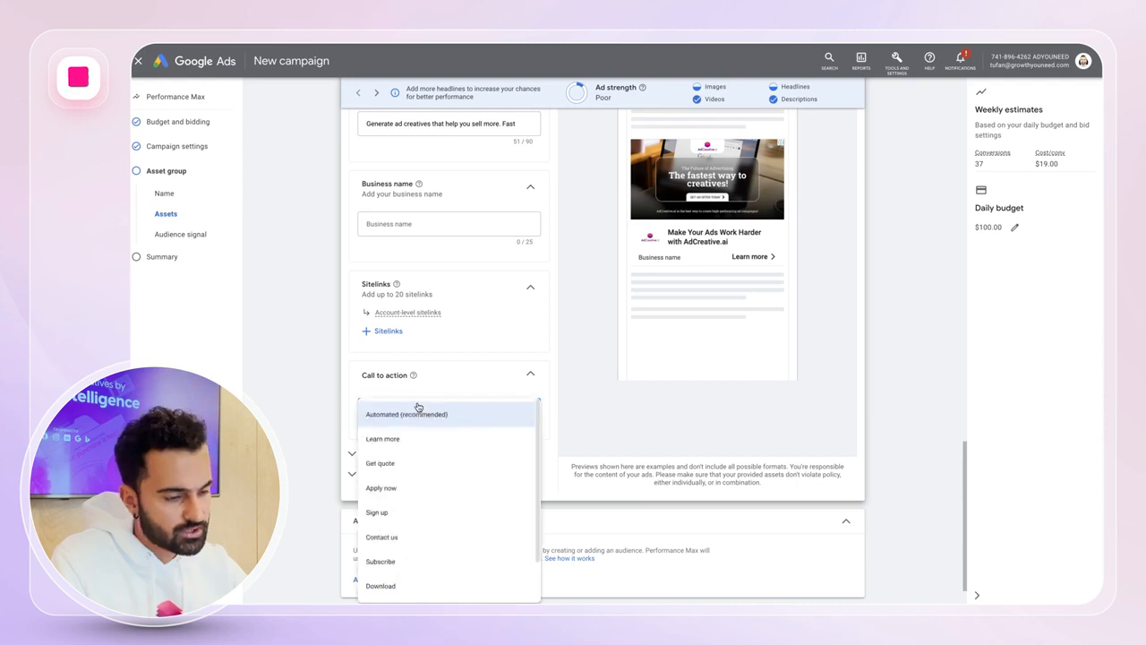
{"action": "scroll", "coordinate": [399, 420], "scroll_direction": "down", "scroll_amount": 2}
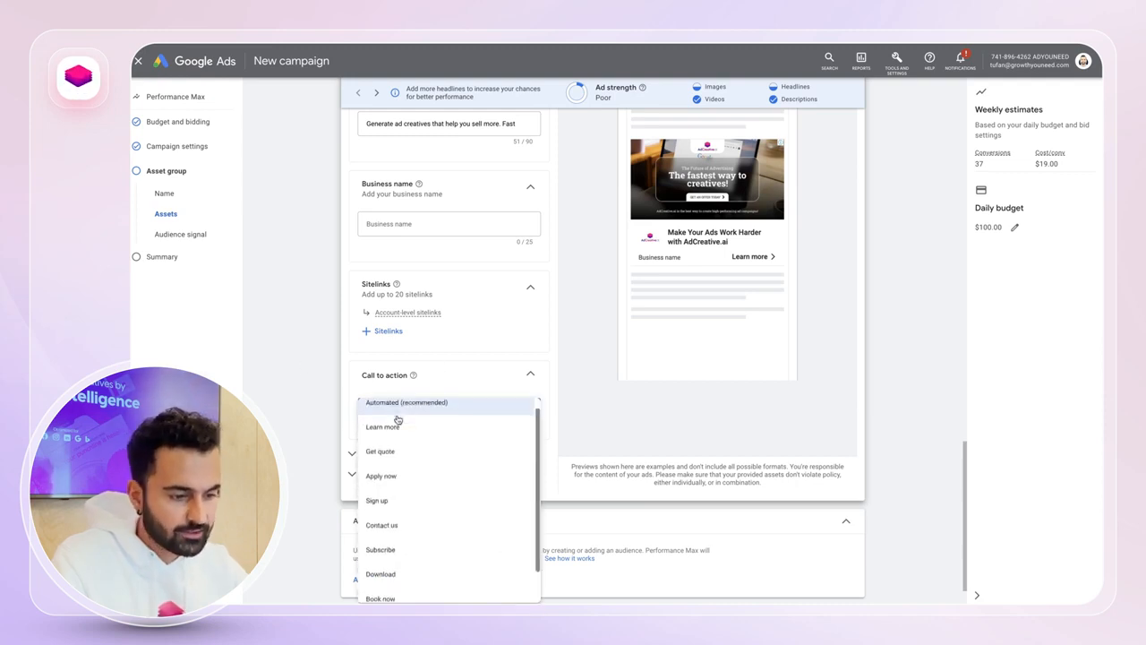
{"action": "left_click", "coordinate": [384, 480]}
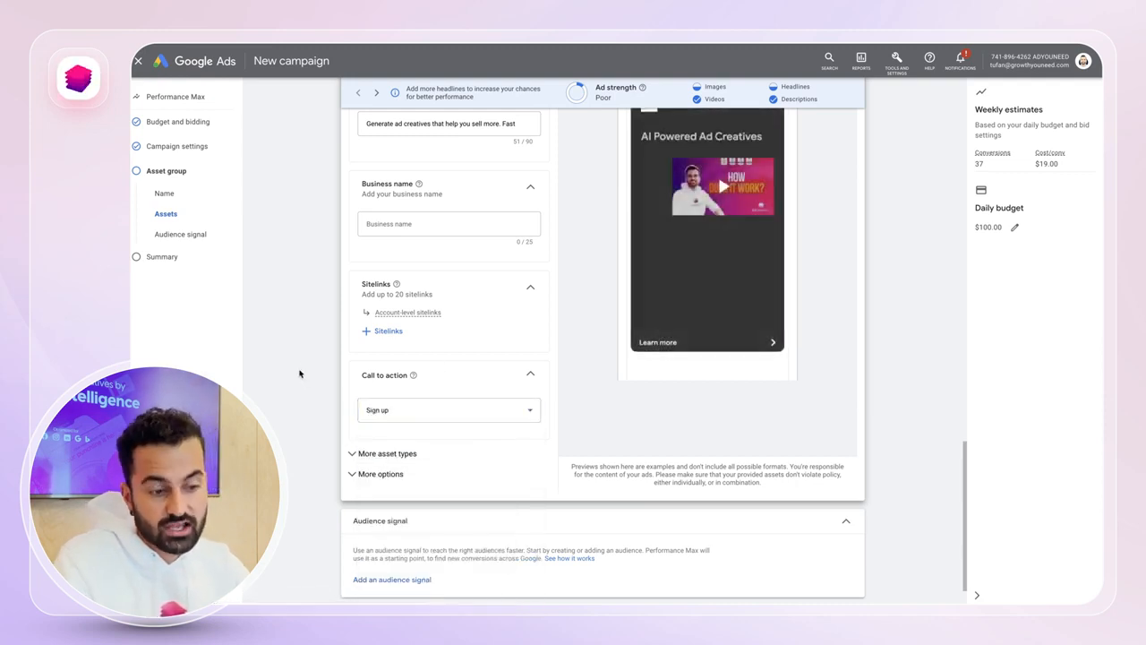
Add the first listed "25% off any package" promotion to the campaign and preview the Search ad.
{"action": "left_click", "coordinate": [354, 454]}
{"action": "scroll", "coordinate": [295, 411], "scroll_direction": "down", "scroll_amount": 2}
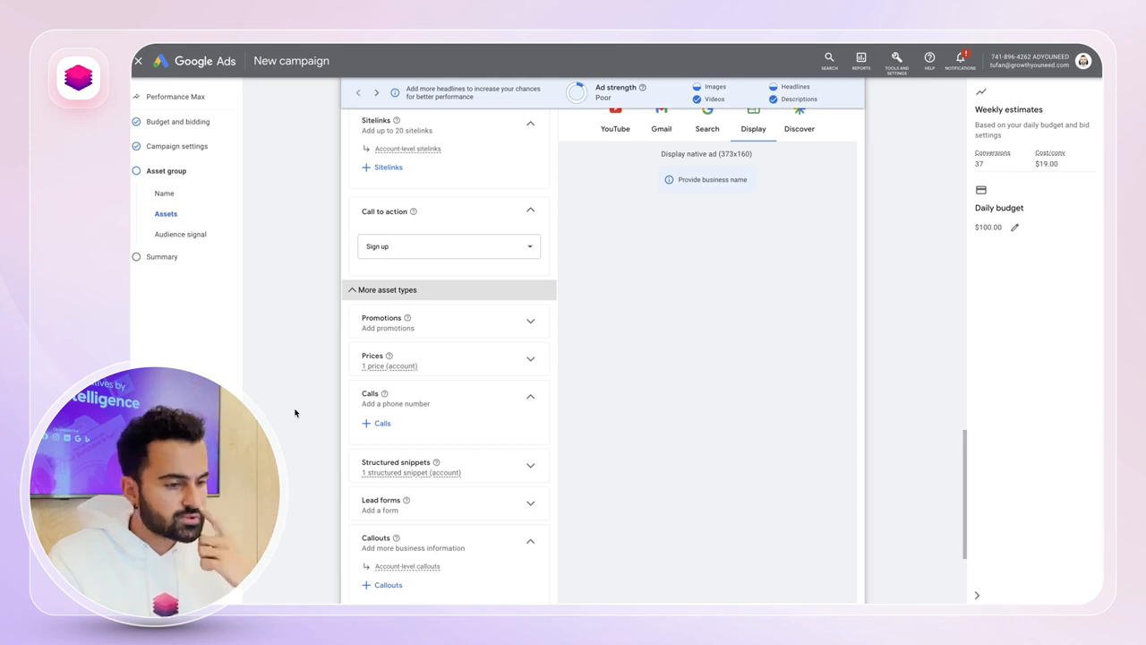
{"action": "left_click", "coordinate": [380, 324]}
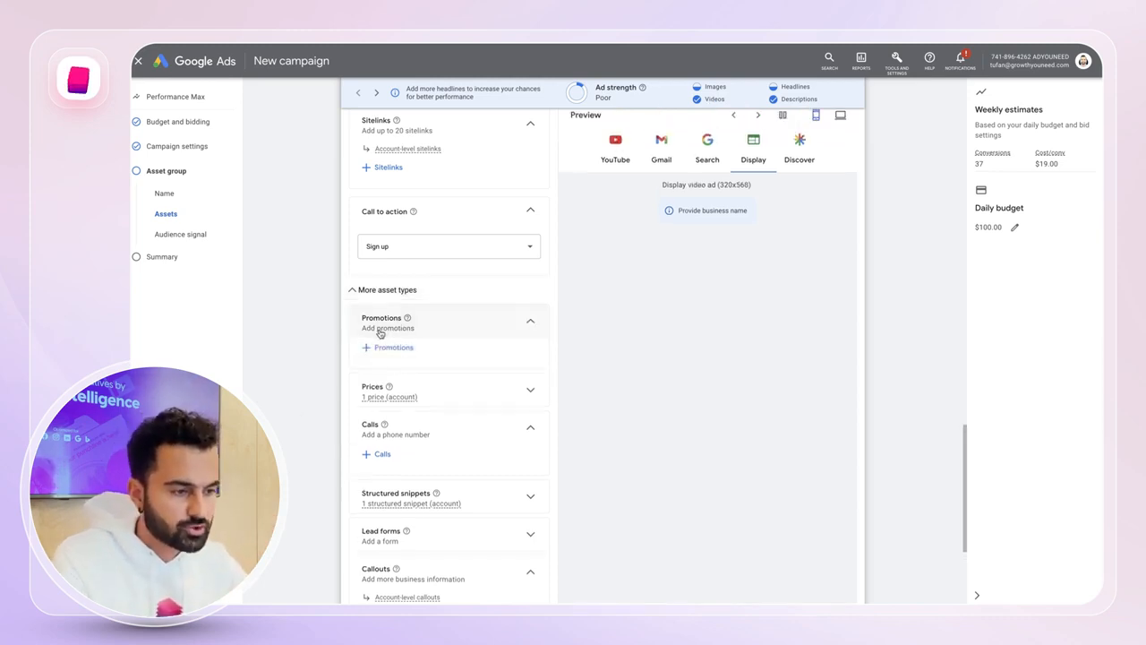
{"action": "left_click", "coordinate": [385, 346]}
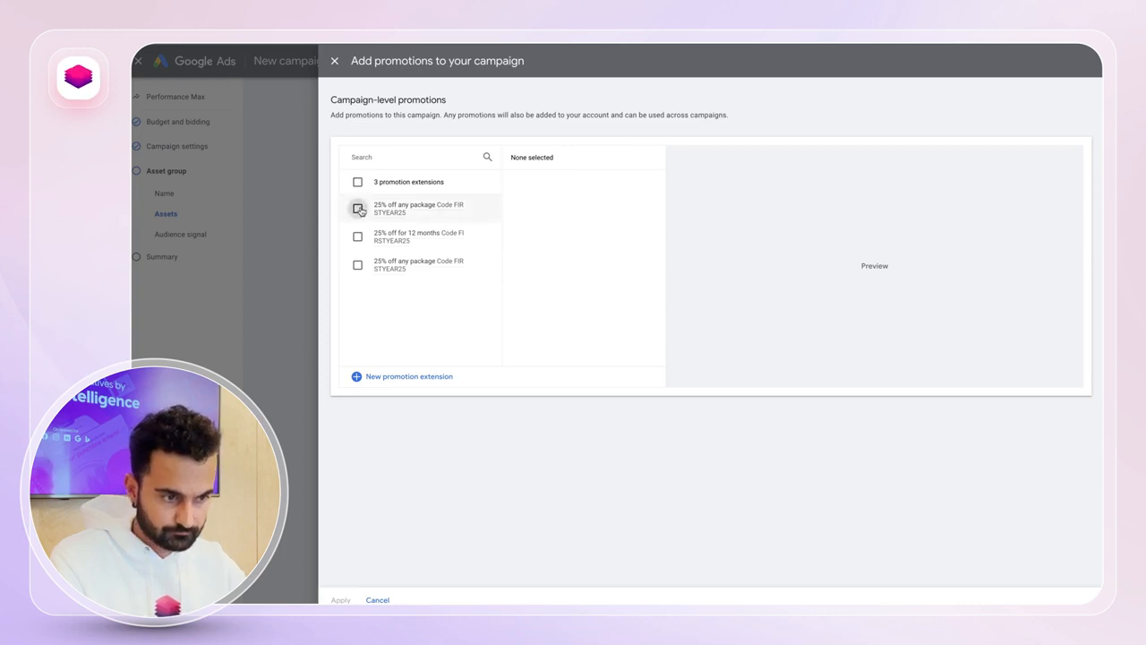
{"action": "left_click", "coordinate": [358, 209]}
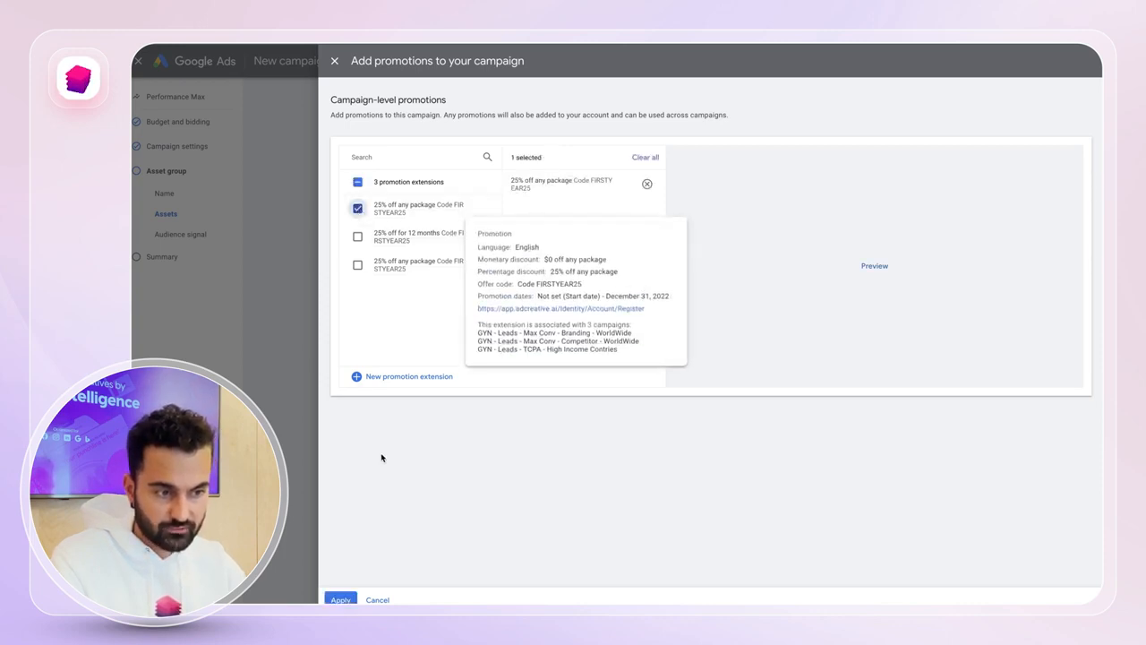
{"action": "left_click", "coordinate": [340, 599]}
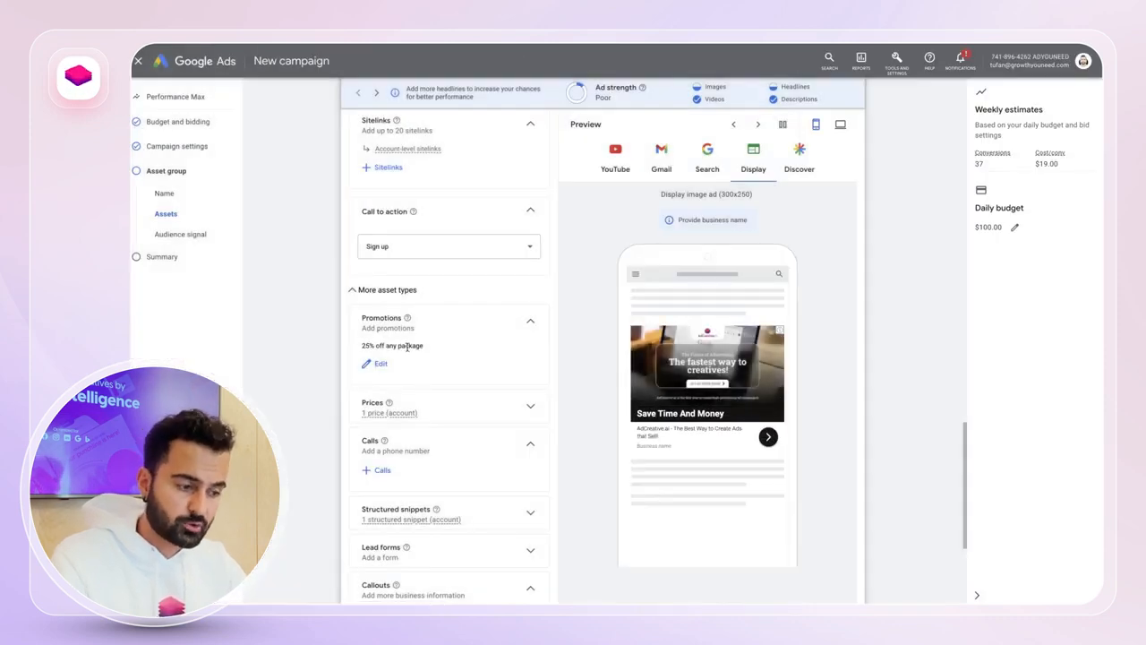
{"action": "scroll", "coordinate": [376, 356], "scroll_direction": "down", "scroll_amount": 1}
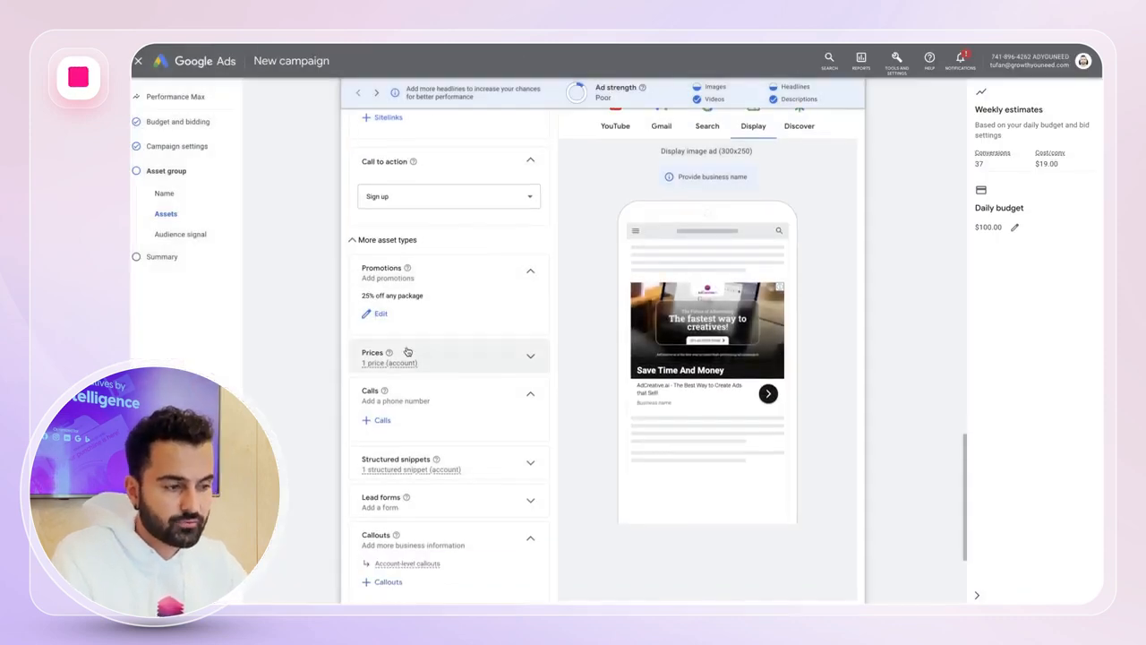
{"action": "left_click", "coordinate": [704, 126]}
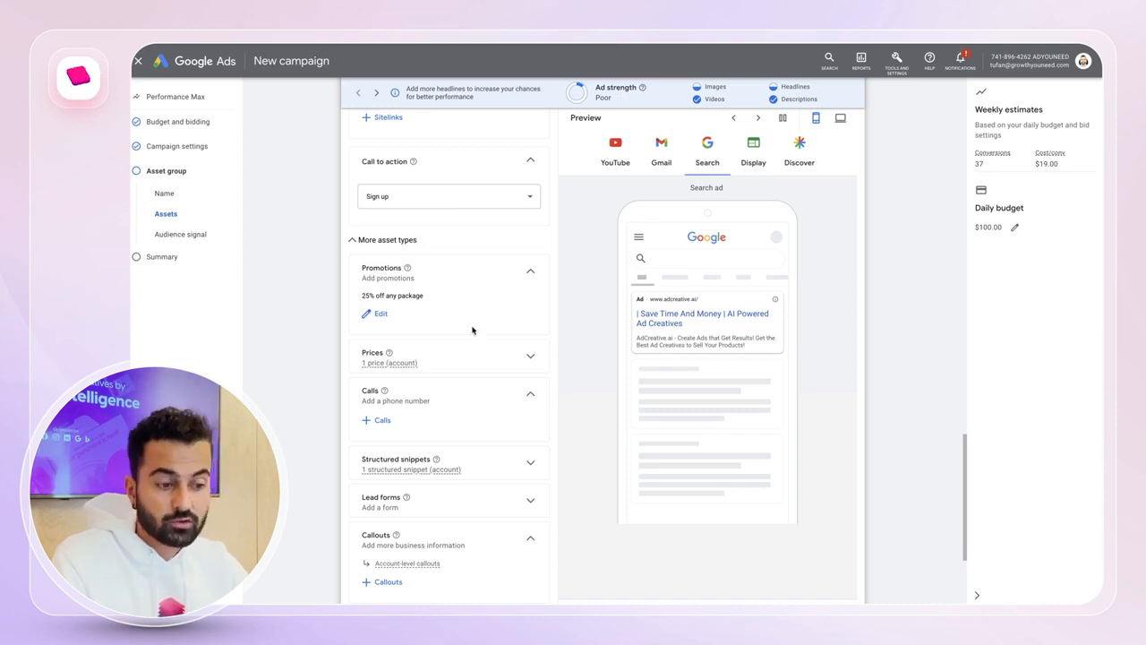
Add the existing price extension set with Starter Package at $29.00/mo and Premium Package at $59.00/mo to the campaign.
{"action": "scroll", "coordinate": [472, 331], "scroll_direction": "down", "scroll_amount": 1}
{"action": "left_click", "coordinate": [396, 317]}
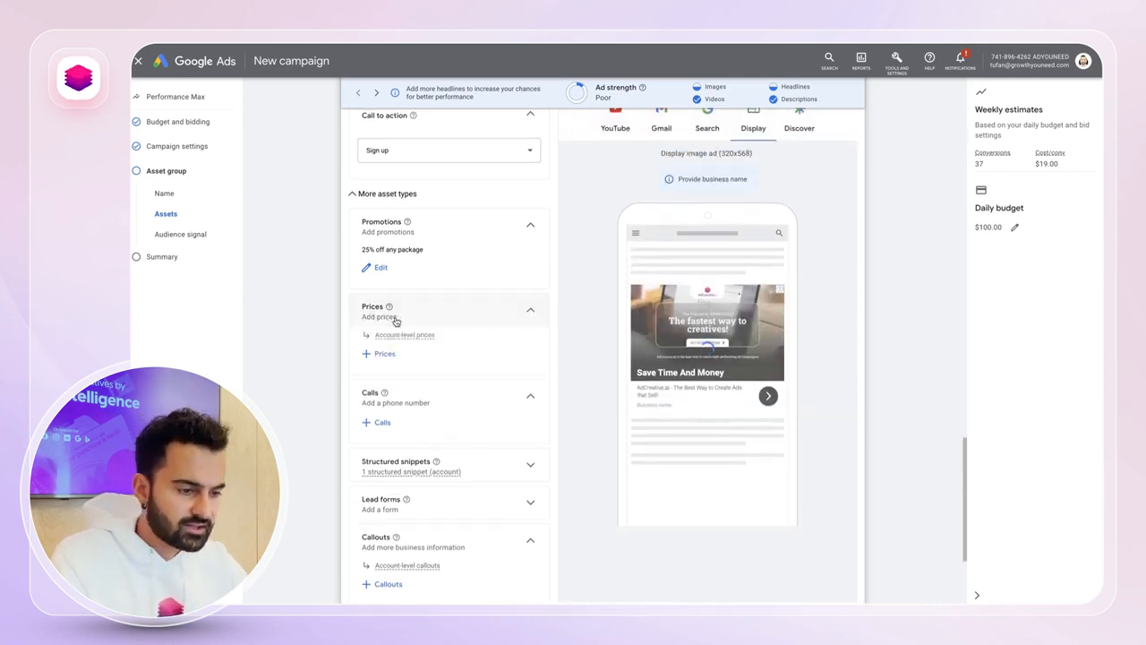
{"action": "left_click", "coordinate": [386, 353]}
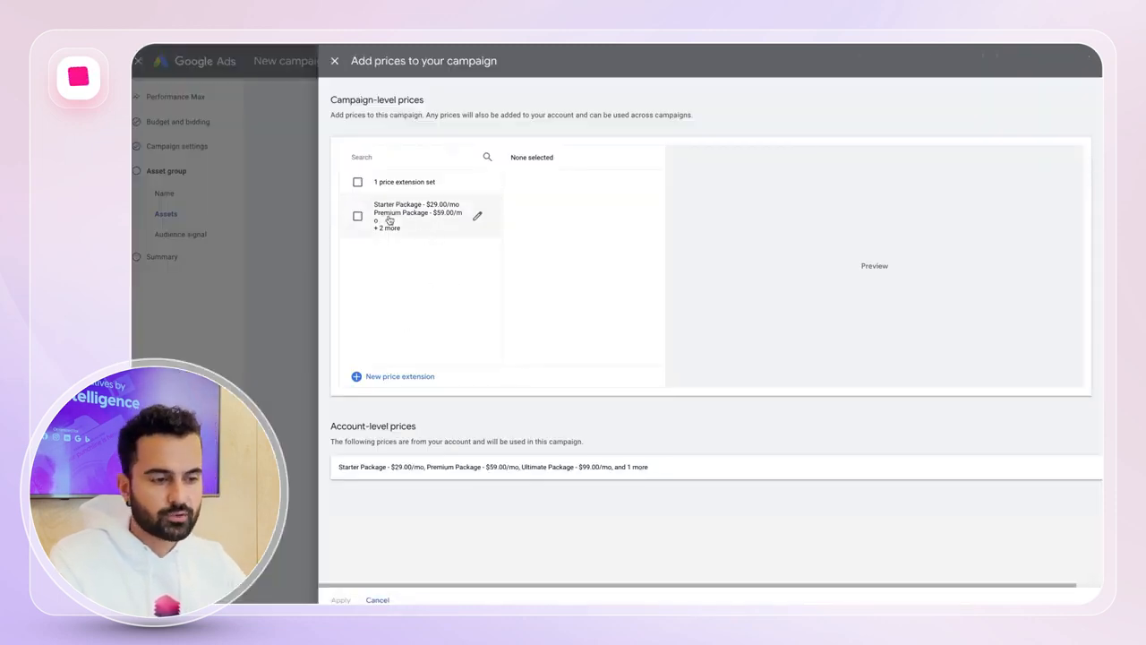
{"action": "left_click", "coordinate": [357, 216]}
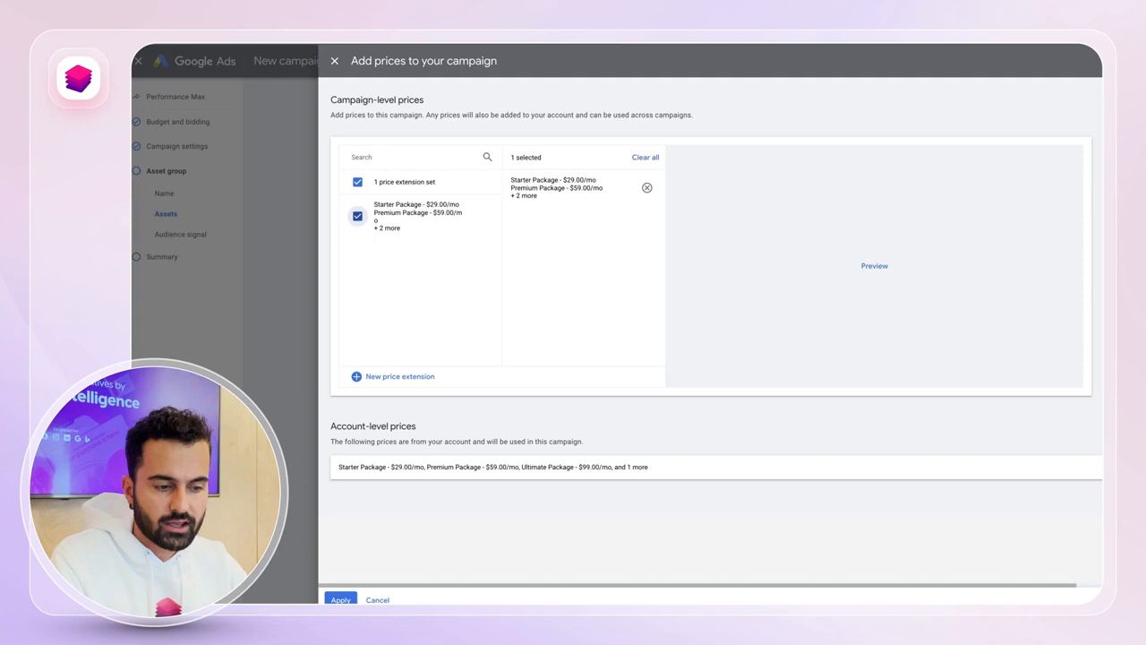
{"action": "left_click", "coordinate": [341, 598]}
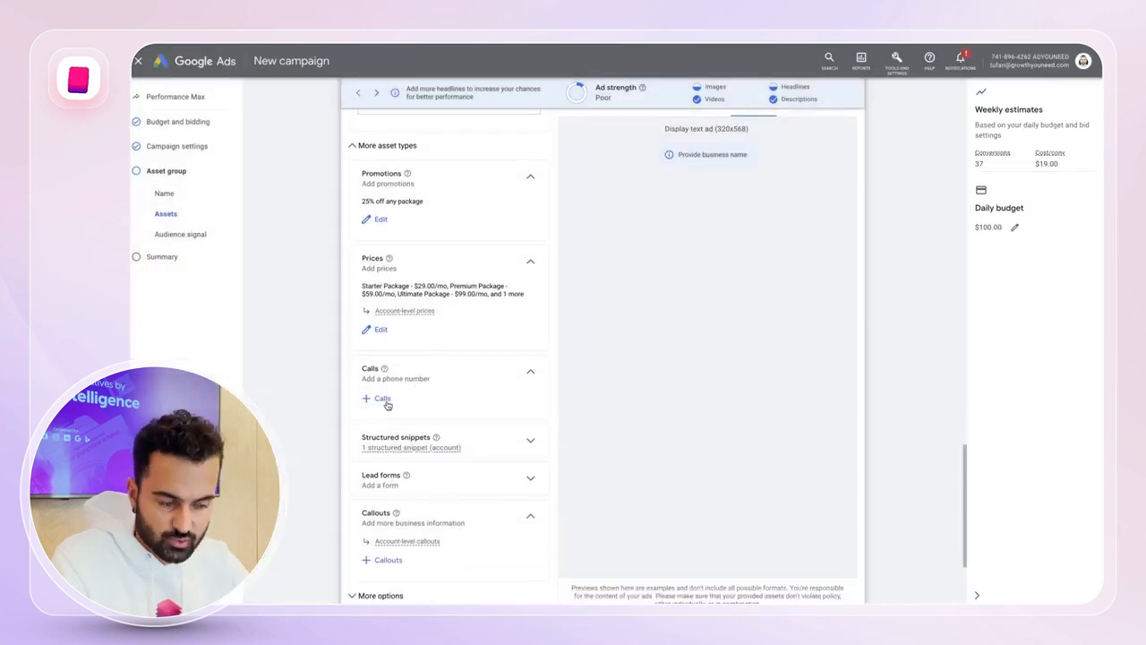
Skip adding a call extension and add the existing Types structured snippet with "Artificial Intelligence, Super Scalable, Platform Integrations" to the campaign.
{"action": "left_click", "coordinate": [382, 398]}
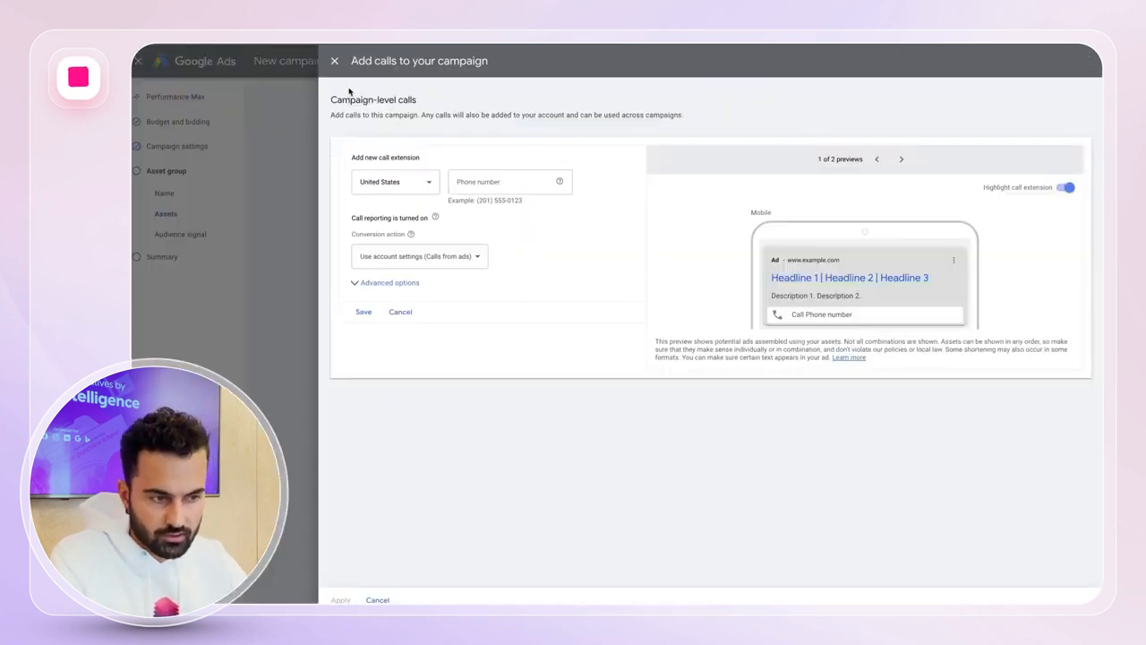
{"action": "left_click", "coordinate": [337, 61]}
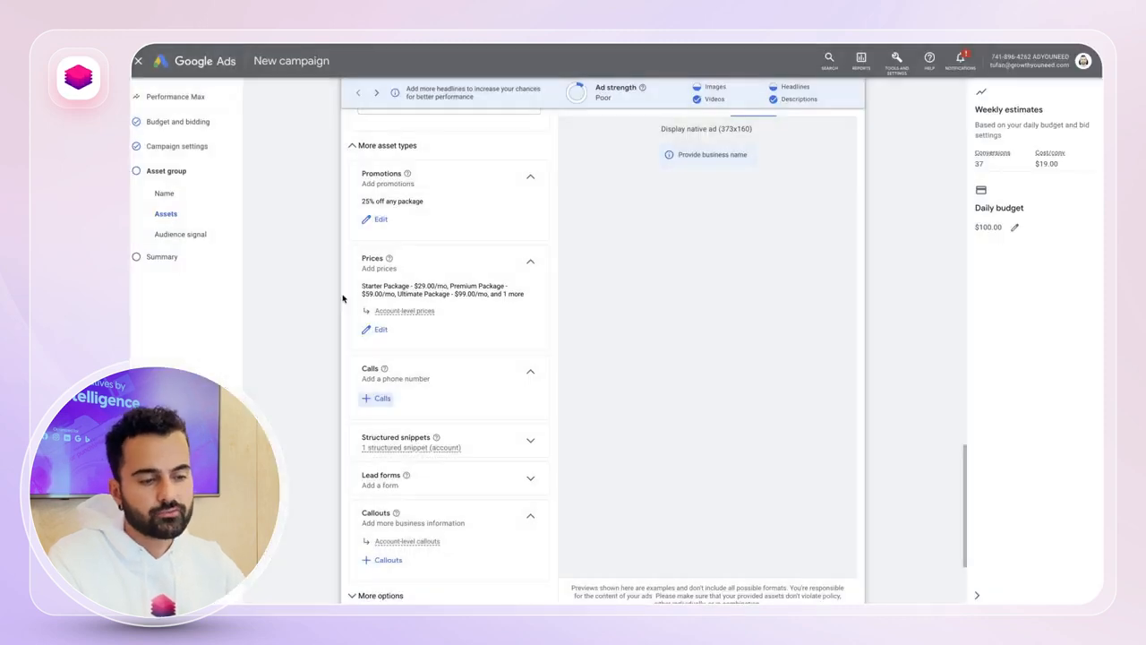
{"action": "scroll", "coordinate": [343, 297], "scroll_direction": "down", "scroll_amount": 2}
{"action": "left_click", "coordinate": [389, 329]}
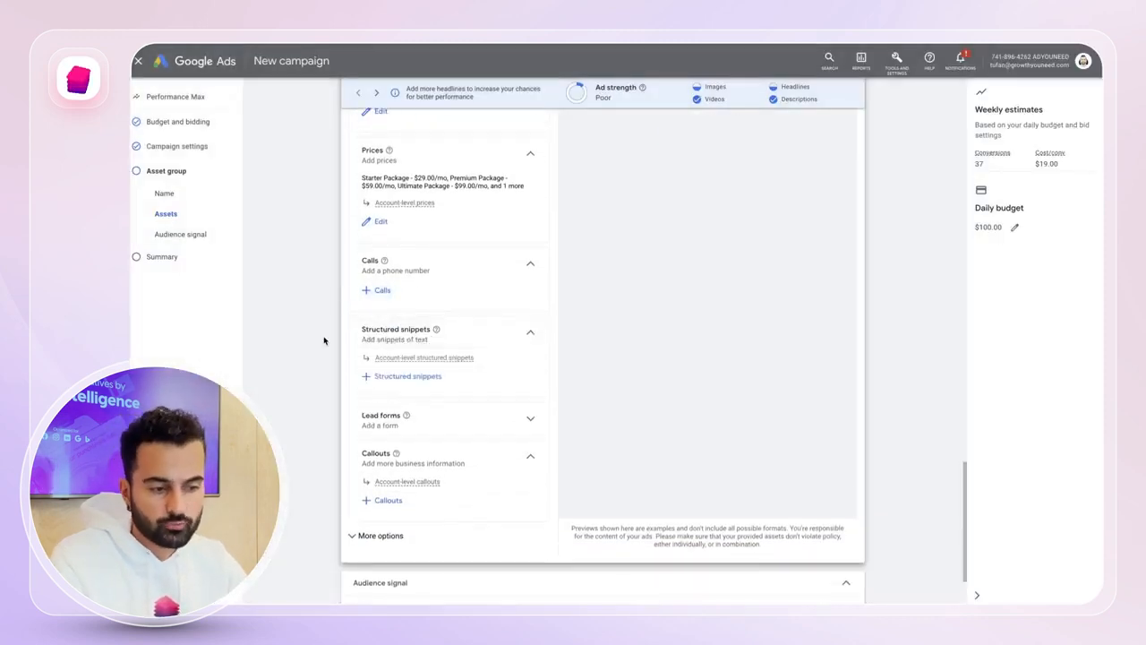
{"action": "mouse_move", "coordinate": [405, 330]}
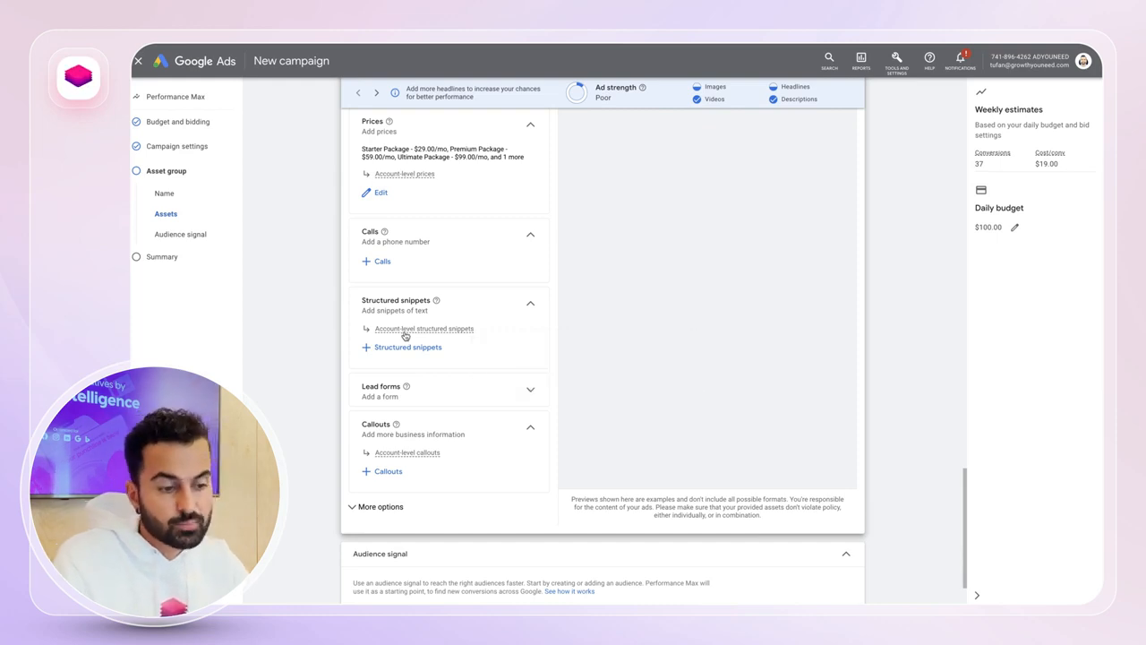
{"action": "left_click", "coordinate": [402, 348]}
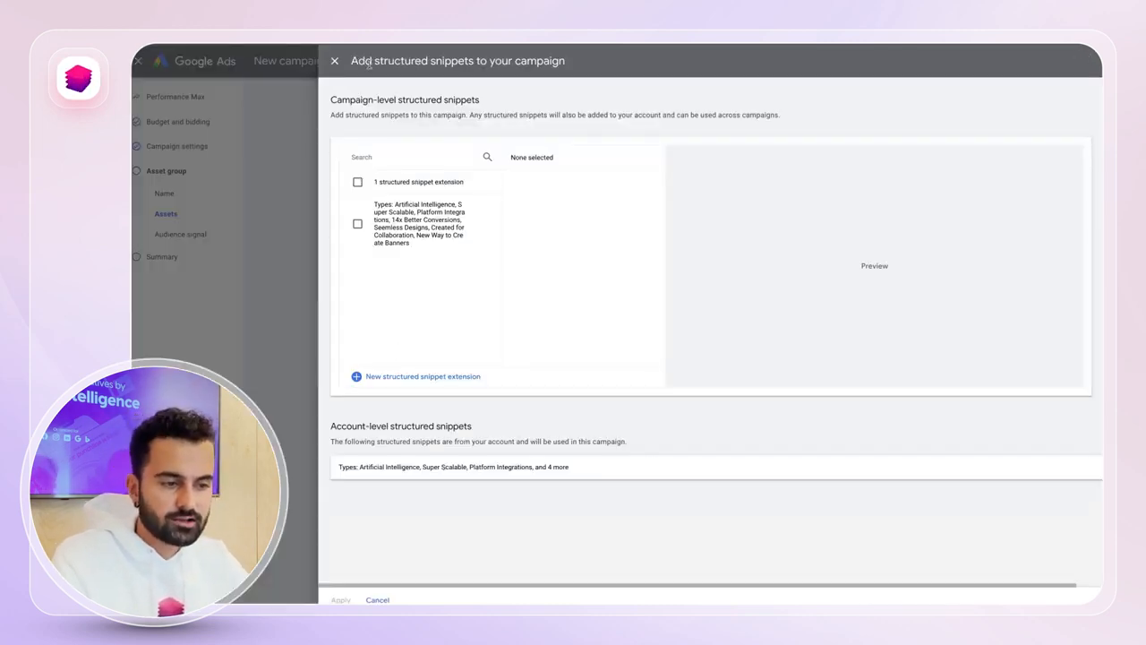
{"action": "left_click", "coordinate": [358, 223]}
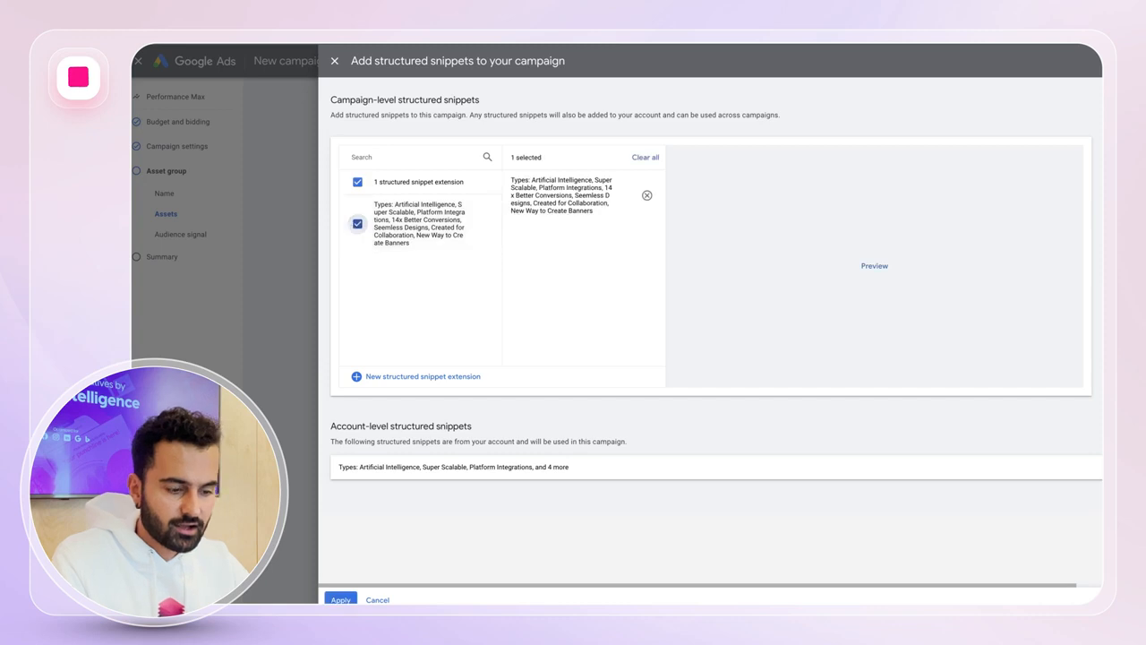
{"action": "left_click", "coordinate": [342, 600]}
Expand the lead forms and add the callouts Save Time&Money, Convert Better and the first $500 Free Ad Credits to the campaign.
{"action": "scroll", "coordinate": [309, 323], "scroll_direction": "down", "scroll_amount": 1}
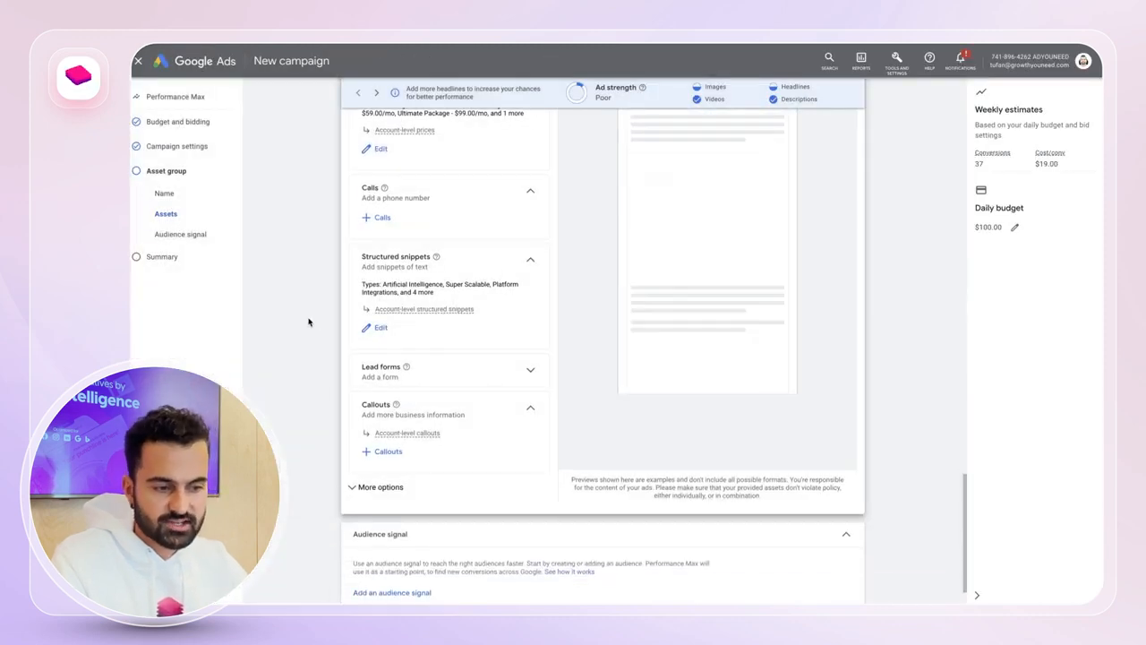
{"action": "left_click", "coordinate": [372, 369]}
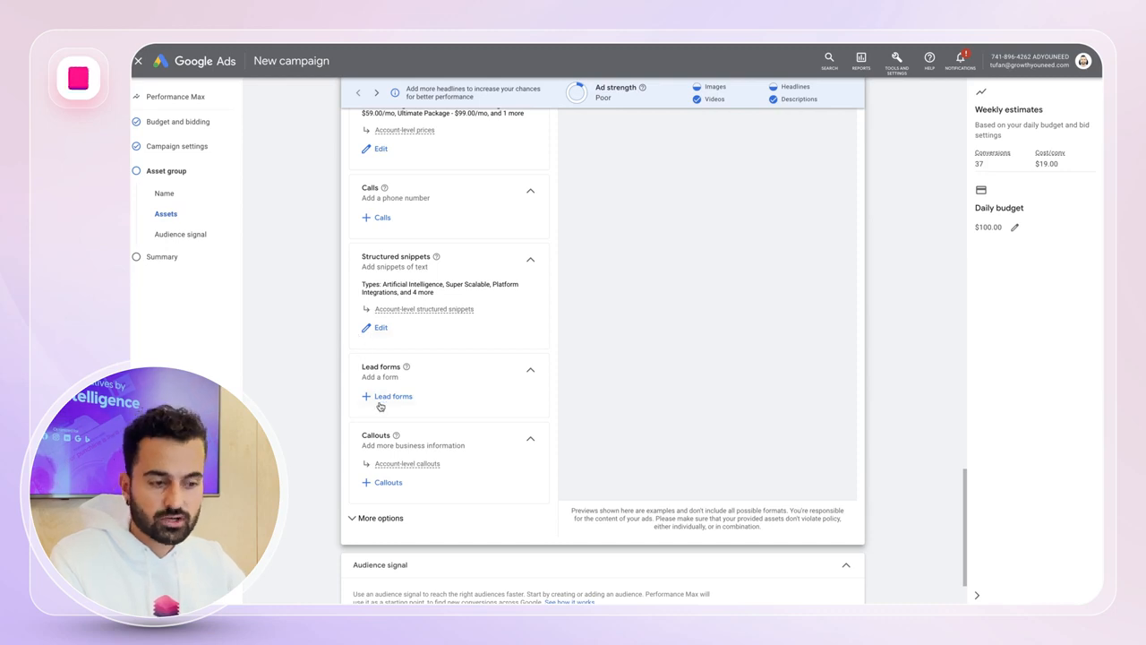
{"action": "scroll", "coordinate": [379, 405], "scroll_direction": "down", "scroll_amount": 2}
{"action": "left_click", "coordinate": [380, 488]}
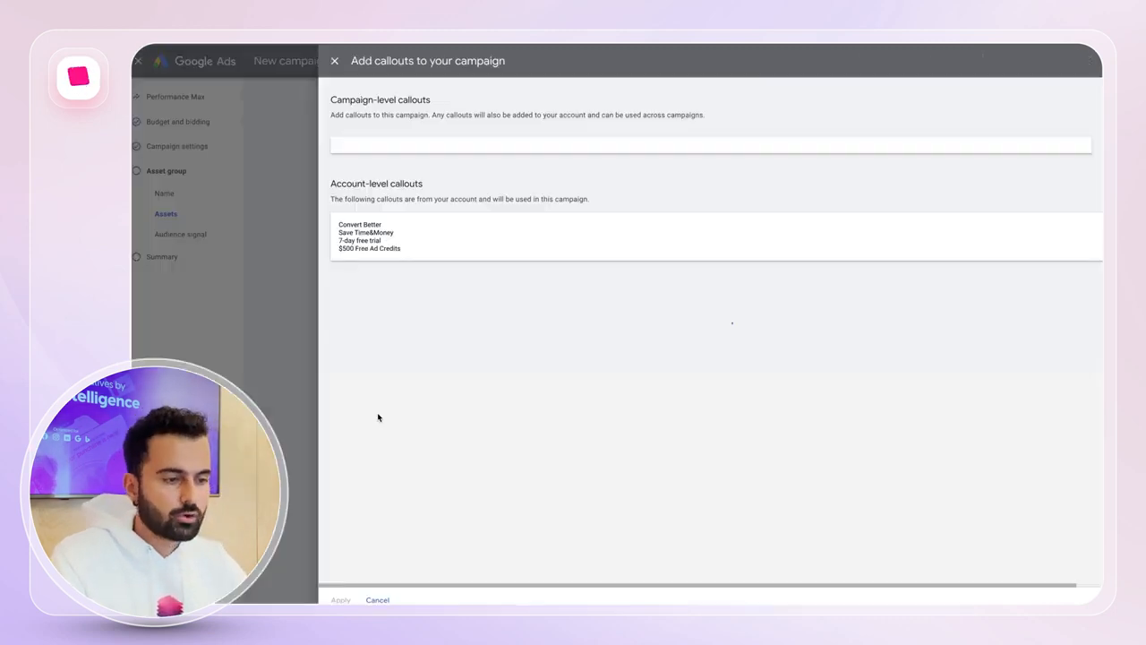
{"action": "left_click", "coordinate": [358, 236]}
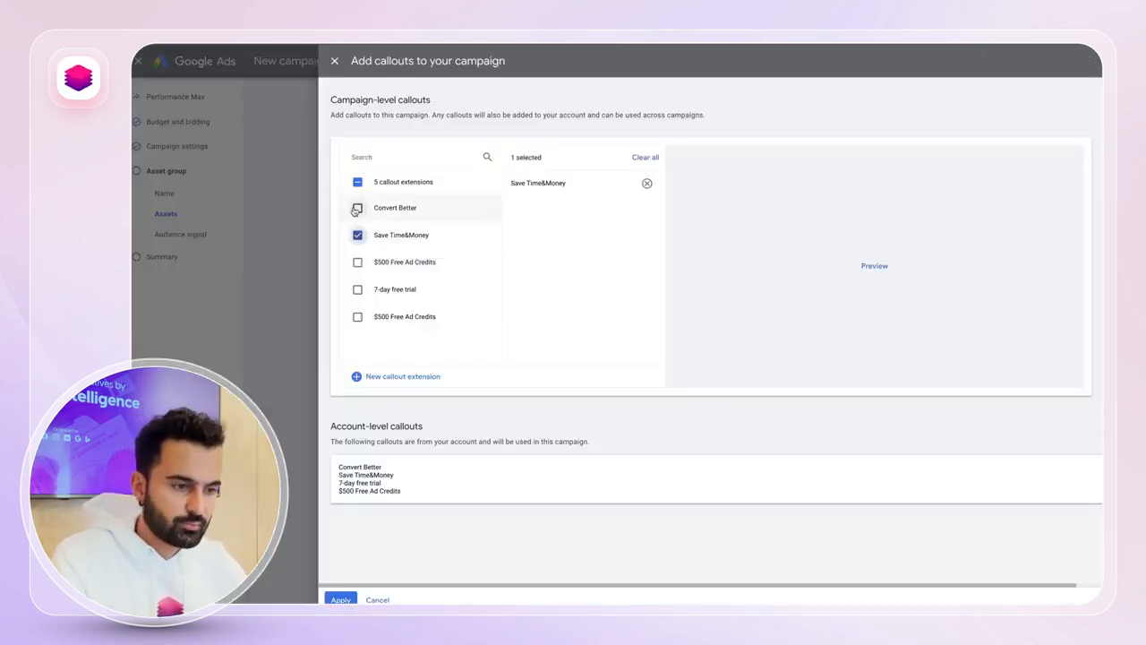
{"action": "left_click", "coordinate": [357, 208]}
{"action": "left_click", "coordinate": [358, 262]}
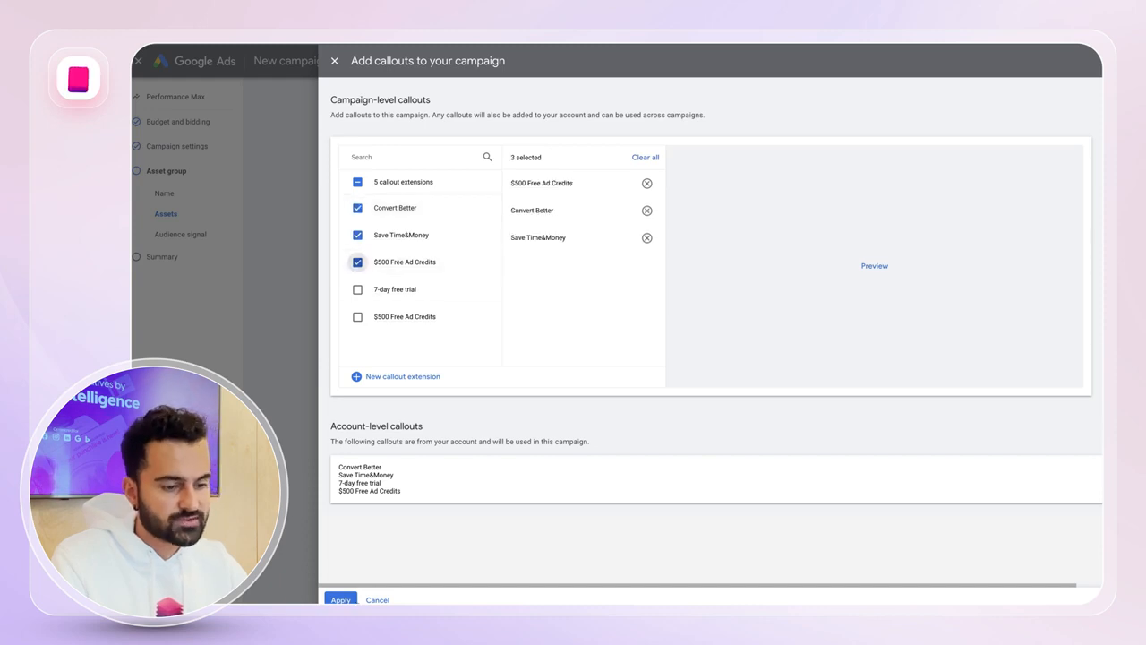
{"action": "left_click", "coordinate": [340, 599]}
Set the first part of the ad's display path to 7day-free-trial and preview the Search ad.
{"action": "scroll", "coordinate": [354, 453], "scroll_direction": "down", "scroll_amount": 1}
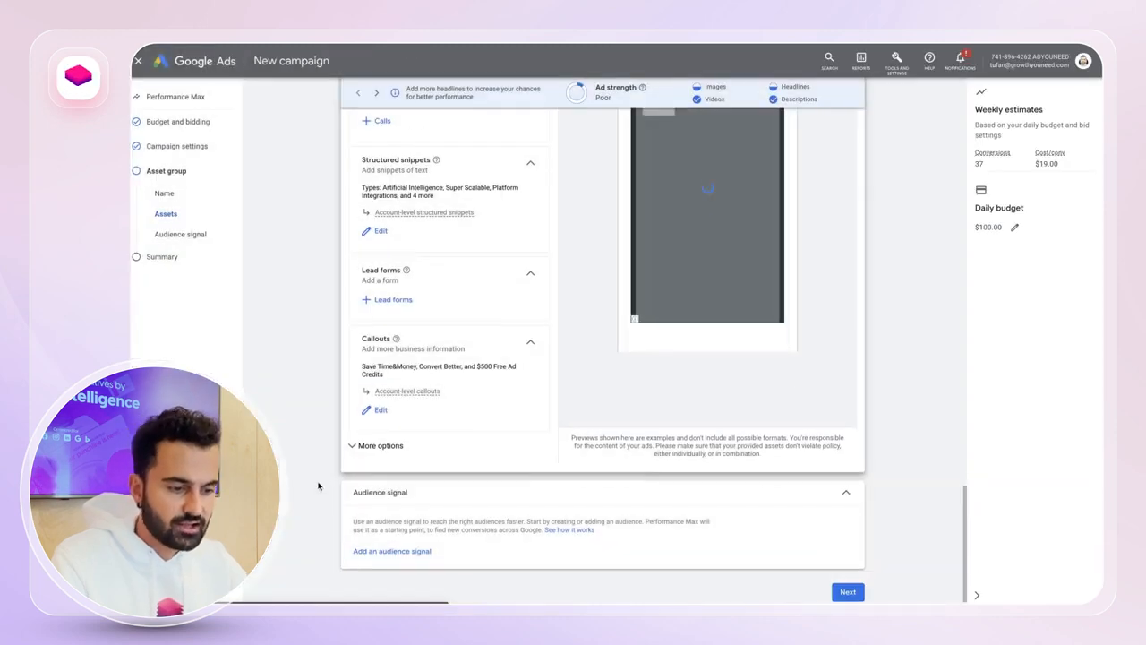
{"action": "left_click", "coordinate": [353, 452]}
{"action": "scroll", "coordinate": [315, 435], "scroll_direction": "down", "scroll_amount": 1}
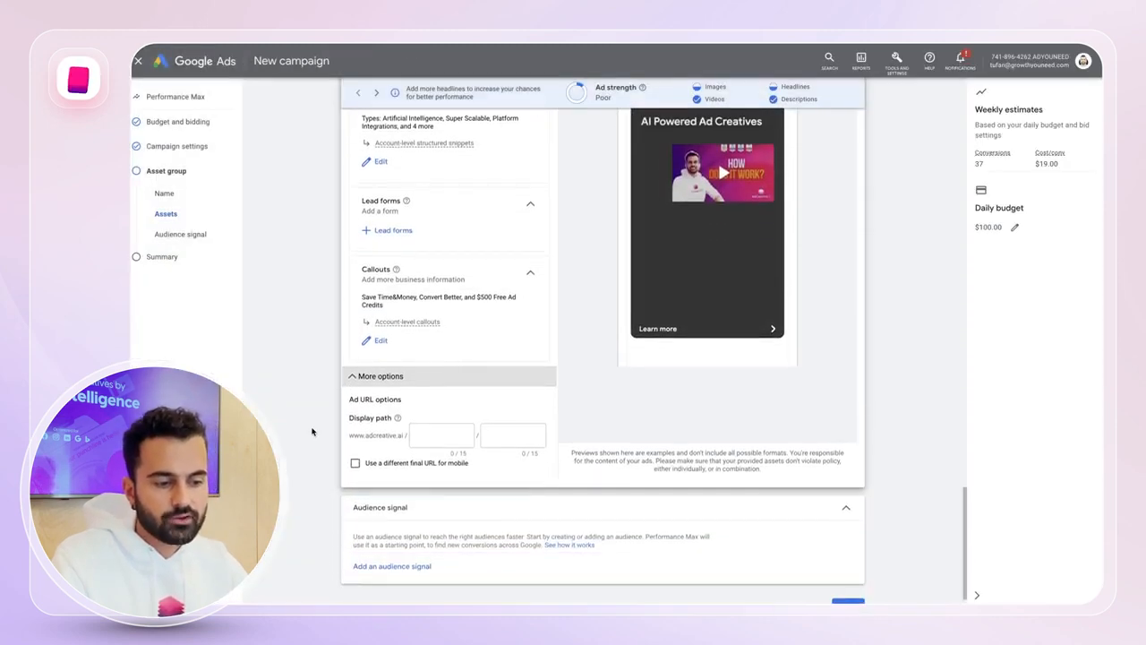
{"action": "left_click", "coordinate": [442, 435]}
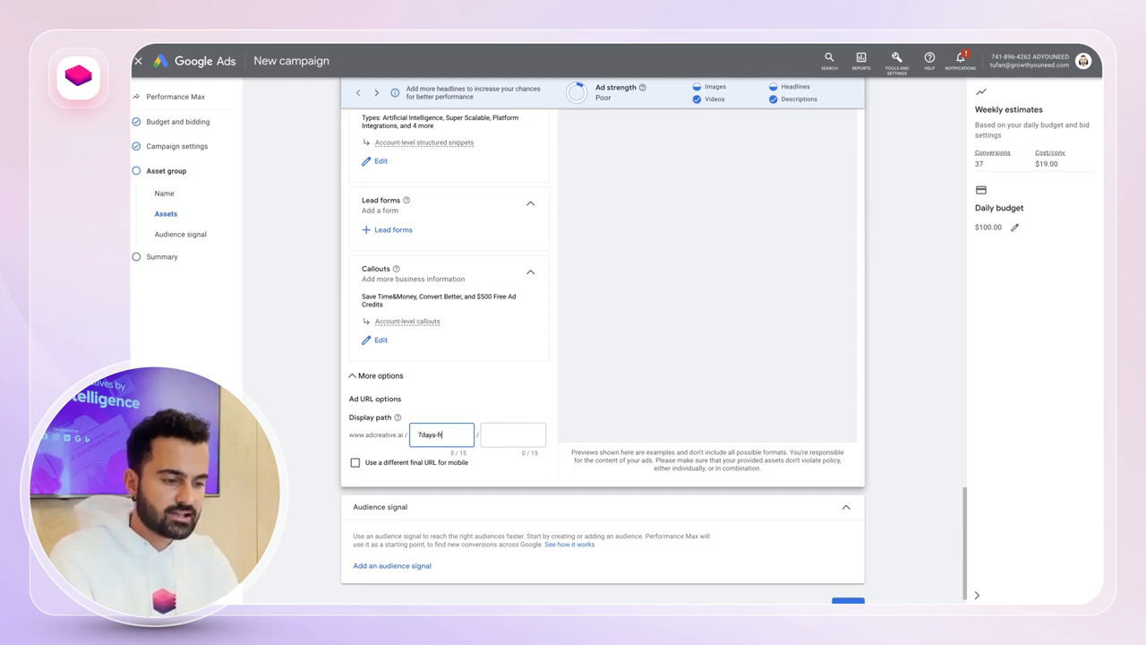
{"action": "type", "text": "trial"}
{"action": "key", "text": "BackSpace"}
{"action": "key", "text": "BackSpace"}
{"action": "key", "text": "BackSpace"}
{"action": "key", "text": "BackSpace"}
{"action": "key", "text": "BackSpace"}
{"action": "key", "text": "BackSpace"}
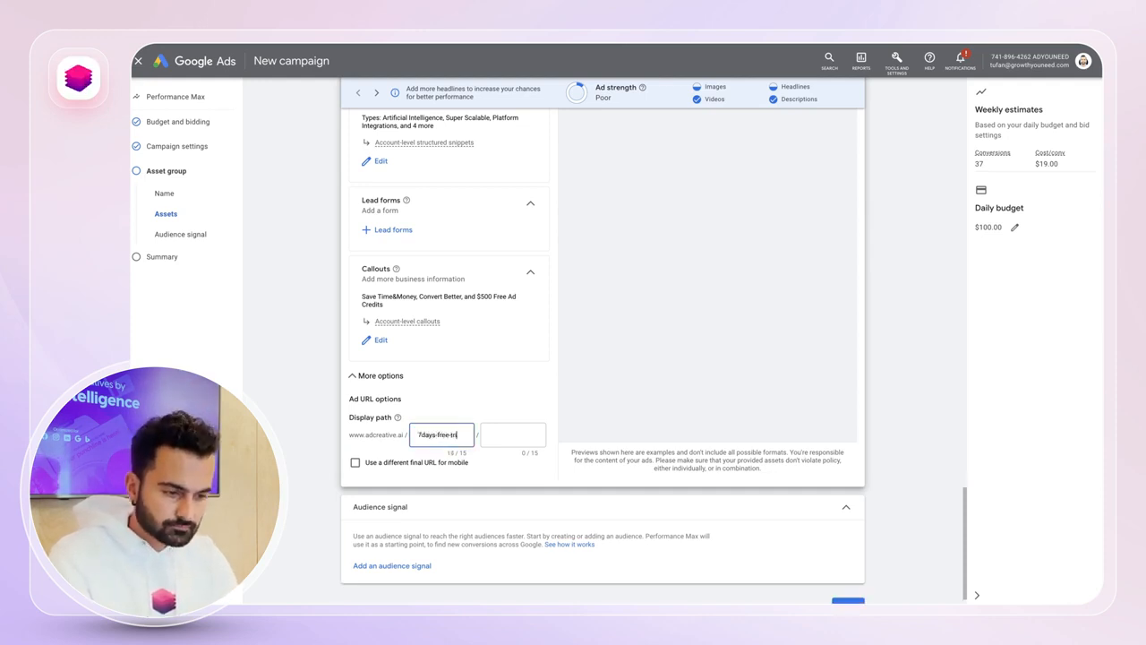
{"action": "type", "text": "tria"}
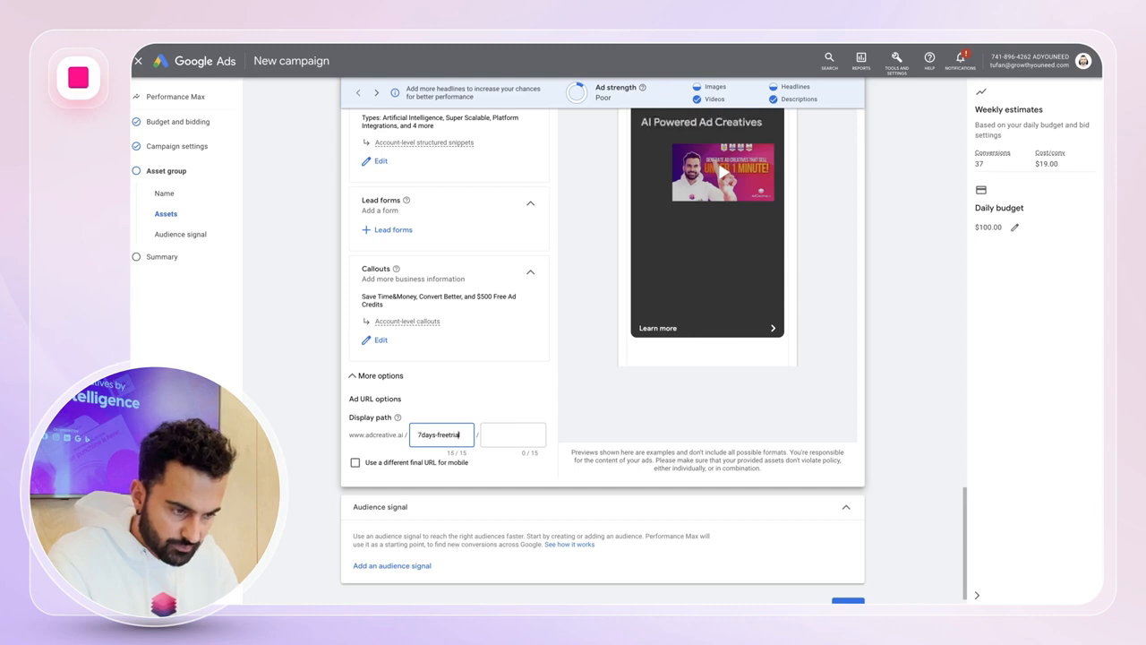
{"action": "type", "text": "l"}
{"action": "key", "text": "BackSpace"}
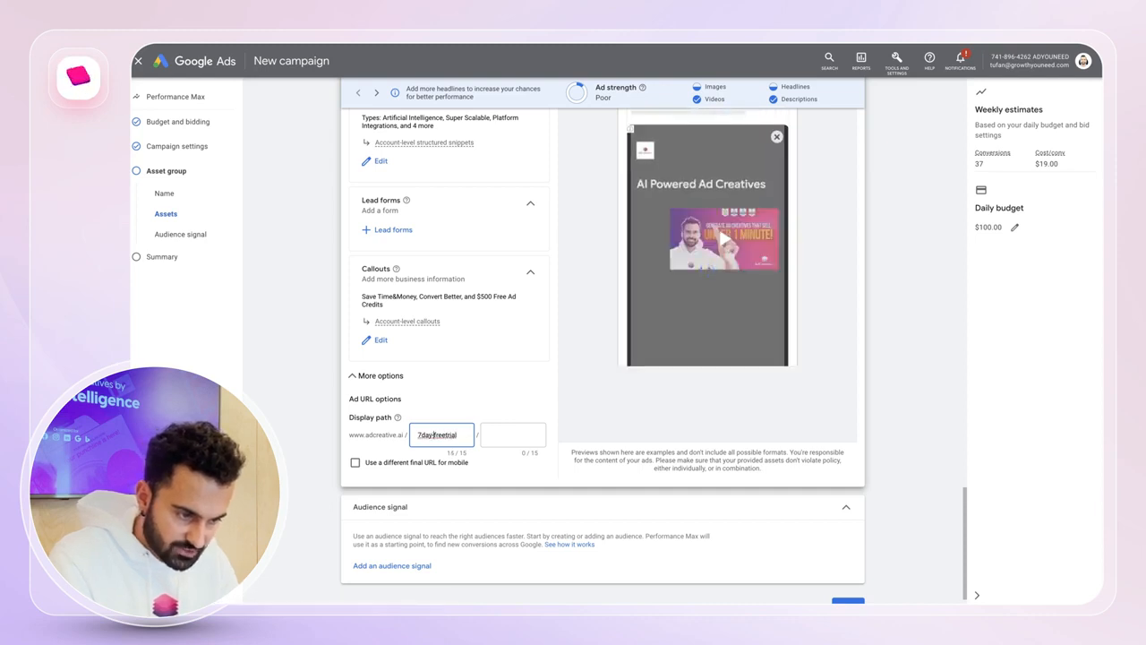
{"action": "key", "text": "Right"}
{"action": "key", "text": "Right"}
{"action": "key", "text": "Right"}
{"action": "key", "text": "Right"}
{"action": "key", "text": "Right"}
{"action": "type", "text": "-"}
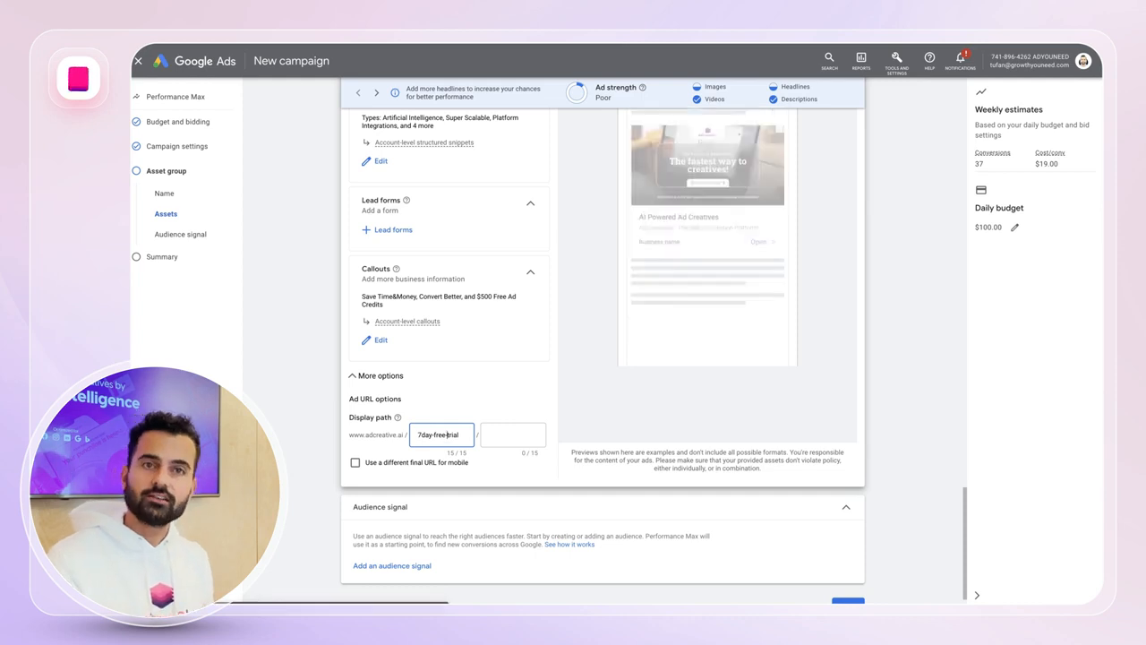
{"action": "scroll", "coordinate": [631, 450], "scroll_direction": "up", "scroll_amount": 4}
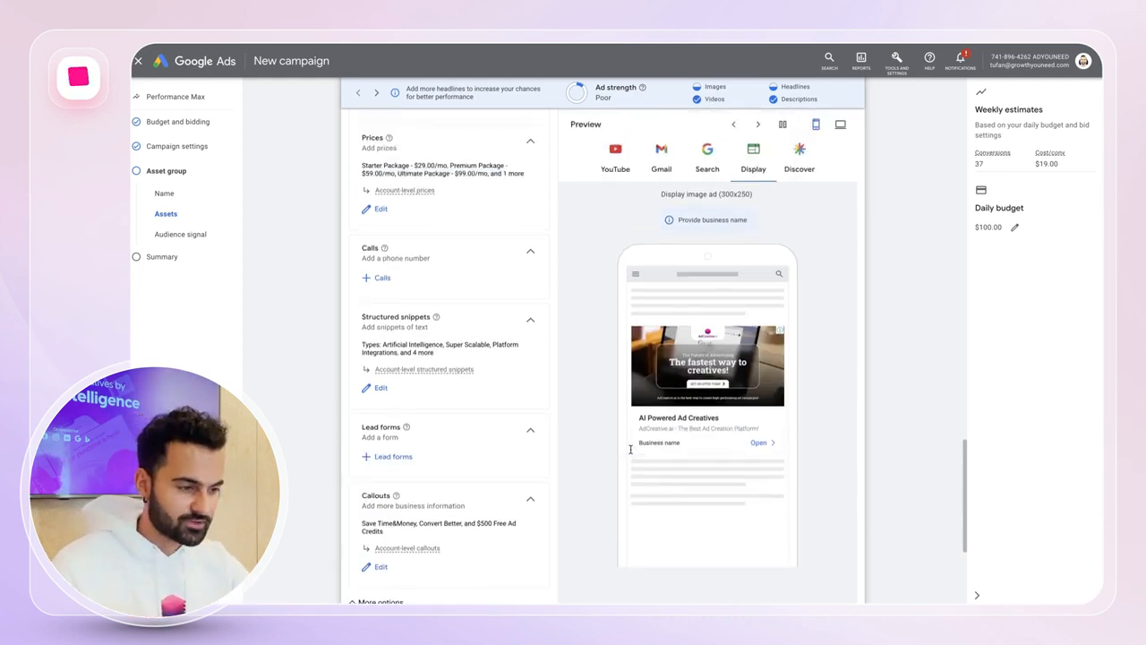
{"action": "left_click", "coordinate": [714, 163]}
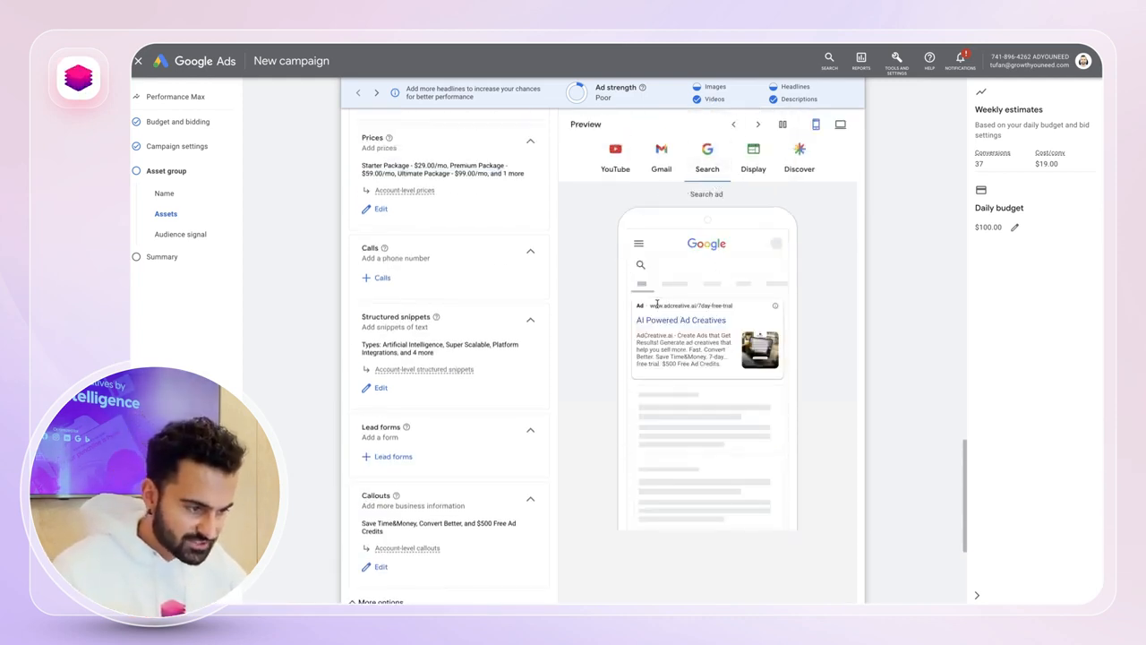
Check the web address in the Search ad preview, the display path's domain, and the asset group up to its final URL.
{"action": "left_click_drag", "start_coordinate": [652, 305], "coordinate": [742, 308]}
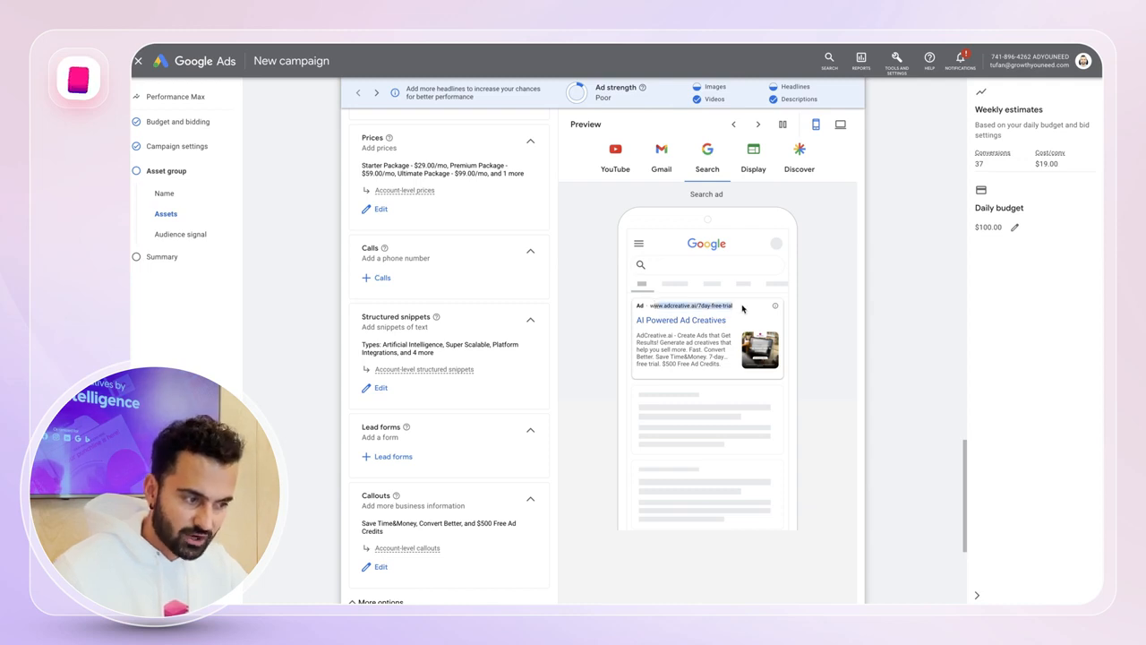
{"action": "left_click", "coordinate": [567, 303]}
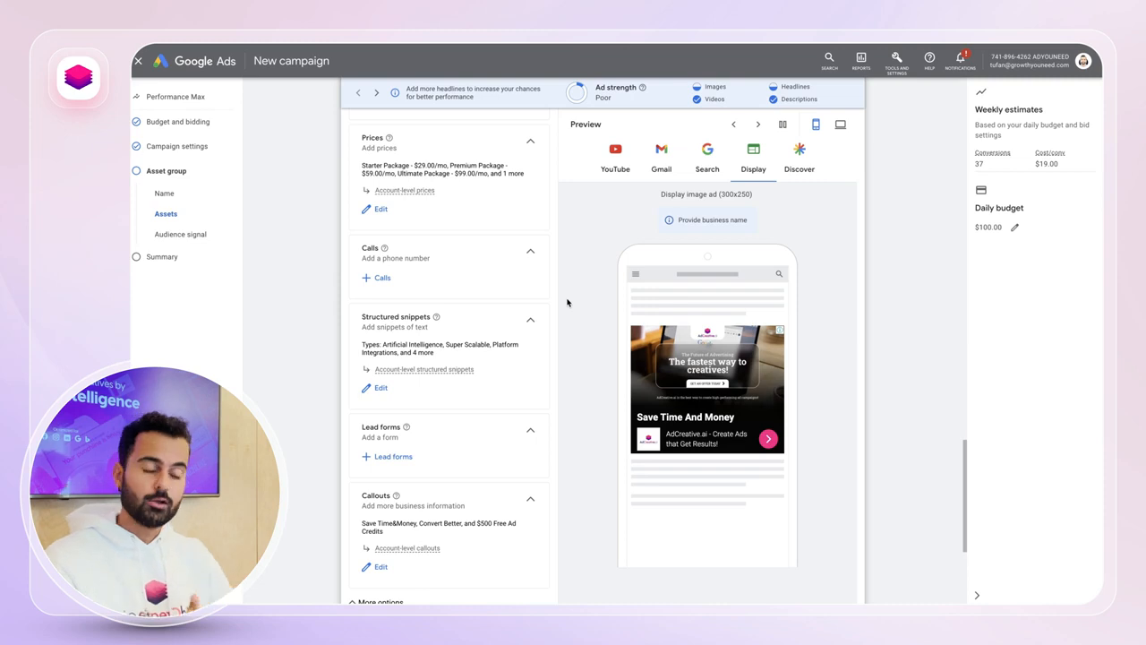
{"action": "scroll", "coordinate": [568, 302], "scroll_direction": "down", "scroll_amount": 3}
{"action": "scroll", "coordinate": [568, 303], "scroll_direction": "down", "scroll_amount": 1}
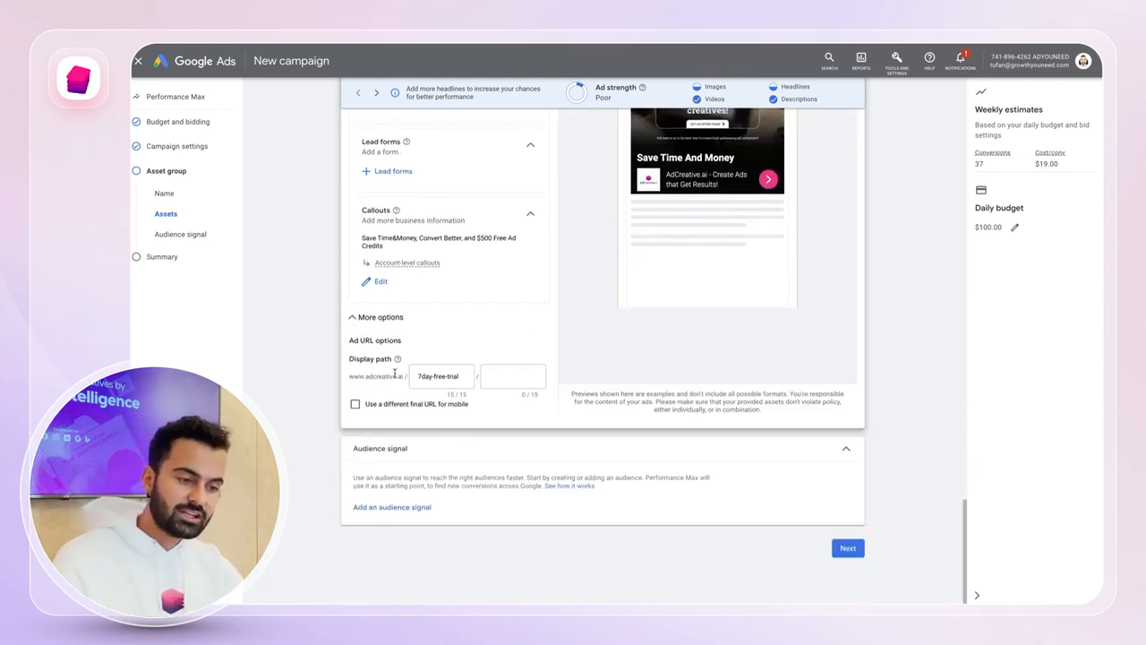
{"action": "left_click_drag", "start_coordinate": [402, 377], "coordinate": [338, 377]}
{"action": "scroll", "coordinate": [329, 377], "scroll_direction": "up", "scroll_amount": 5}
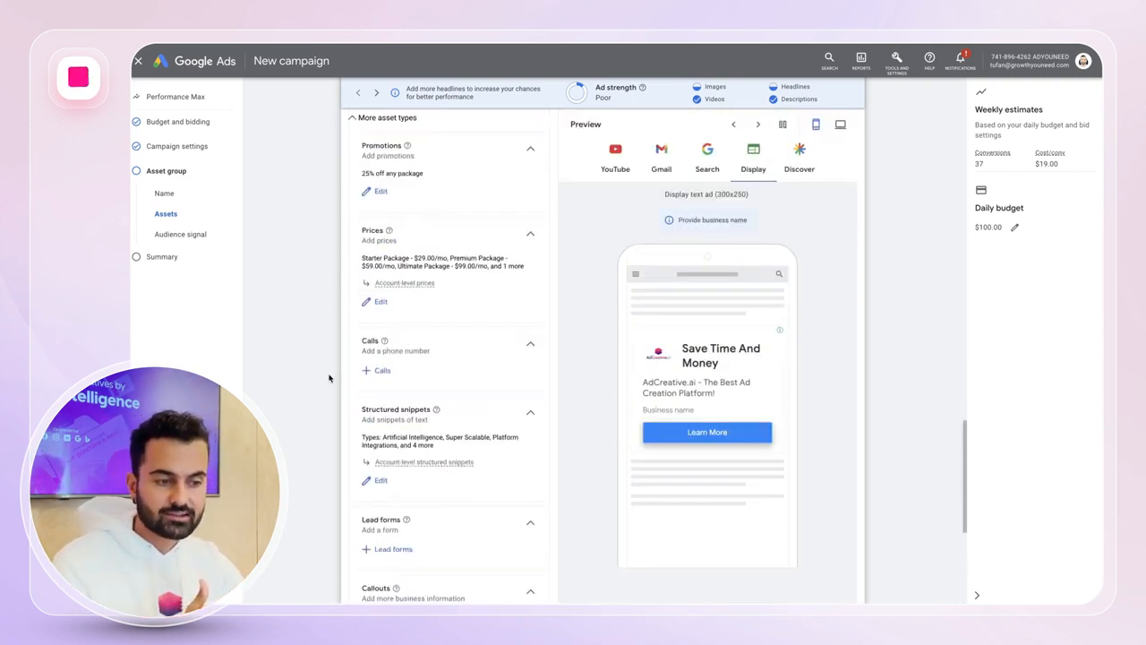
{"action": "scroll", "coordinate": [330, 377], "scroll_direction": "up", "scroll_amount": 15}
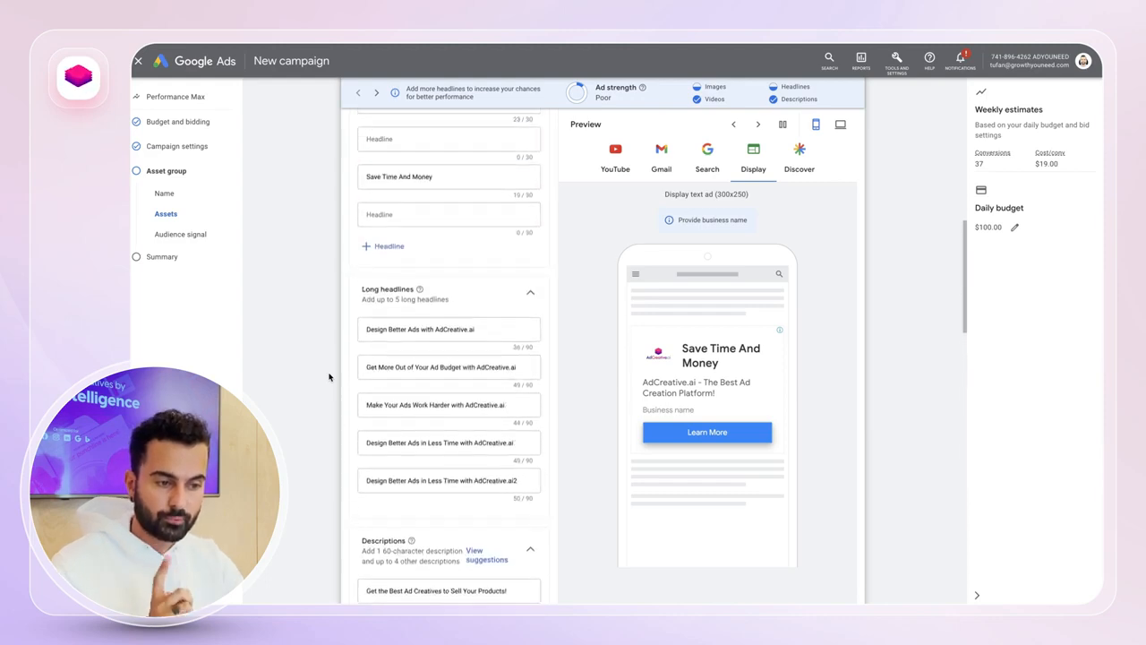
{"action": "scroll", "coordinate": [330, 377], "scroll_direction": "up", "scroll_amount": 5}
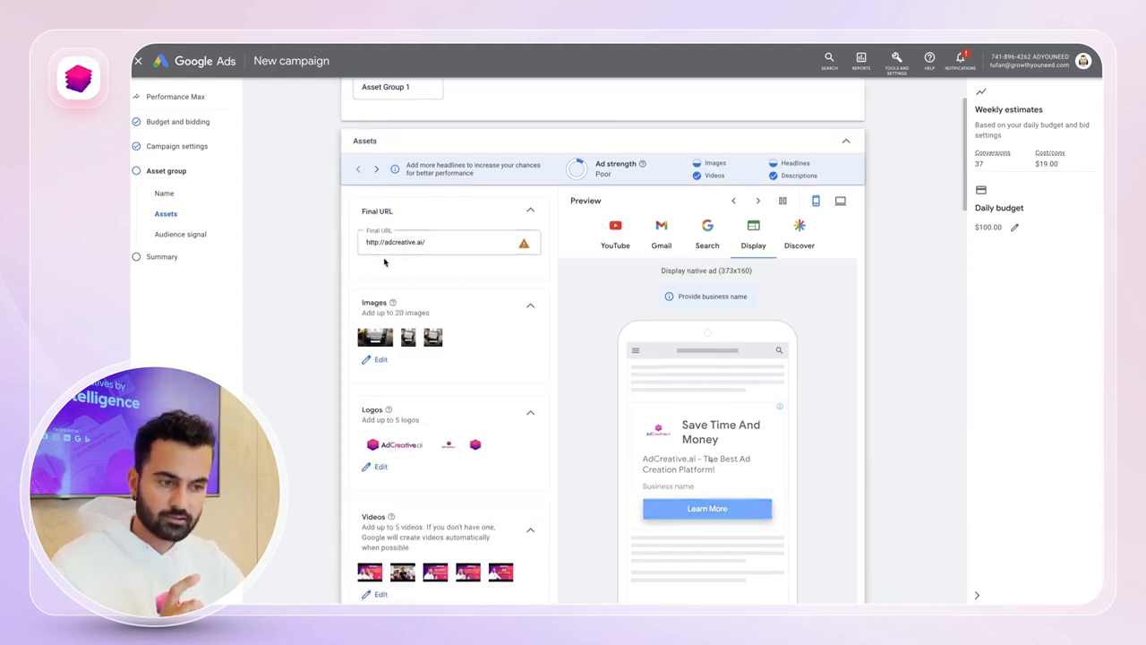
{"action": "scroll", "coordinate": [418, 269], "scroll_direction": "down", "scroll_amount": 20}
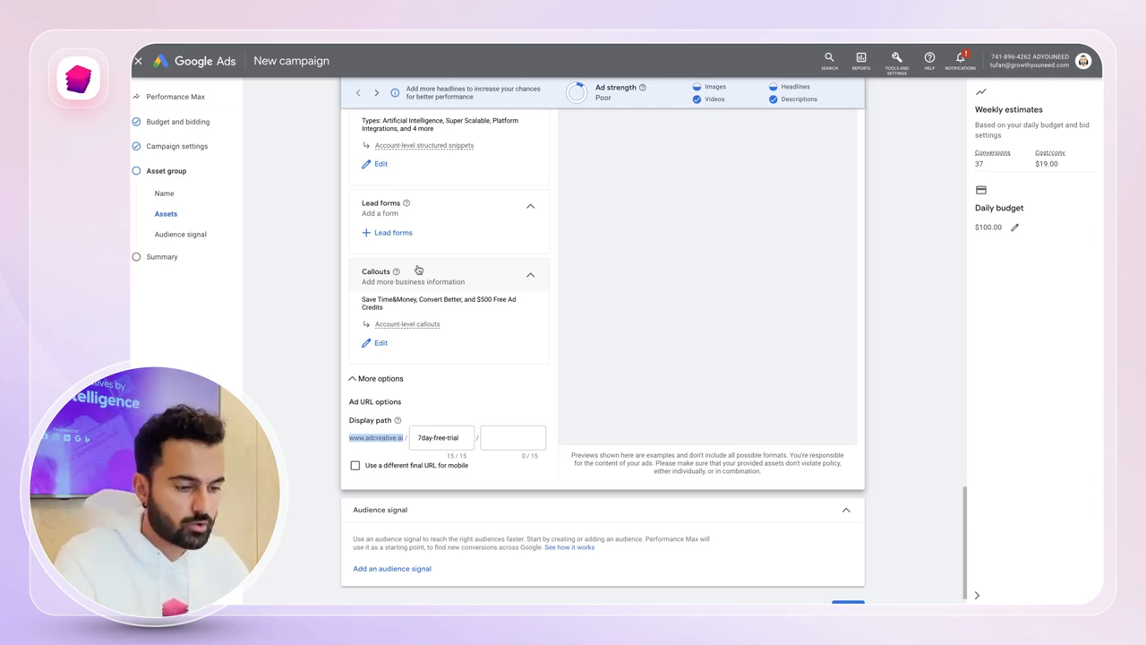
{"action": "left_click", "coordinate": [310, 363]}
Start a new audience signal for the asset group and name it Audience.
{"action": "scroll", "coordinate": [311, 363], "scroll_direction": "down", "scroll_amount": 1}
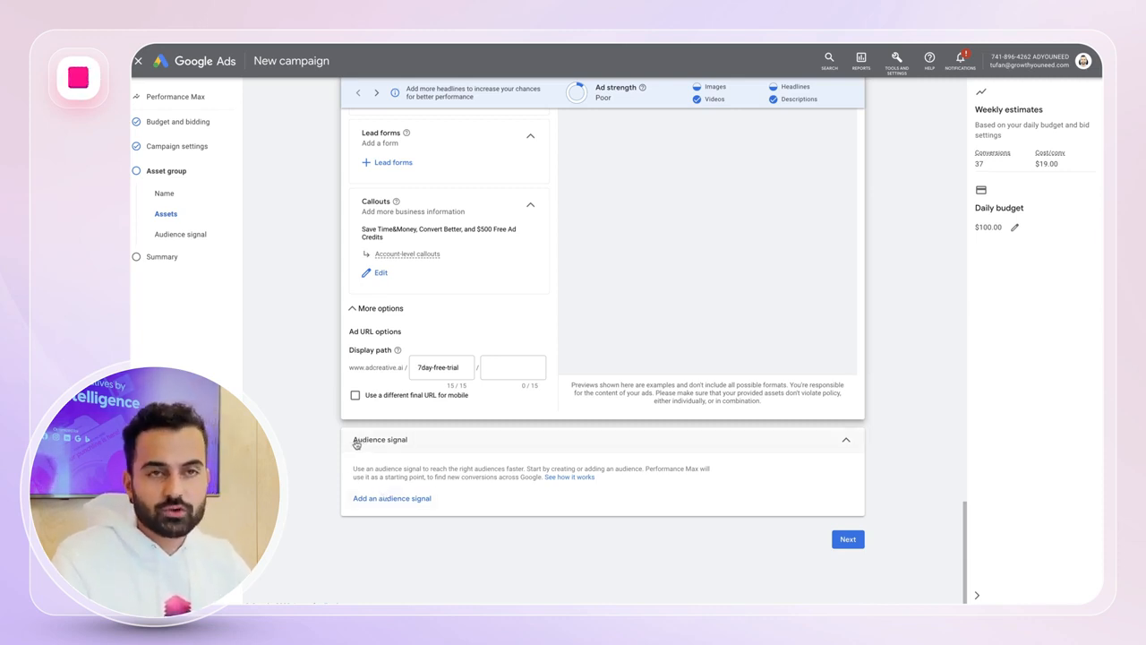
{"action": "left_click", "coordinate": [377, 503]}
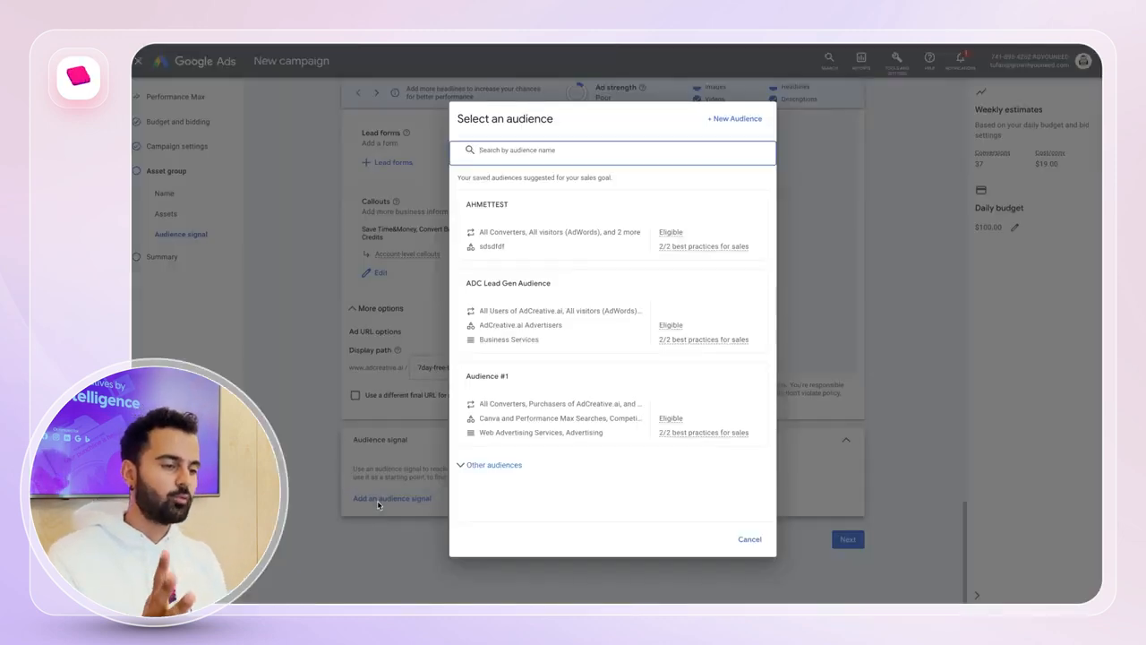
{"action": "left_click", "coordinate": [735, 119]}
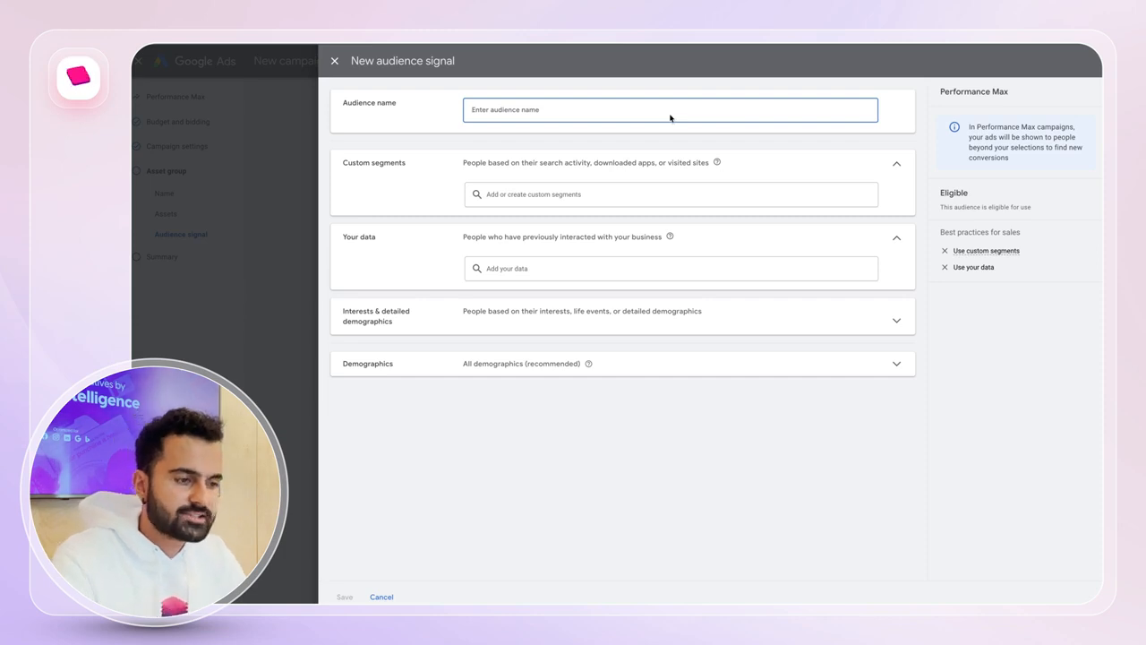
{"action": "type", "text": "Aduience"}
{"action": "key", "text": "super+a"}
{"action": "type", "text": "Adu"}
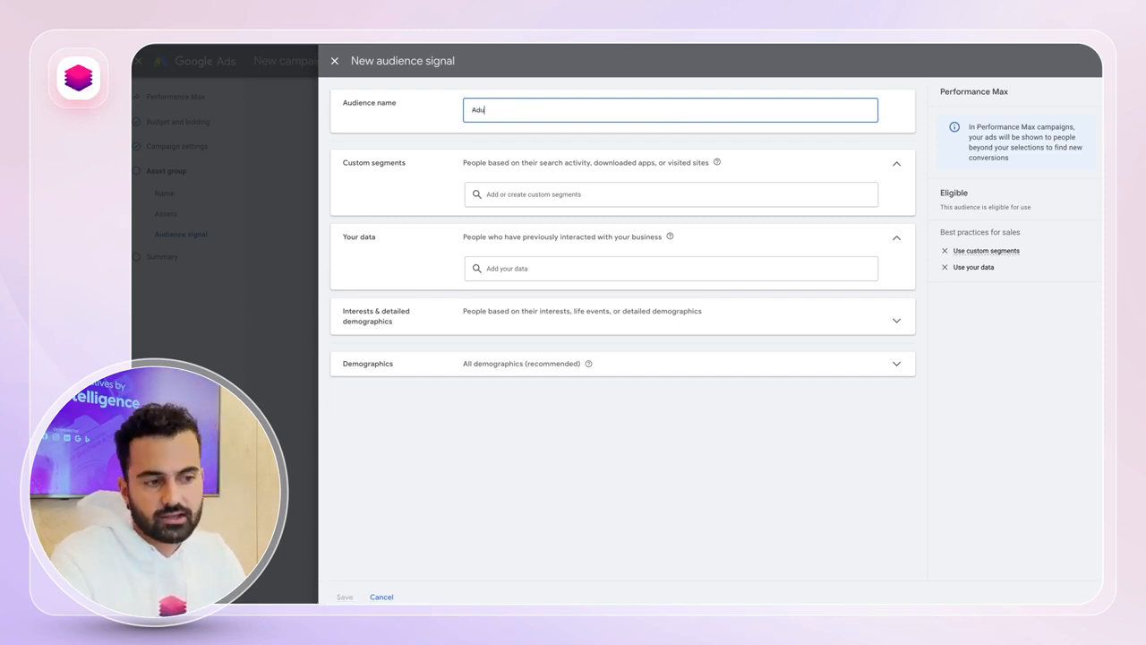
{"action": "type", "text": "eicen"}
{"action": "key", "text": "super+a"}
{"action": "type", "text": "A"}
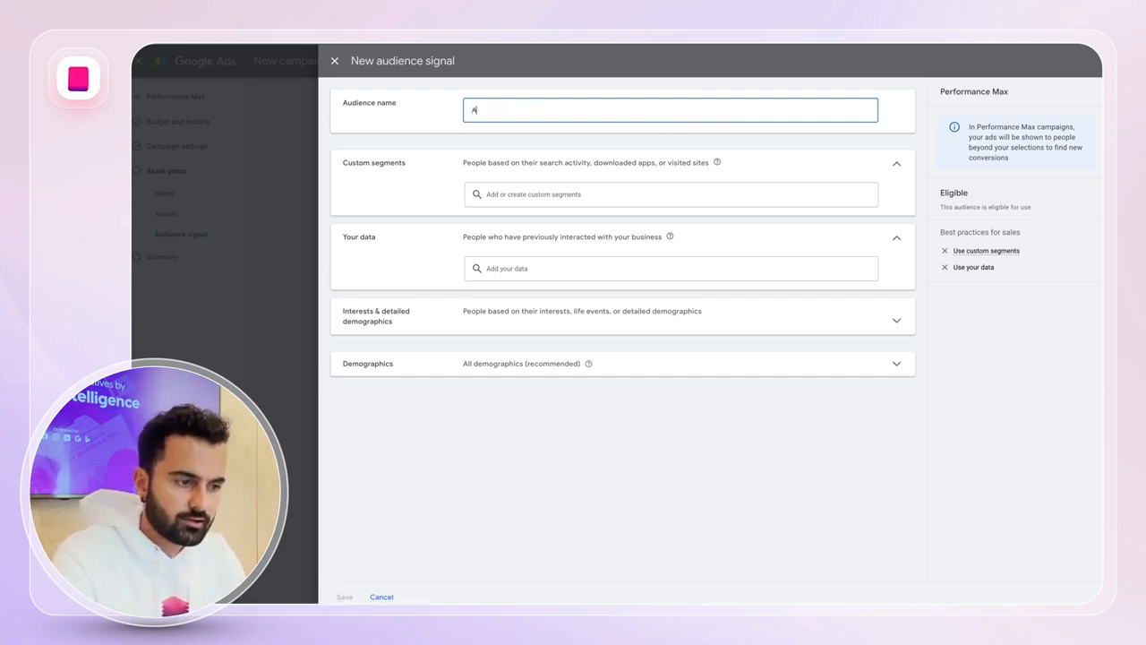
{"action": "type", "text": "duien"}
{"action": "key", "text": "super+a"}
{"action": "type", "text": "A"}
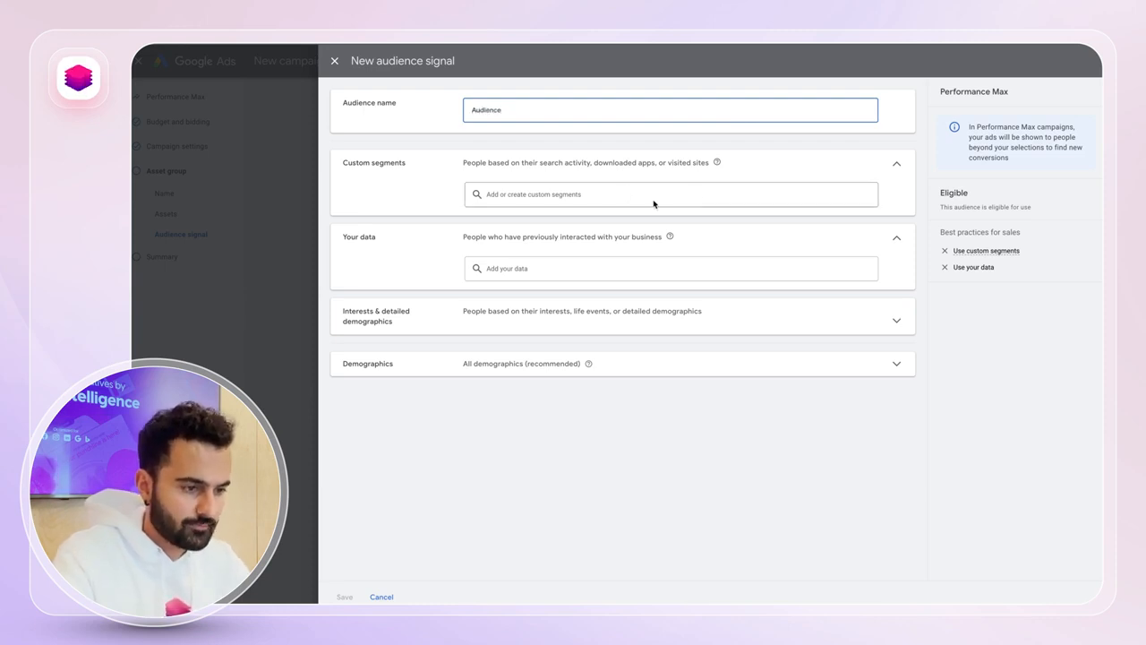
Start a new custom segment for the audience signal and name it Canva.
{"action": "left_click", "coordinate": [409, 185]}
{"action": "left_click", "coordinate": [507, 197]}
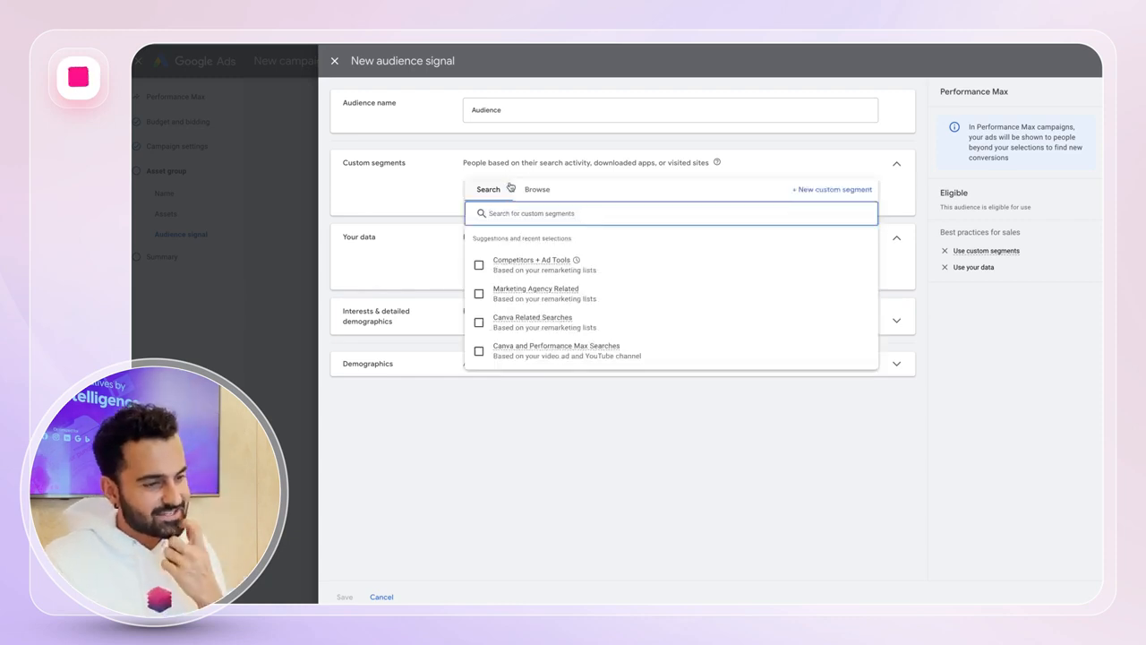
{"action": "left_click", "coordinate": [824, 189]}
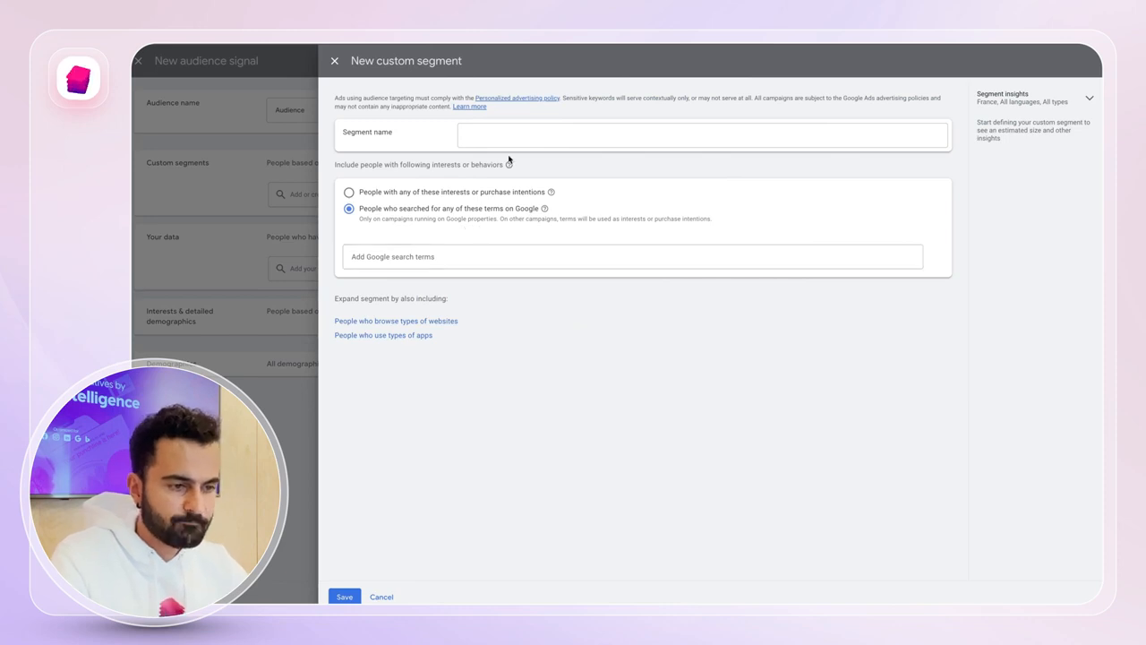
{"action": "left_click", "coordinate": [503, 135]}
{"action": "type", "text": "Canva"}
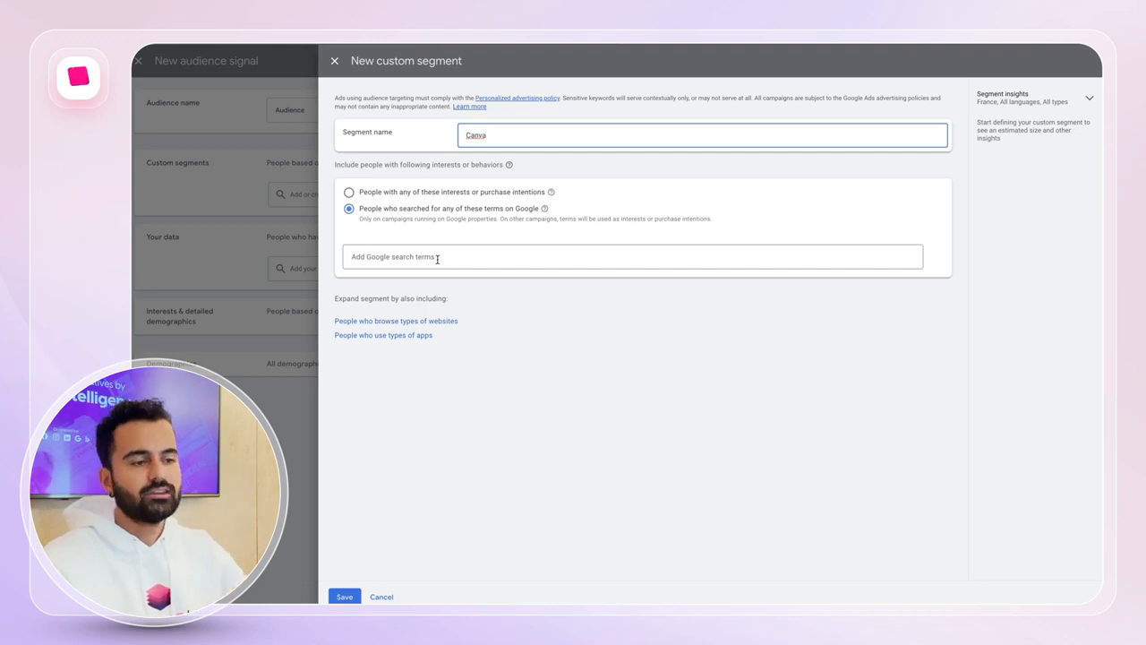
Add the Google search terms canva, facebook ads canva and instagram ads canva to the custom segment and save it.
{"action": "left_click", "coordinate": [436, 257]}
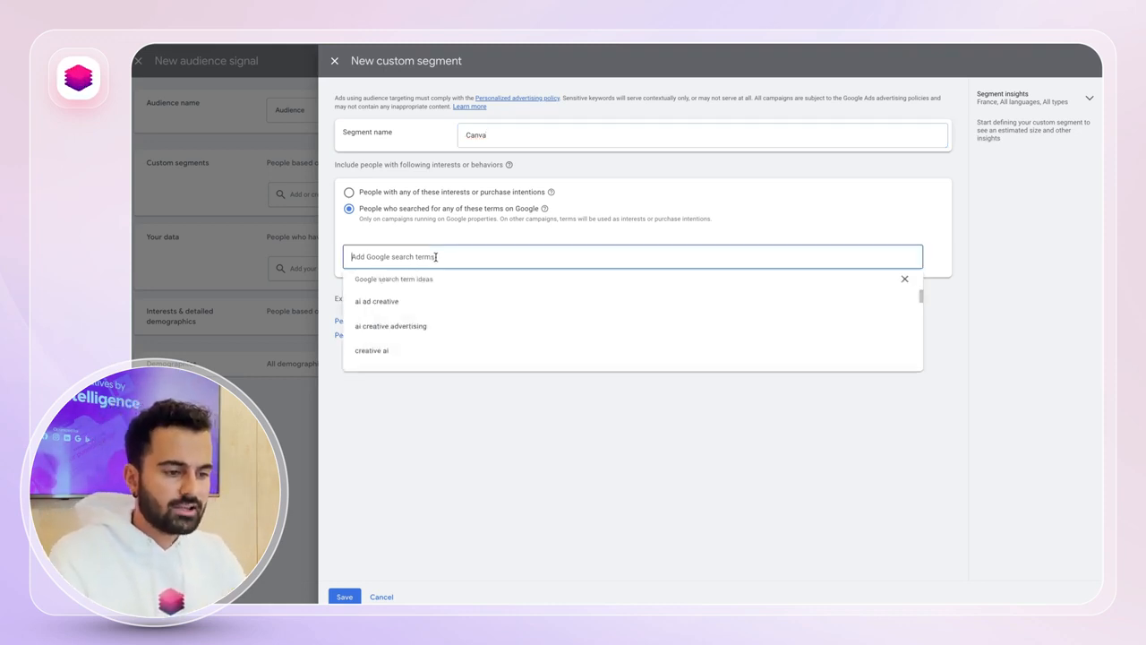
{"action": "type", "text": "canva"}
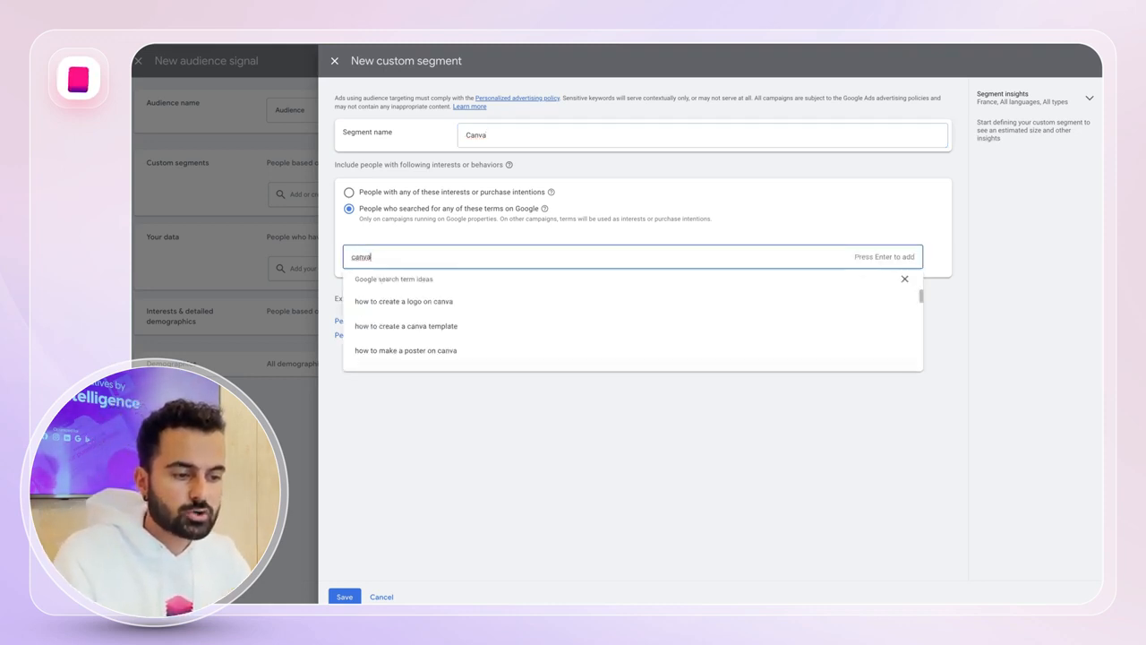
{"action": "key", "text": "Return"}
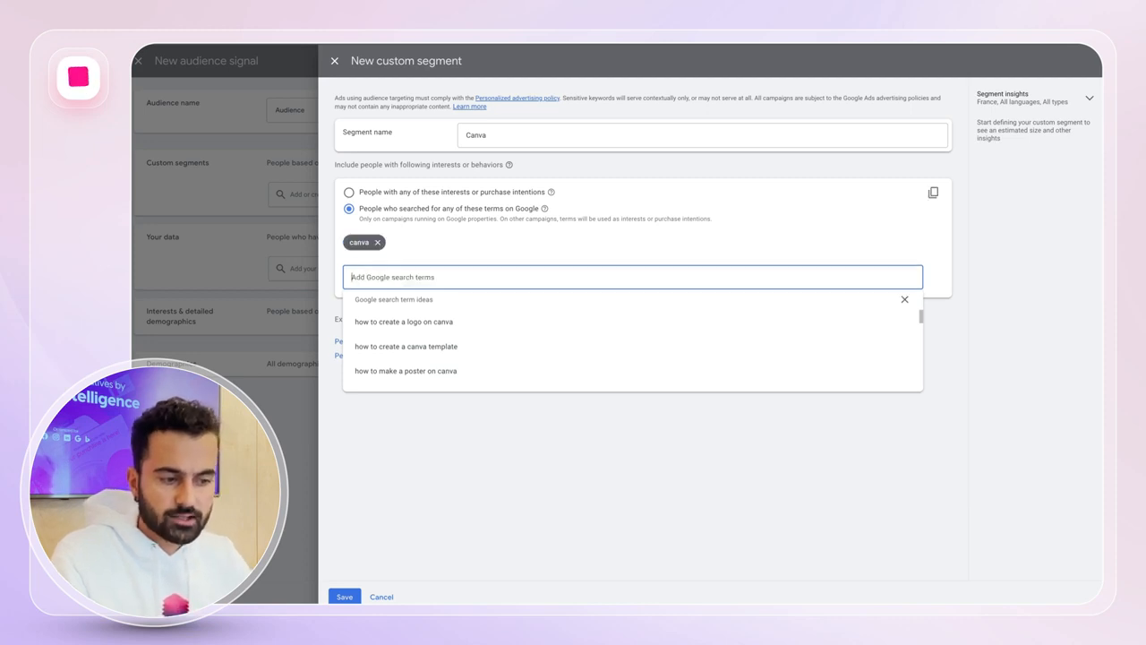
{"action": "type", "text": "facebook ads canva"}
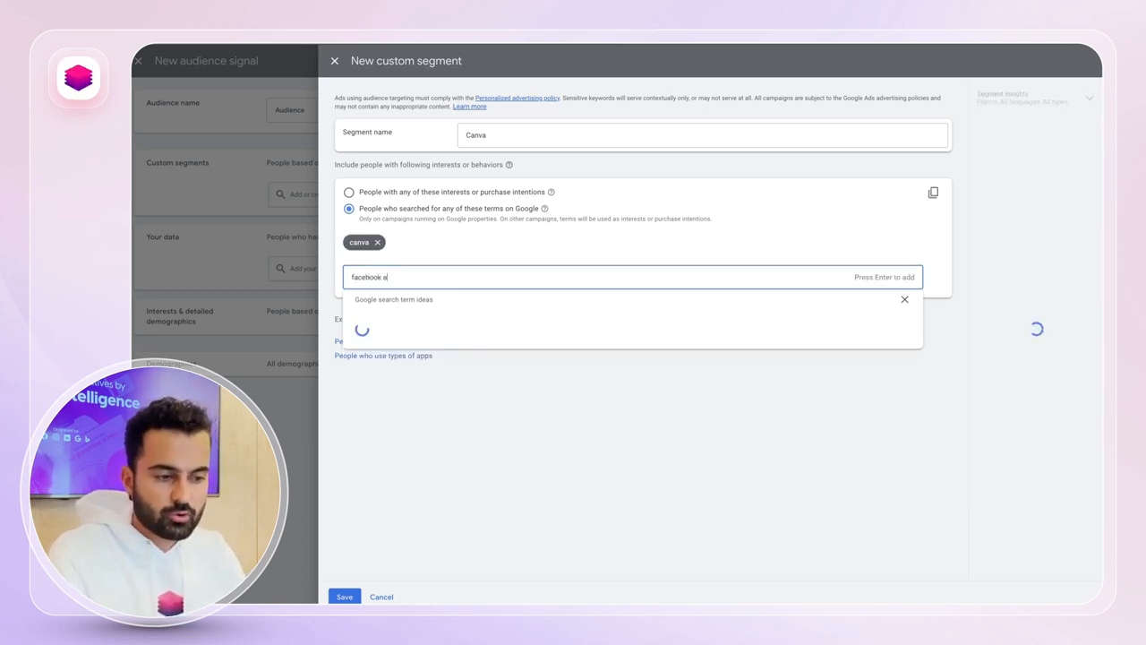
{"action": "key", "text": "Return"}
{"action": "type", "text": "instagram ads canva"}
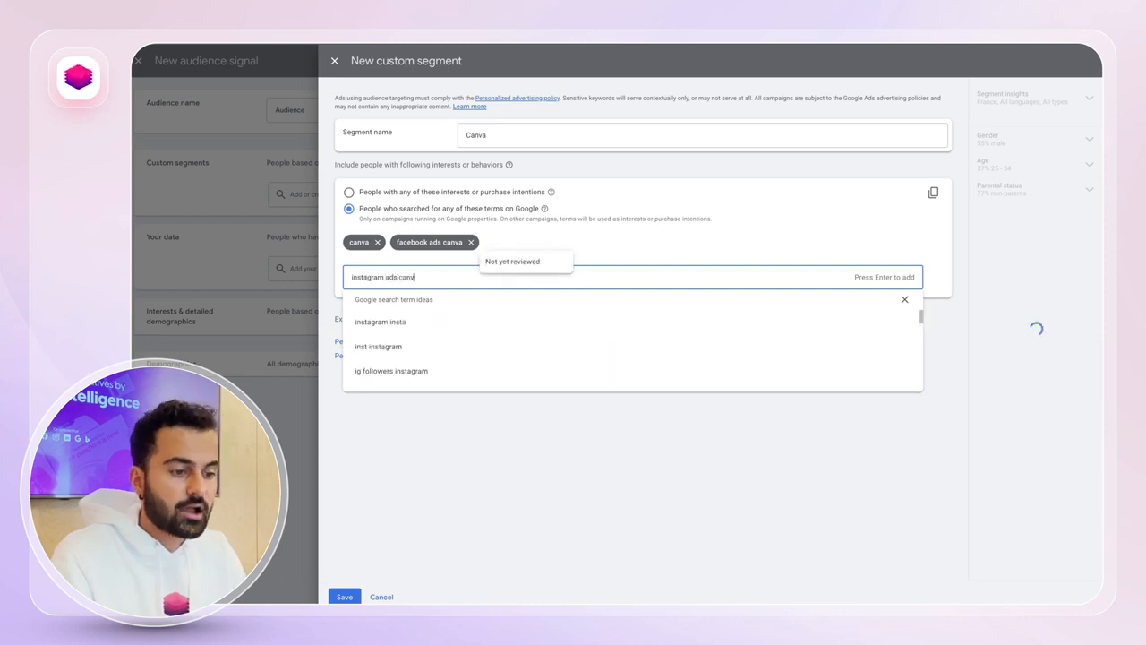
{"action": "key", "text": "Return"}
{"action": "left_click", "coordinate": [498, 486]}
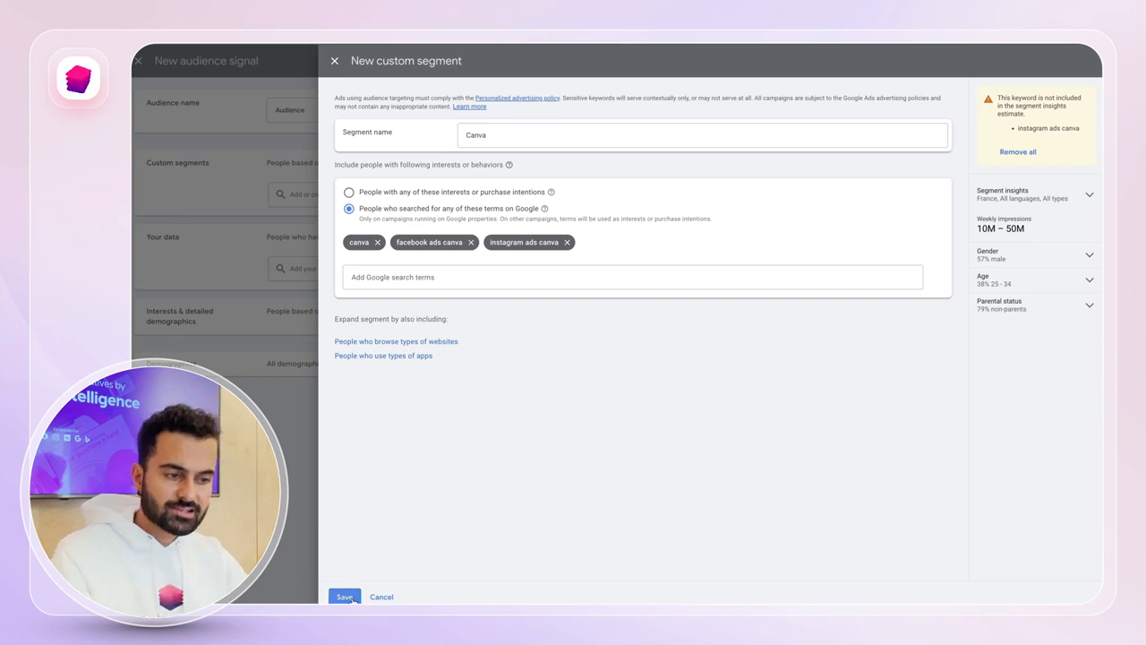
{"action": "left_click", "coordinate": [352, 598]}
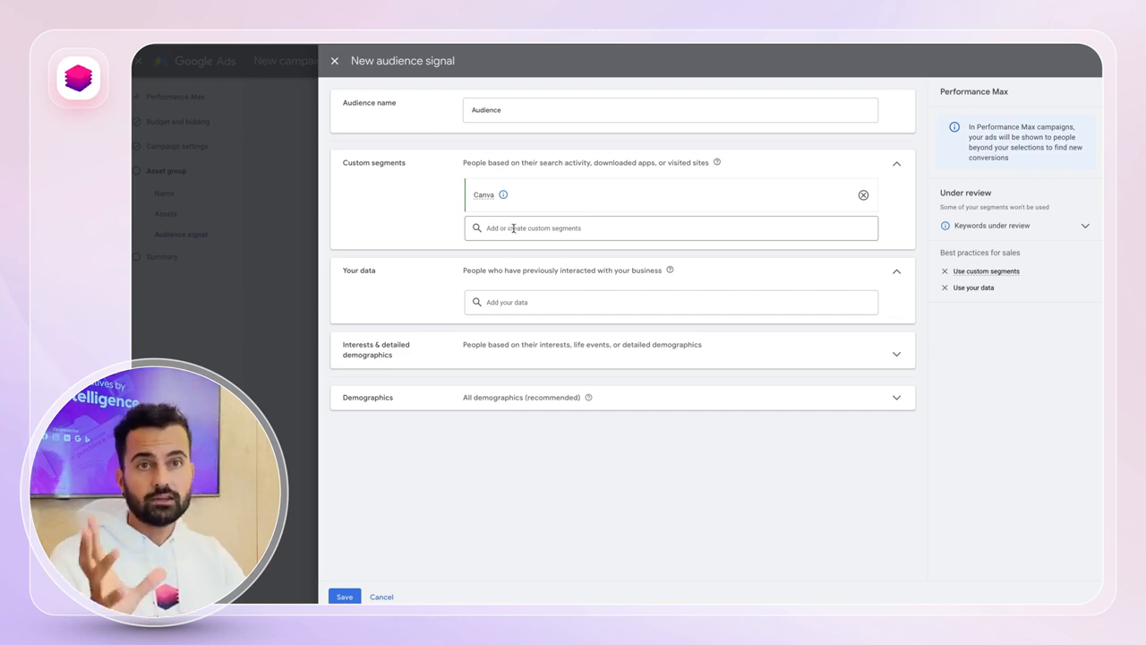
Add the Signups and Completed Reg. customer list, All converters, Purchasers of AdCreative.ai and All visitors (Google Ads) as the audience's own data.
{"action": "left_click", "coordinate": [549, 302]}
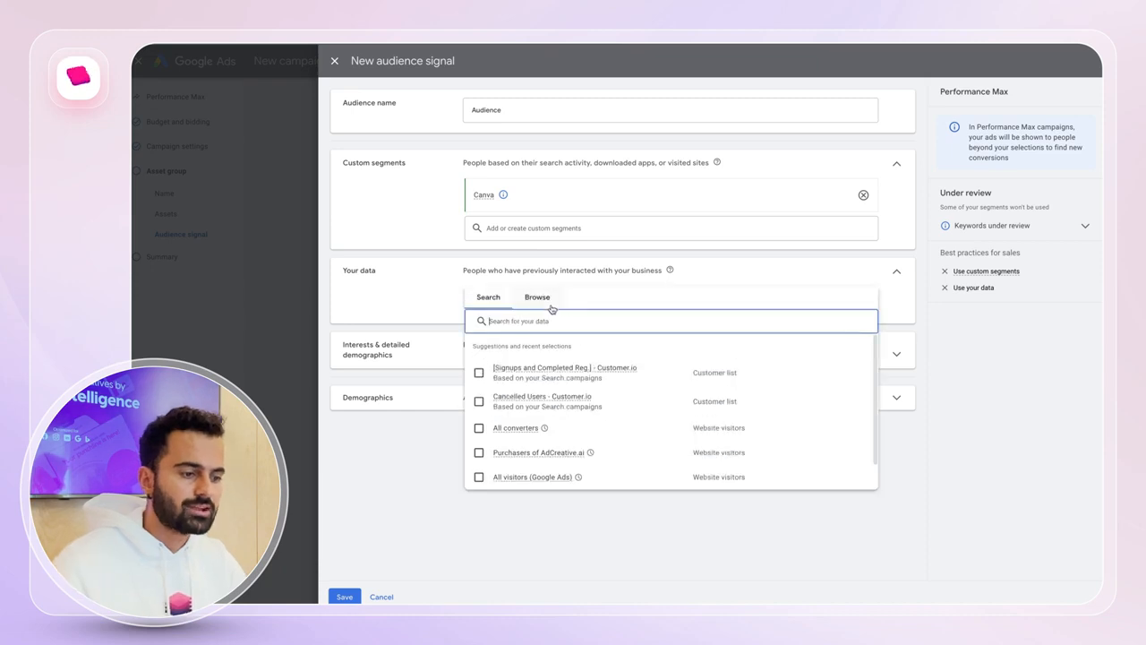
{"action": "left_click", "coordinate": [478, 372]}
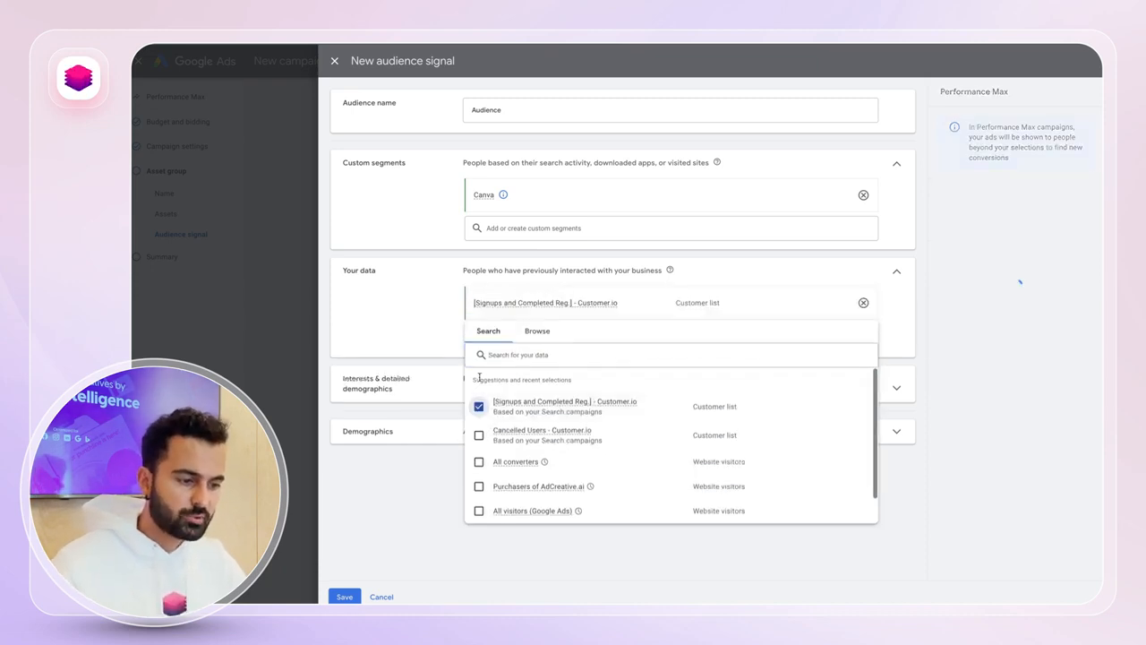
{"action": "left_click", "coordinate": [479, 462]}
{"action": "left_click", "coordinate": [478, 510]}
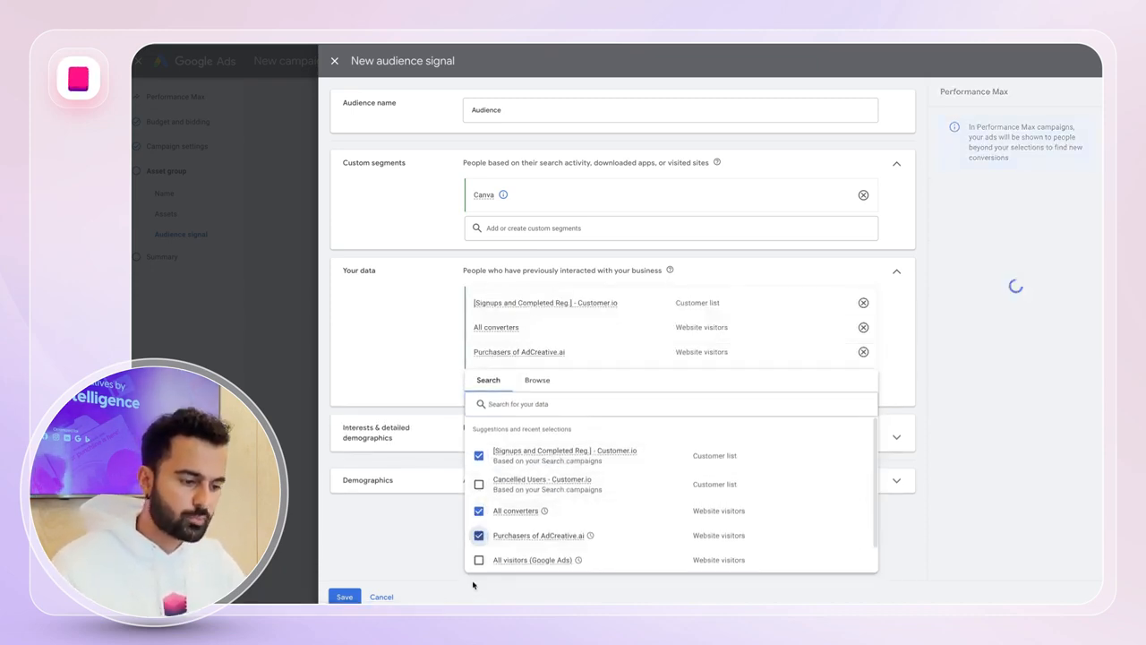
{"action": "left_click", "coordinate": [478, 560]}
{"action": "left_click", "coordinate": [942, 350]}
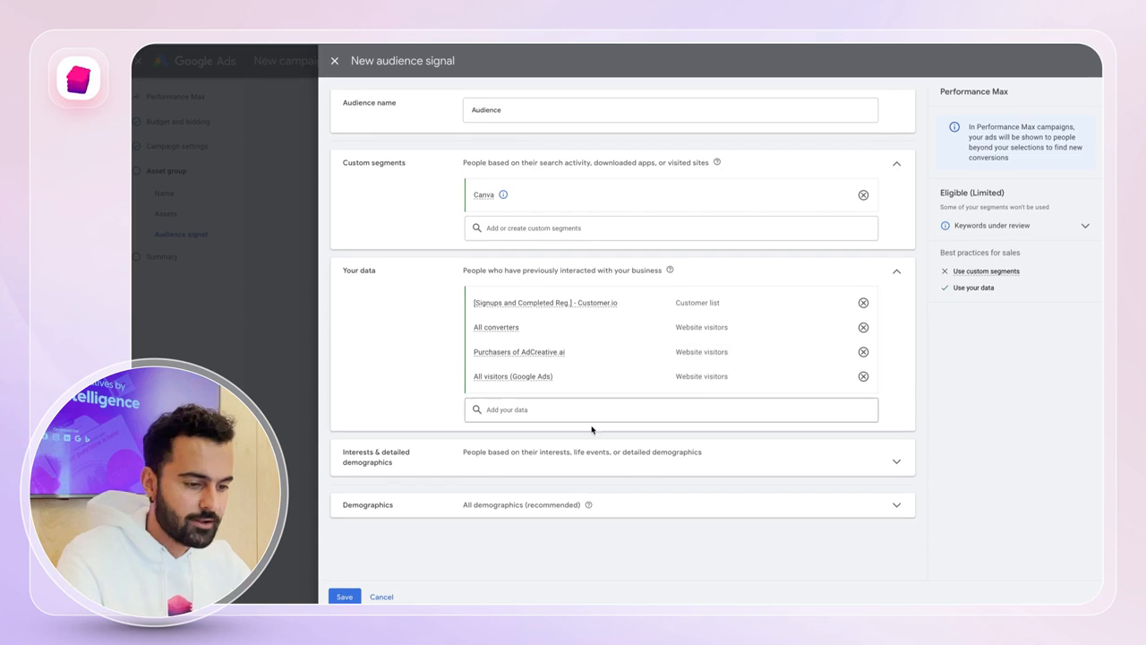
Add the in-market segments Advertising Services, Advertising News and Advertising Information to the audience's interests.
{"action": "left_click", "coordinate": [578, 452]}
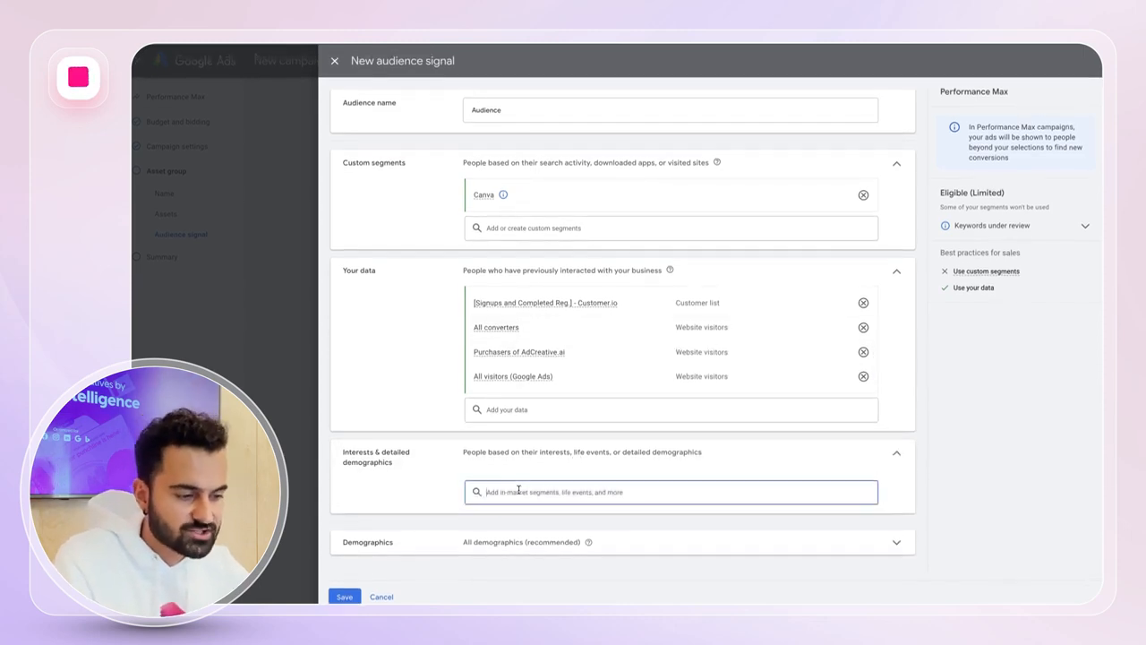
{"action": "left_click", "coordinate": [520, 492]}
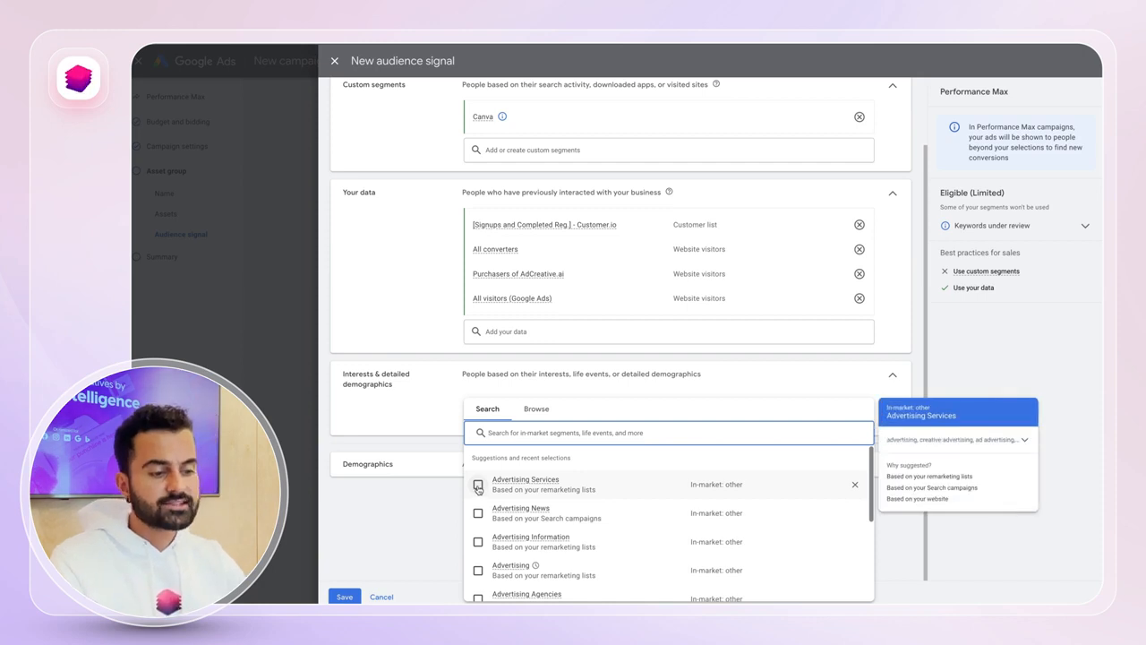
{"action": "left_click", "coordinate": [477, 486]}
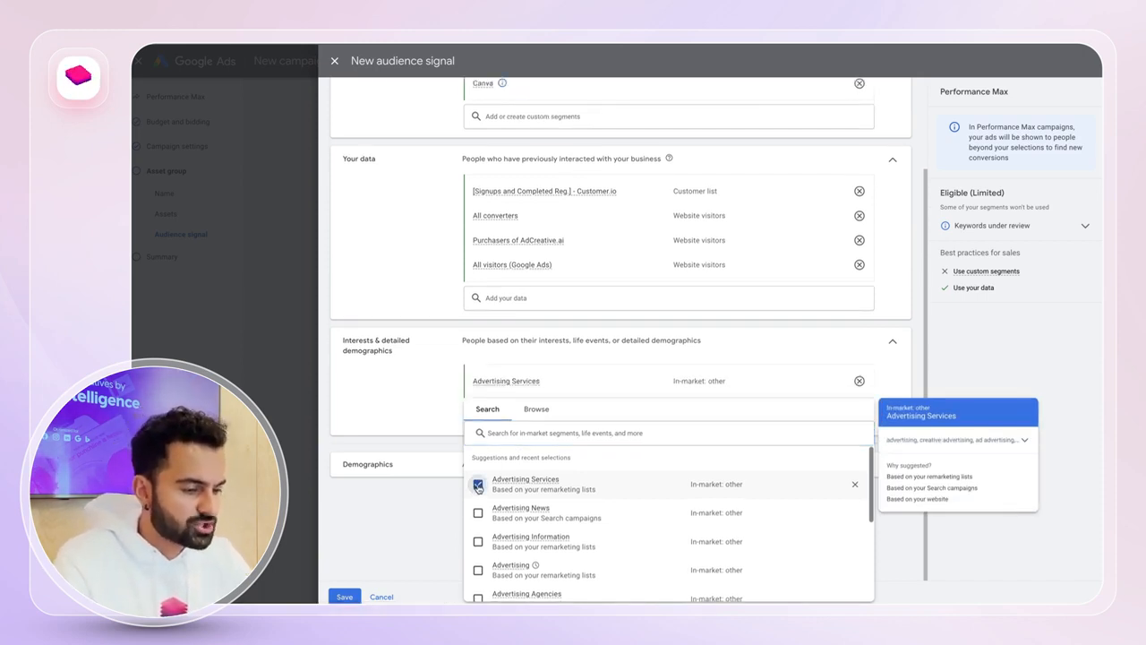
{"action": "scroll", "coordinate": [477, 488], "scroll_direction": "down", "scroll_amount": 3}
{"action": "left_click", "coordinate": [477, 478]}
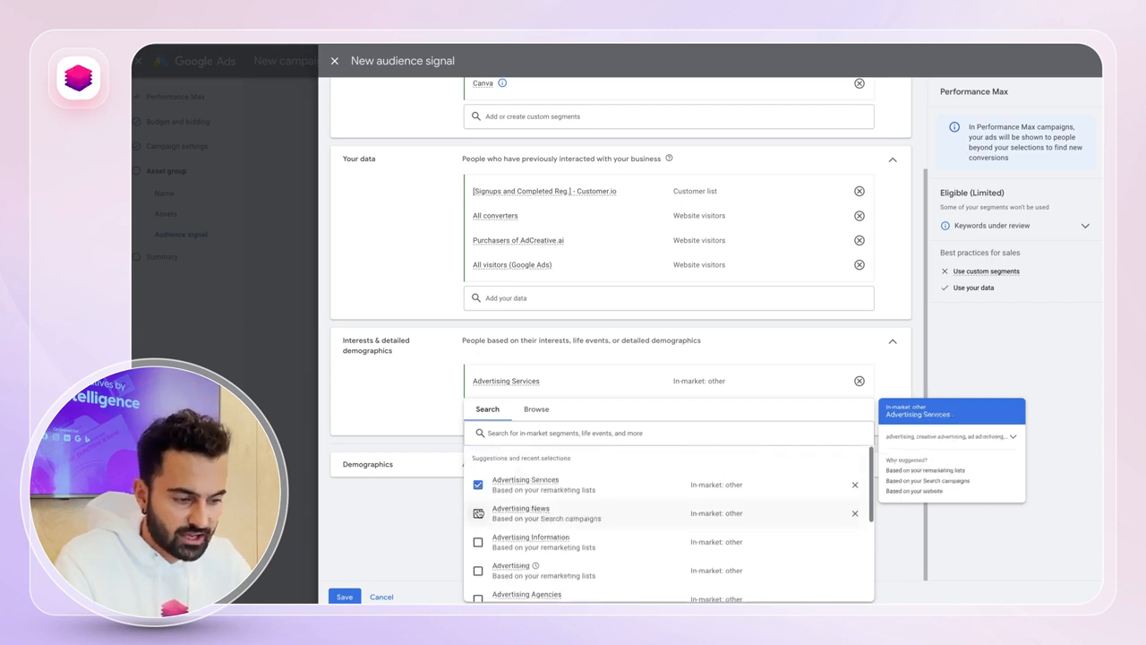
{"action": "left_click", "coordinate": [477, 535]}
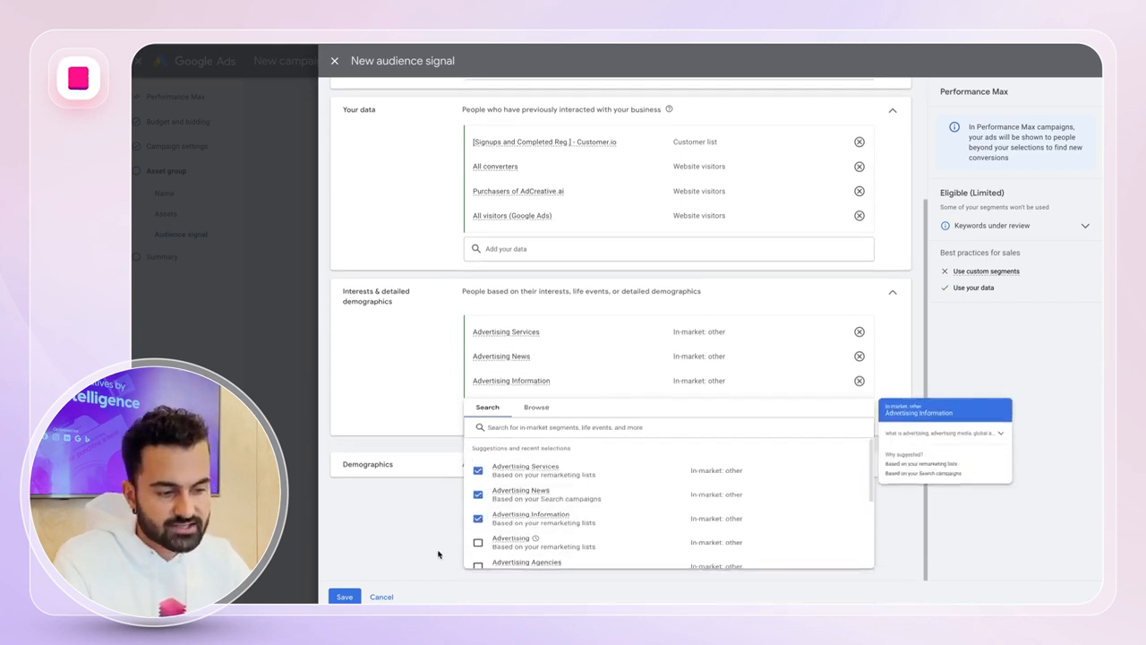
{"action": "left_click", "coordinate": [438, 554]}
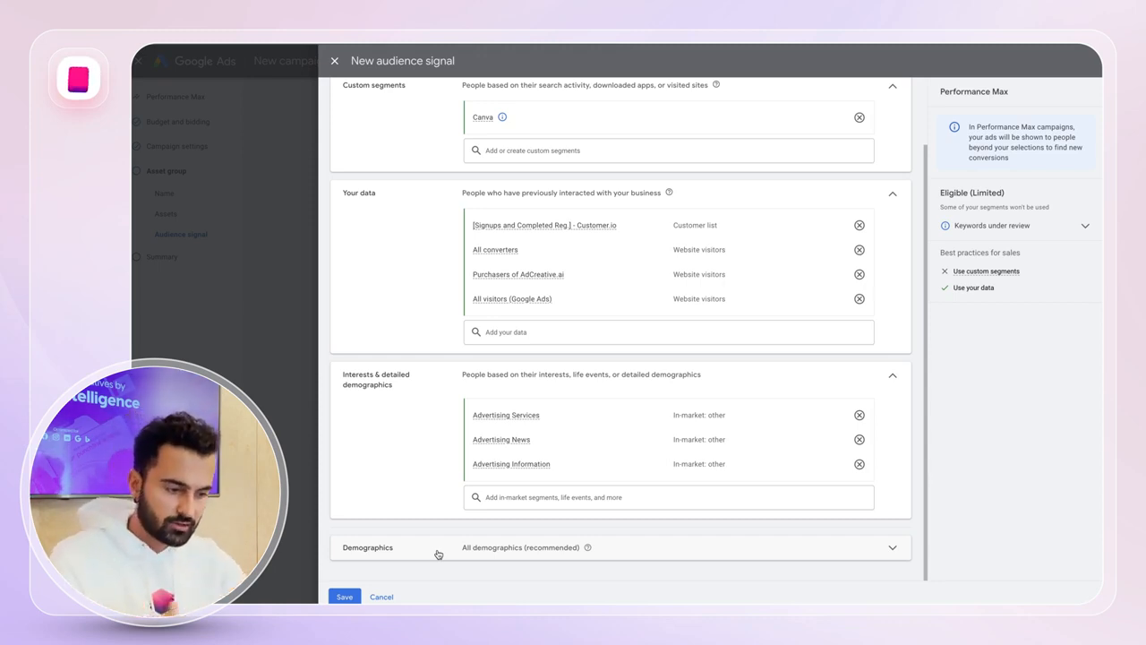
Review the audience signal's demographics, keep all genders and ages included, and save the audience signal.
{"action": "left_click", "coordinate": [438, 554]}
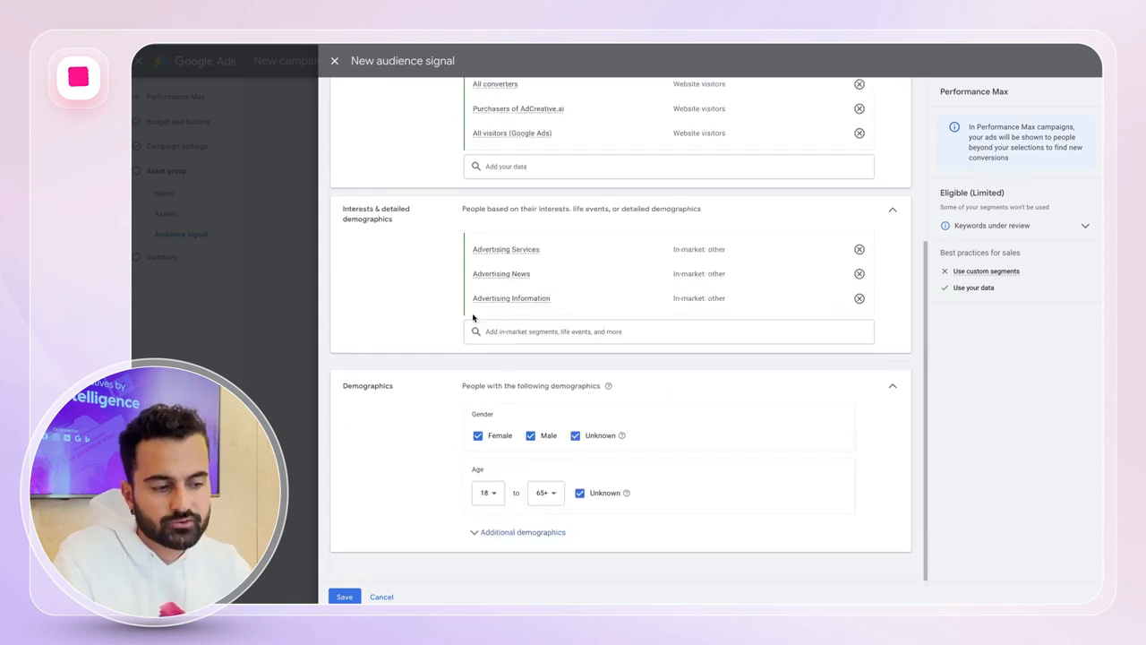
{"action": "left_click", "coordinate": [531, 435]}
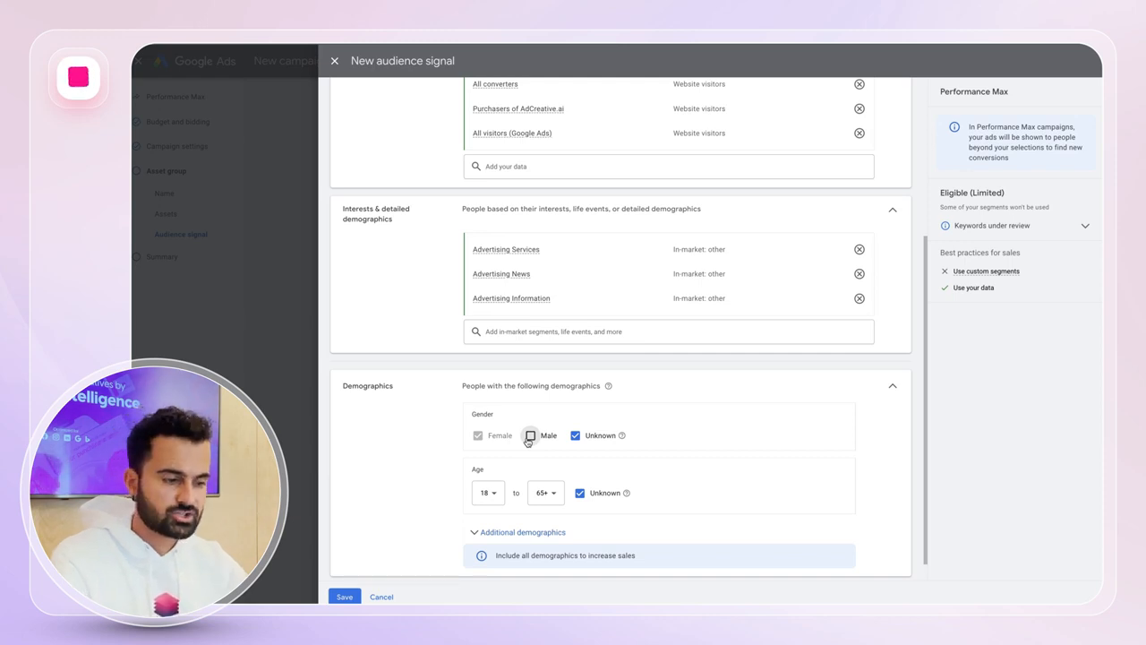
{"action": "left_click", "coordinate": [530, 436]}
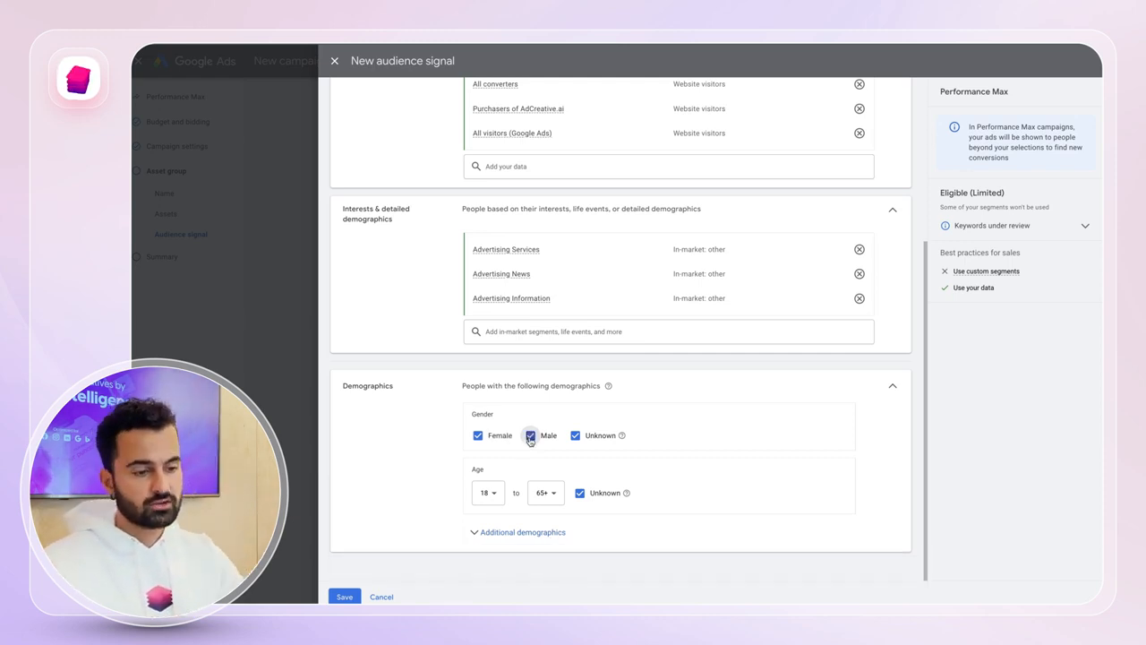
{"action": "left_click", "coordinate": [542, 385]}
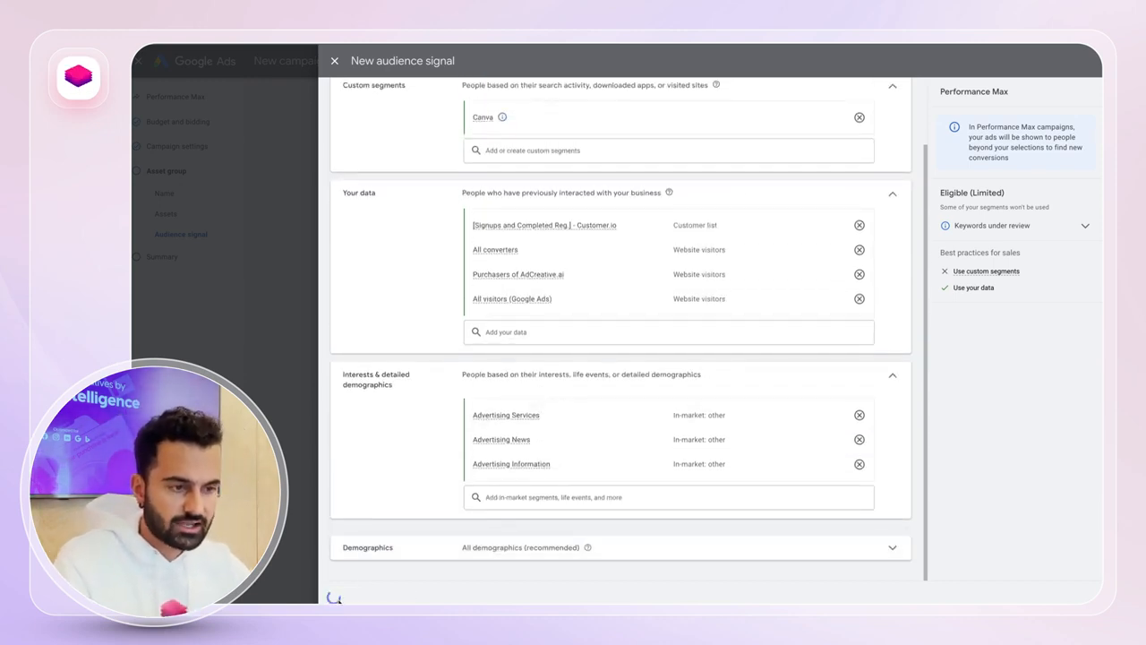
{"action": "left_click", "coordinate": [343, 598]}
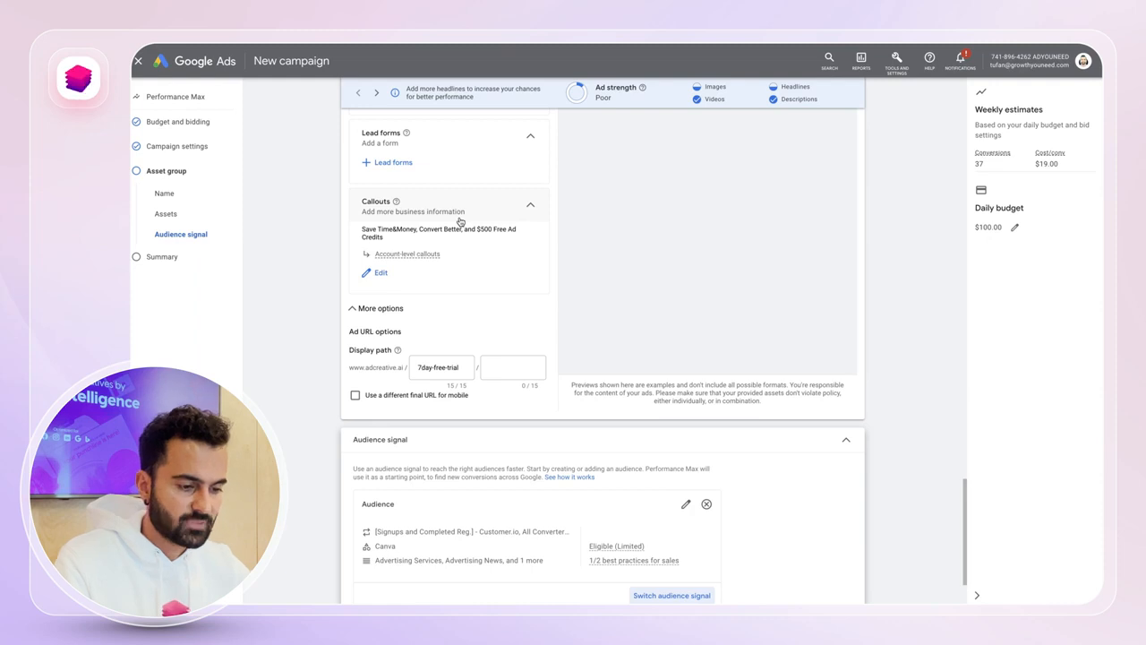
Proceed to the campaign summary and open the asset group's assets from there to fix the flagged issues.
{"action": "scroll", "coordinate": [457, 396], "scroll_direction": "down", "scroll_amount": 3}
{"action": "left_click", "coordinate": [852, 540]}
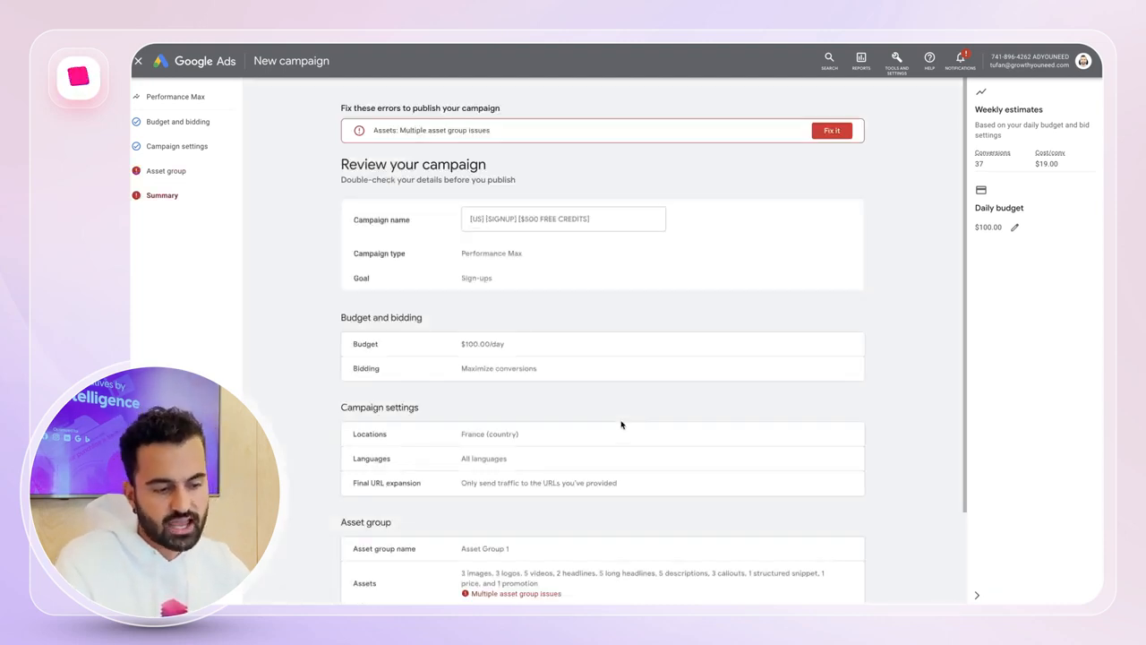
{"action": "scroll", "coordinate": [622, 425], "scroll_direction": "down", "scroll_amount": 3}
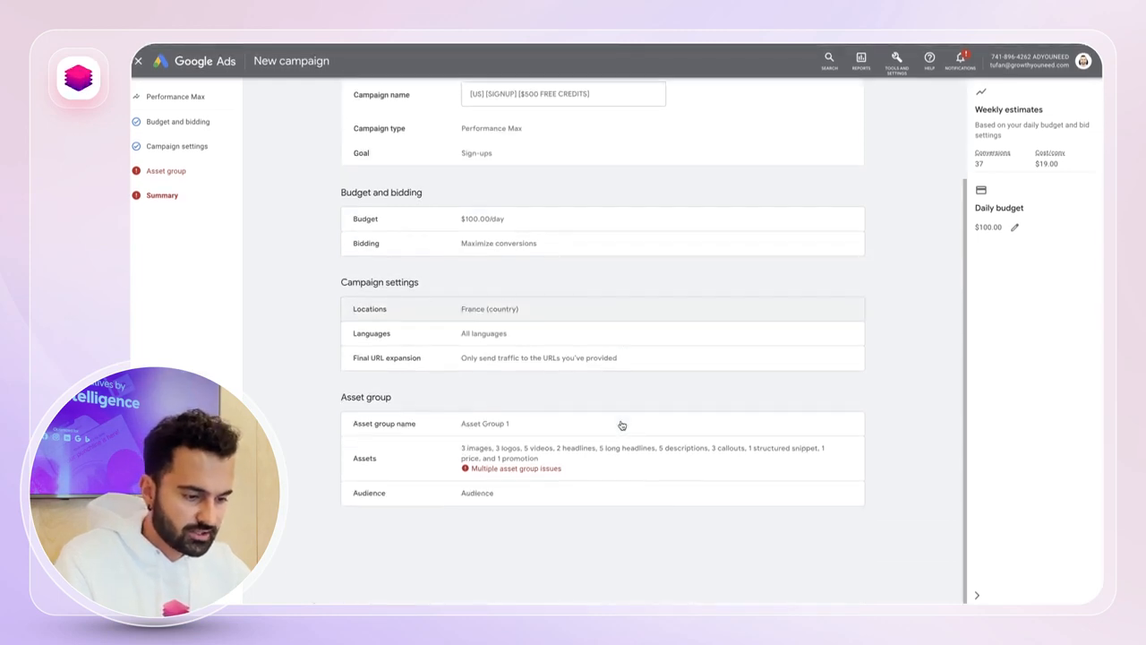
{"action": "left_click", "coordinate": [536, 451]}
{"action": "scroll", "coordinate": [535, 451], "scroll_direction": "down", "scroll_amount": 1}
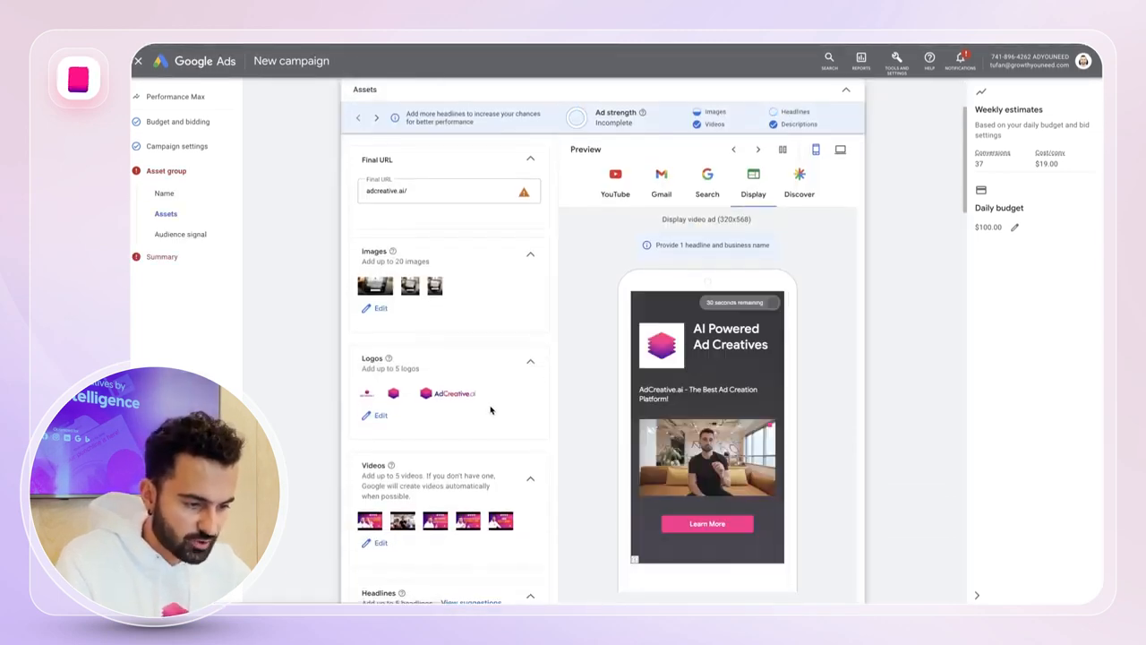
Fill the two empty headlines with variations of the second headline: Save Time And Money 2 and Save Time And Money 3.
{"action": "scroll", "coordinate": [491, 410], "scroll_direction": "down", "scroll_amount": 2}
{"action": "scroll", "coordinate": [491, 409], "scroll_direction": "down", "scroll_amount": 3}
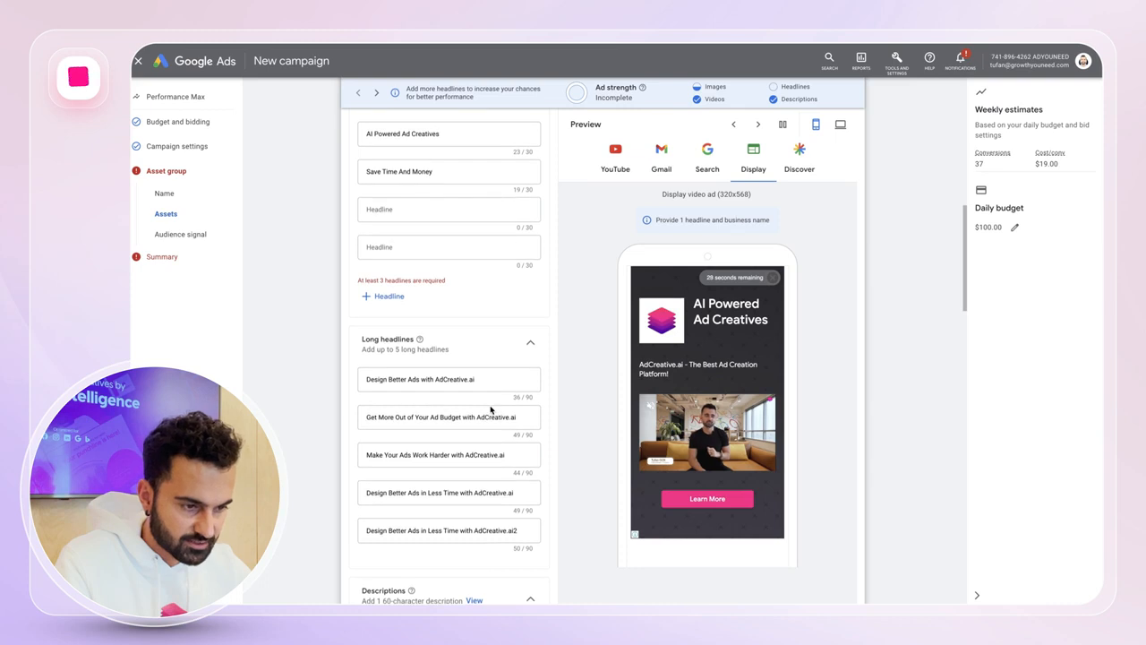
{"action": "triple_click", "coordinate": [399, 171]}
{"action": "key", "text": "ctrl+c"}
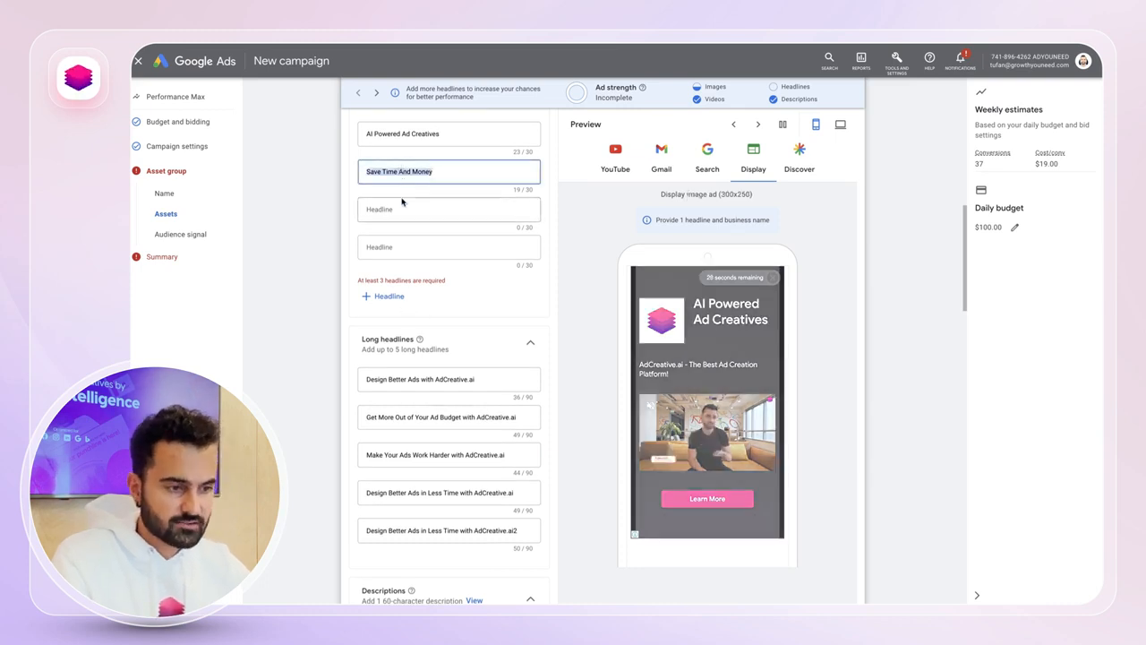
{"action": "left_click", "coordinate": [401, 209]}
{"action": "key", "text": "ctrl+v"}
{"action": "left_click", "coordinate": [386, 247]}
{"action": "key", "text": "ctrl+v"}
{"action": "left_click", "coordinate": [447, 209]}
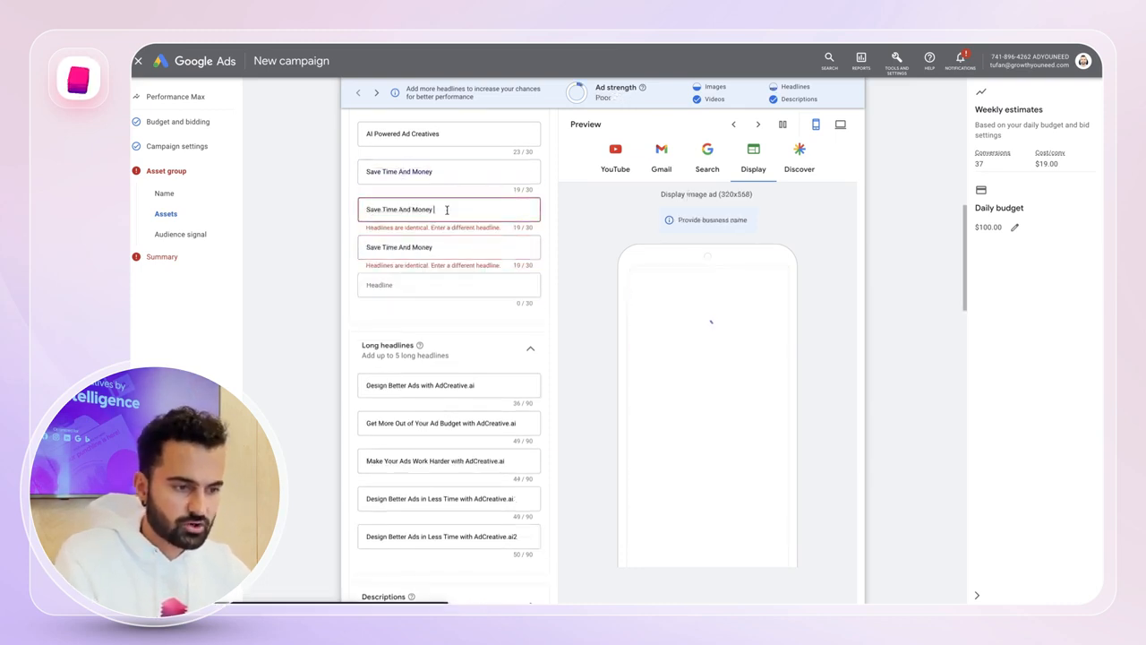
{"action": "type", "text": "2"}
{"action": "left_click", "coordinate": [447, 247]}
{"action": "type", "text": "3"}
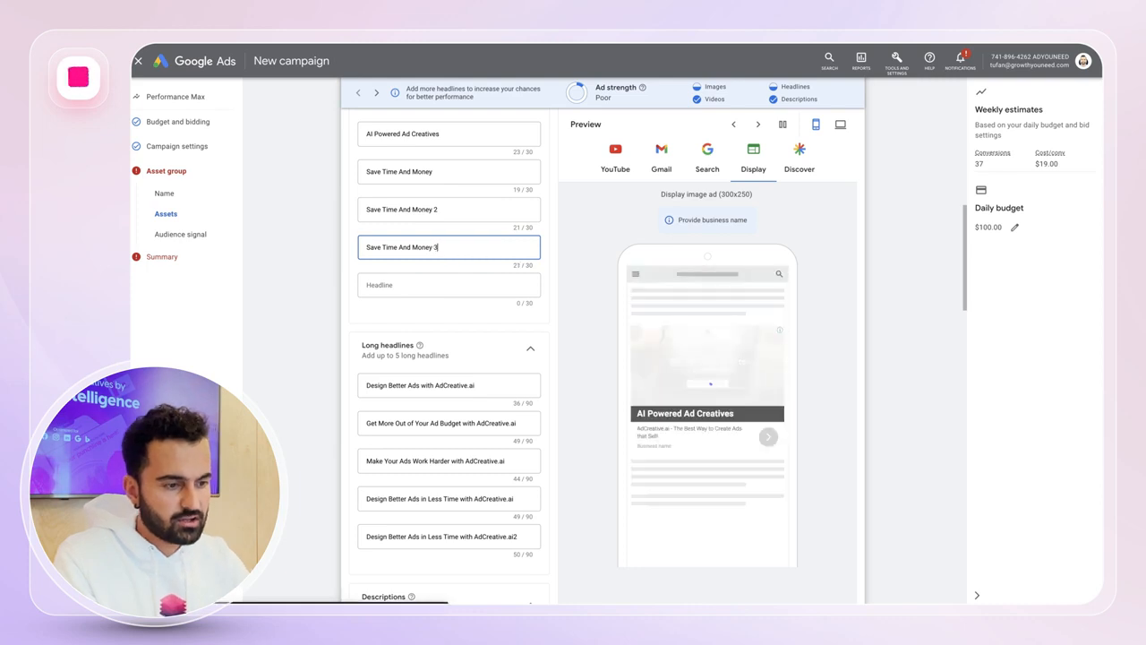
Set the asset group's business name to AdCreative.ai.
{"action": "scroll", "coordinate": [491, 598], "scroll_direction": "down", "scroll_amount": 15}
{"action": "scroll", "coordinate": [491, 537], "scroll_direction": "up", "scroll_amount": 10}
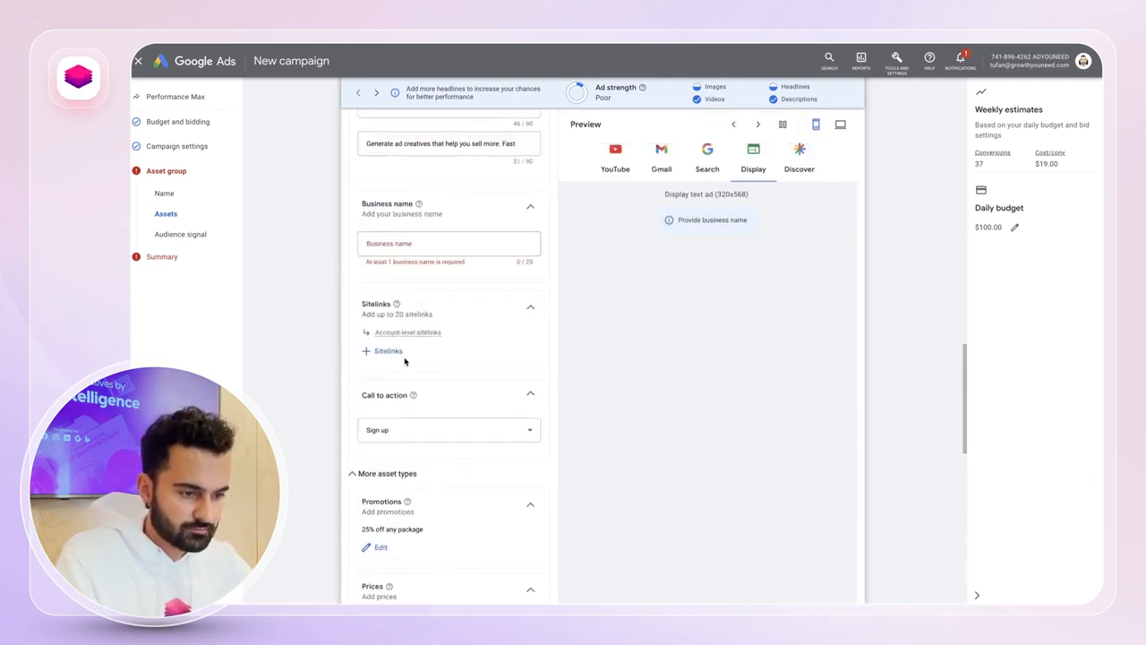
{"action": "left_click", "coordinate": [407, 243]}
{"action": "type", "text": "AdCreative.ai"}
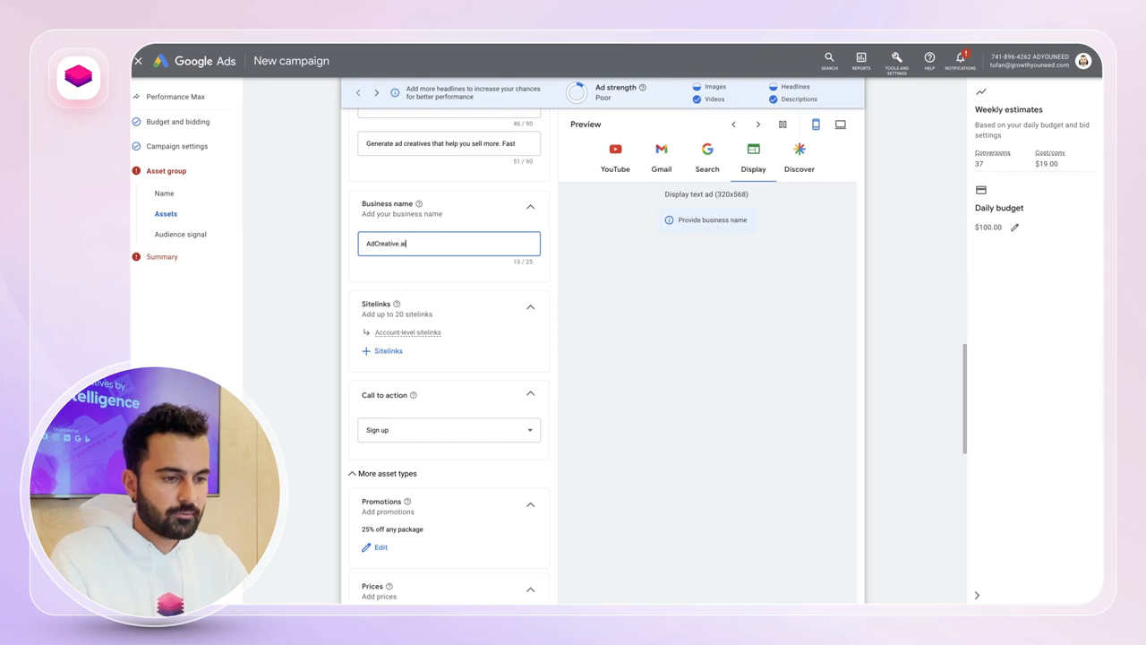
Return to the campaign summary and review the campaign details before publishing.
{"action": "scroll", "coordinate": [842, 537], "scroll_direction": "down", "scroll_amount": 15}
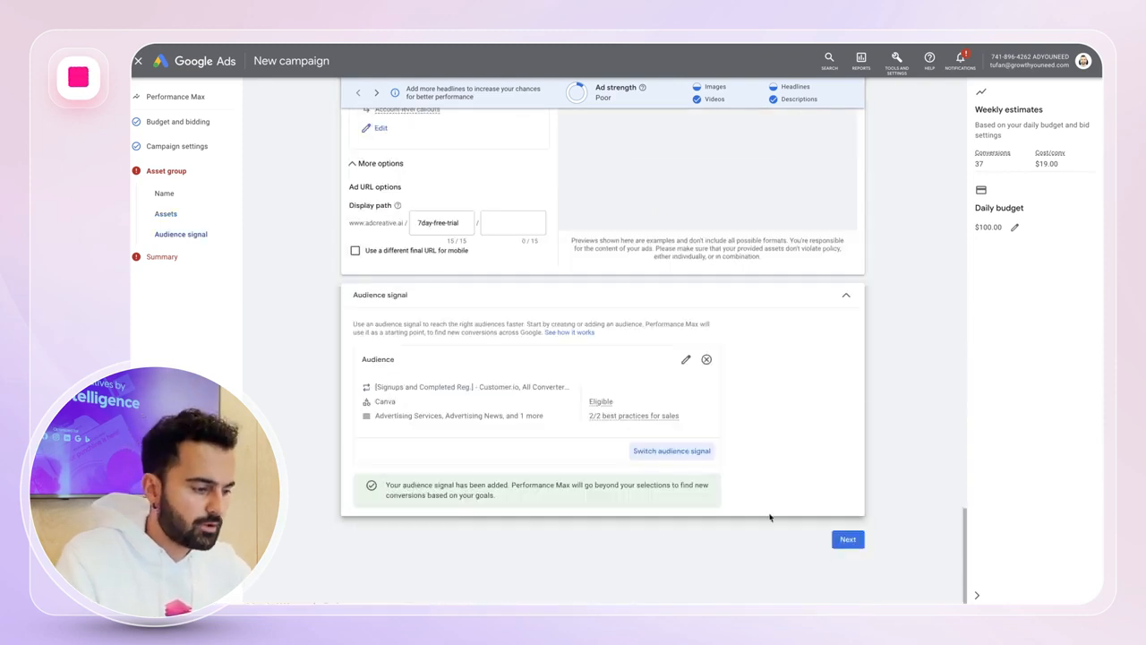
{"action": "left_click", "coordinate": [844, 538]}
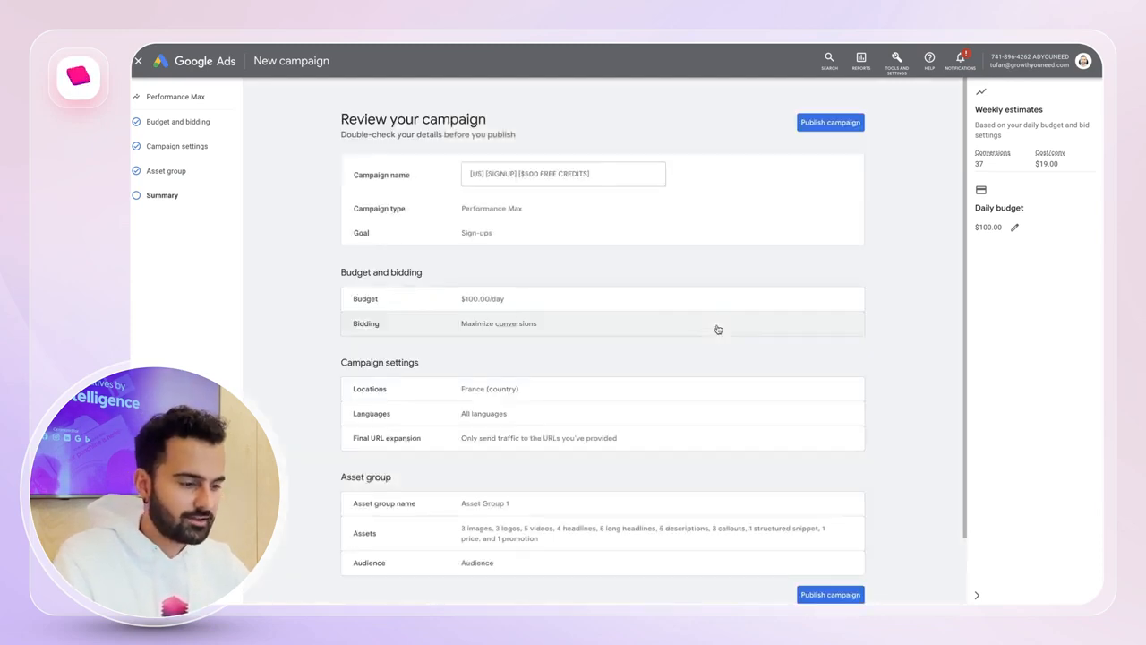
{"action": "scroll", "coordinate": [718, 330], "scroll_direction": "down", "scroll_amount": 1}
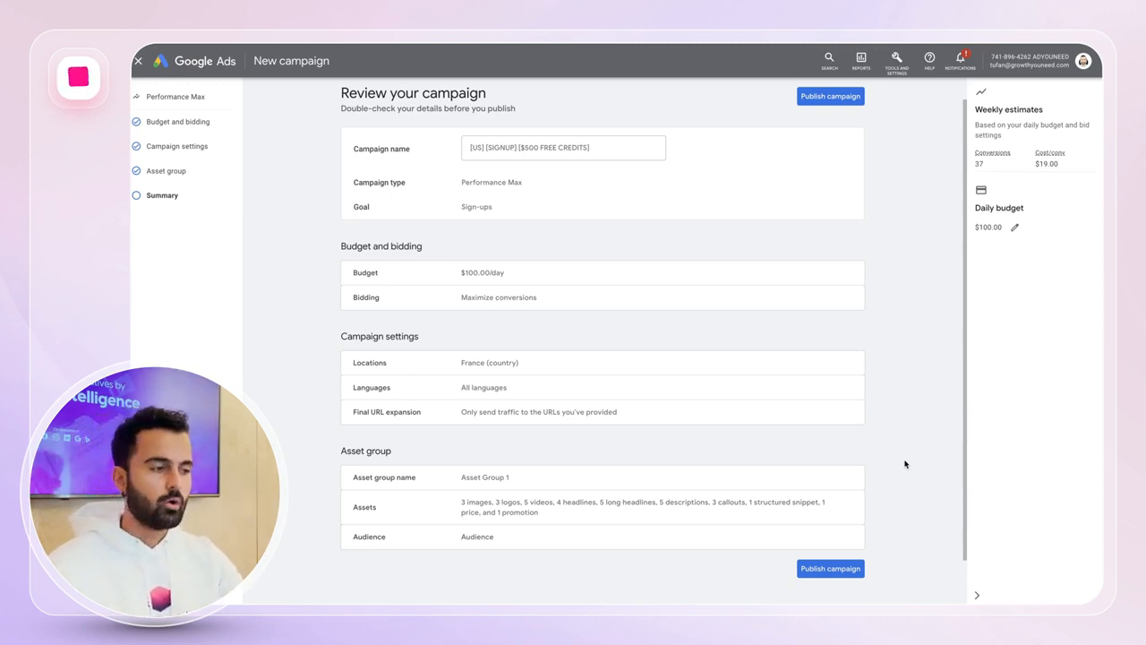
{"action": "left_click", "coordinate": [896, 59]}
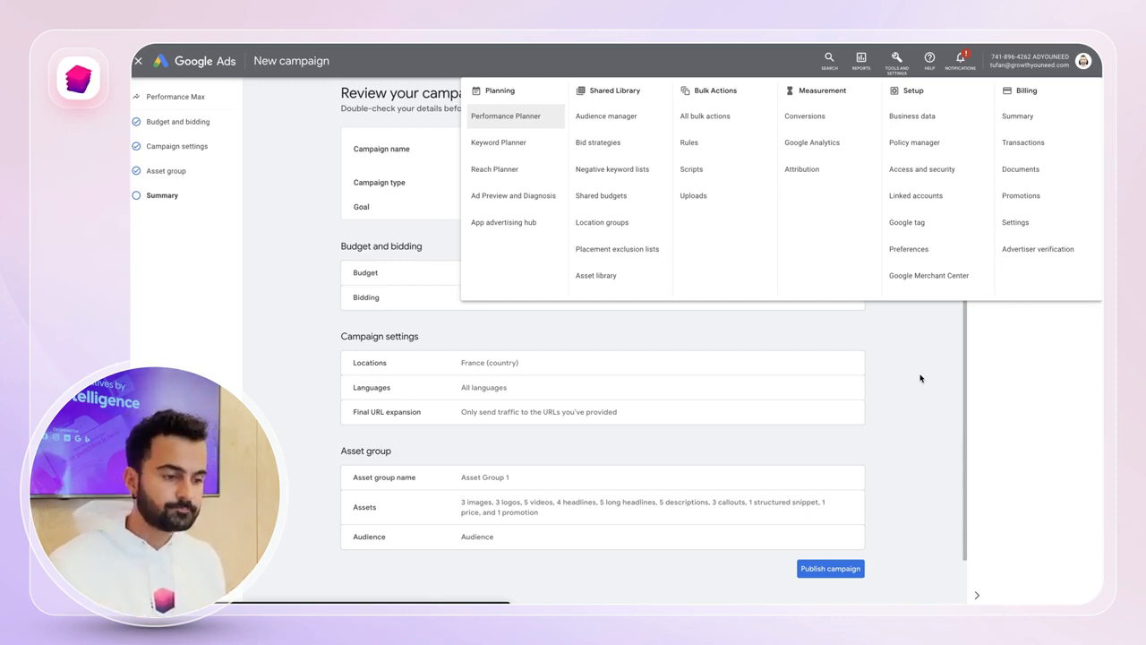
{"action": "left_click", "coordinate": [919, 378]}
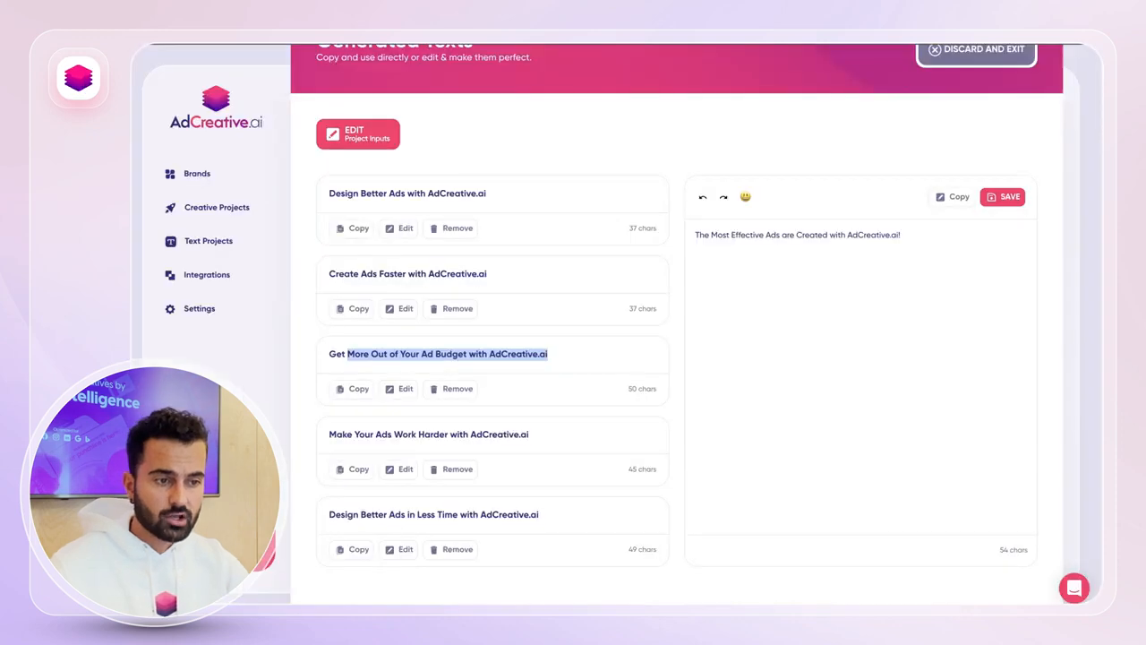
Switch to AdCreative.ai to view the creative projects, and open the $500 free Google Ads credits offer from its homepage.
{"action": "left_click", "coordinate": [217, 207]}
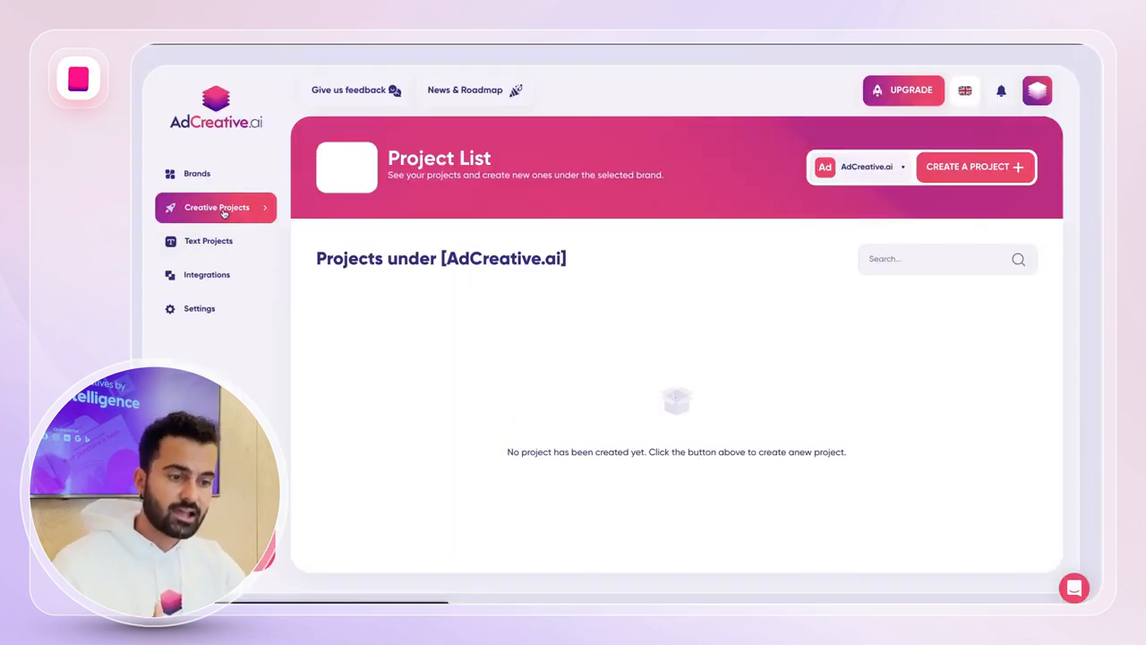
{"action": "left_click", "coordinate": [427, 322]}
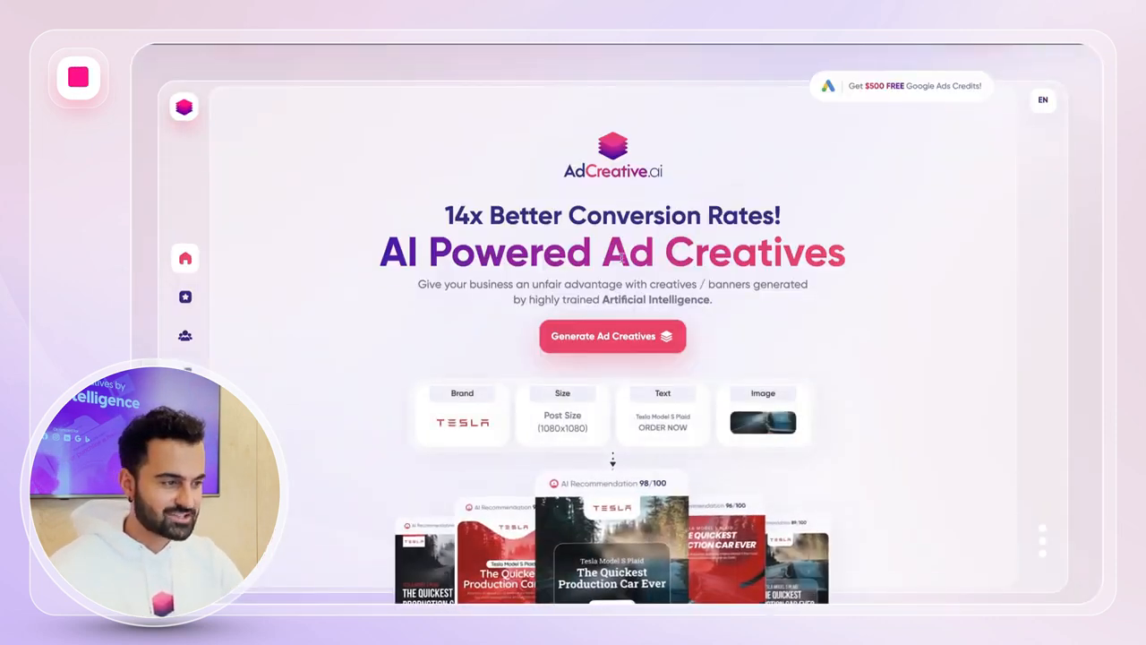
{"action": "left_click", "coordinate": [875, 87]}
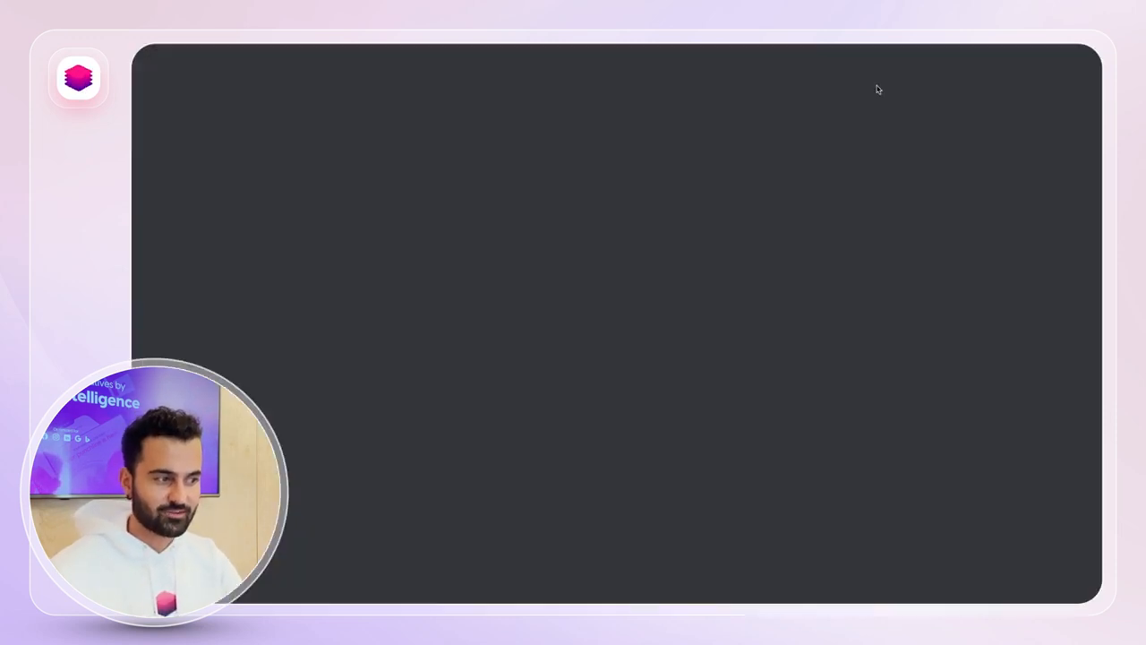